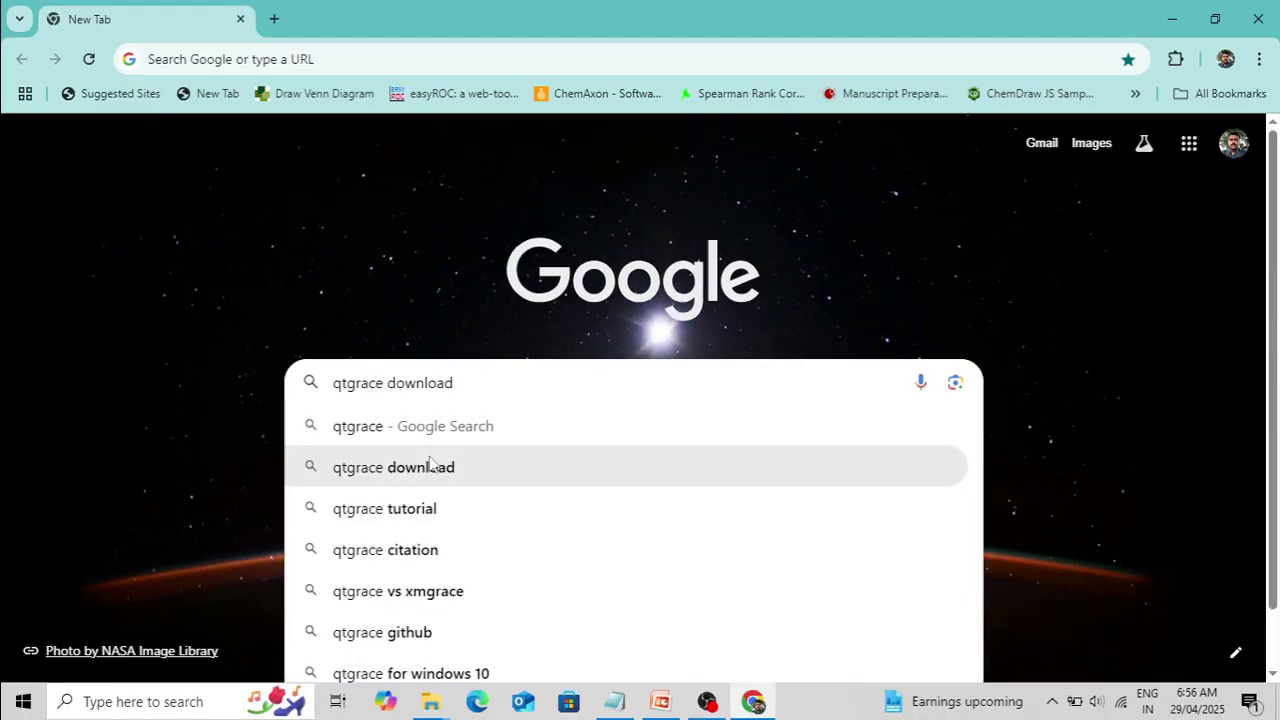
# Search Google for "qtgrace download", open the SourceForge QtGrace download result, and minimize the browser.
pyautogui.click(435, 465)
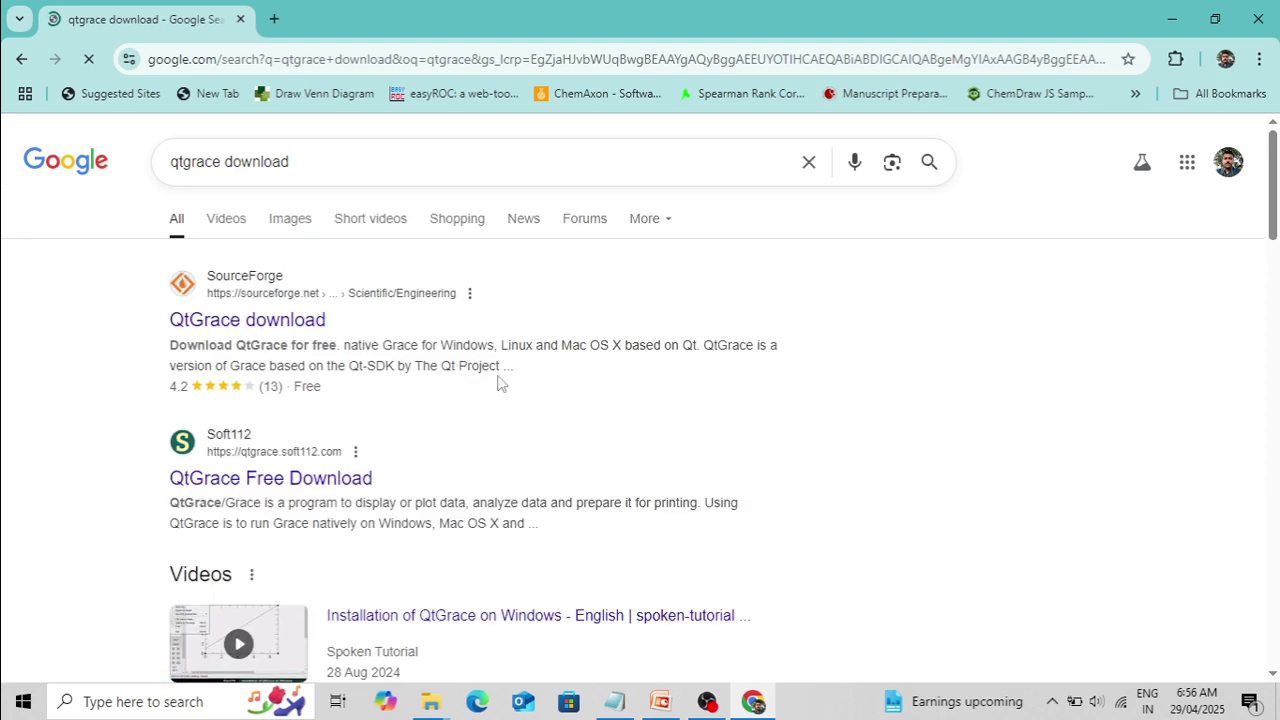
pyautogui.click(285, 328)
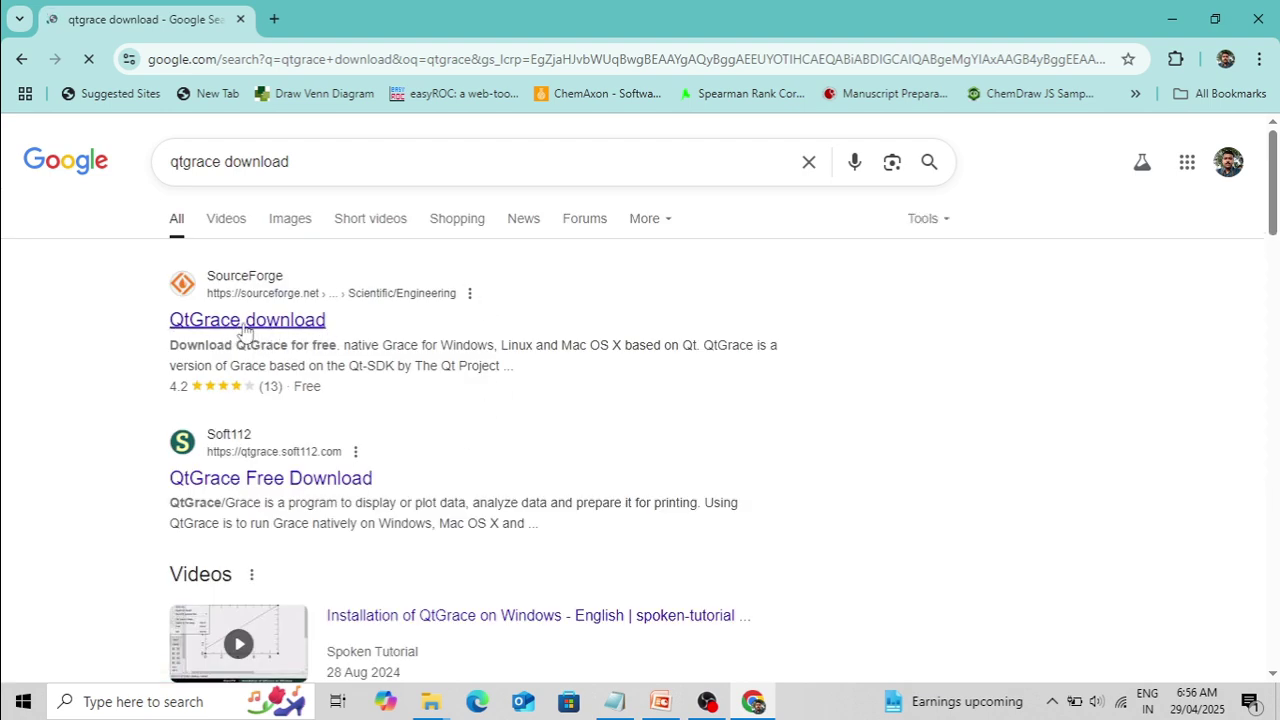
pyautogui.click(1184, 19)
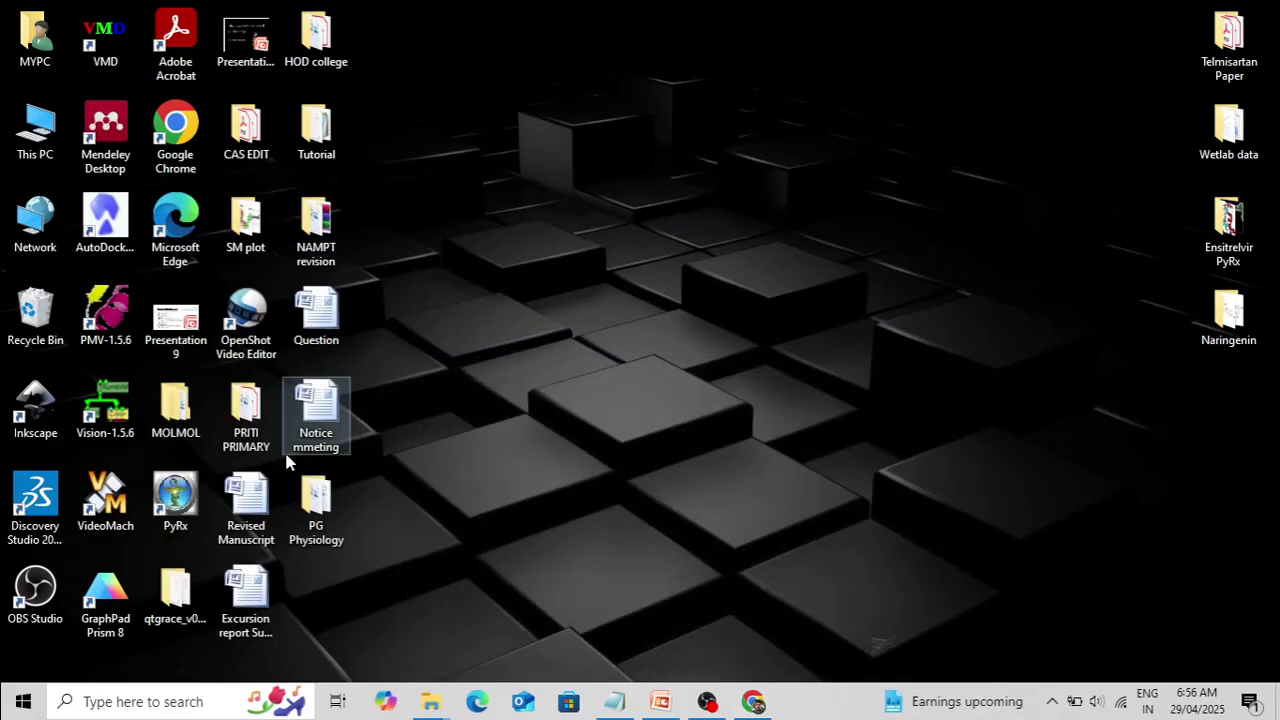
# Launch qtgrace from the bin subfolder of the qtgrace_v026_Win7 folder on the desktop and maximize its window.
pyautogui.doubleClick(196, 600)
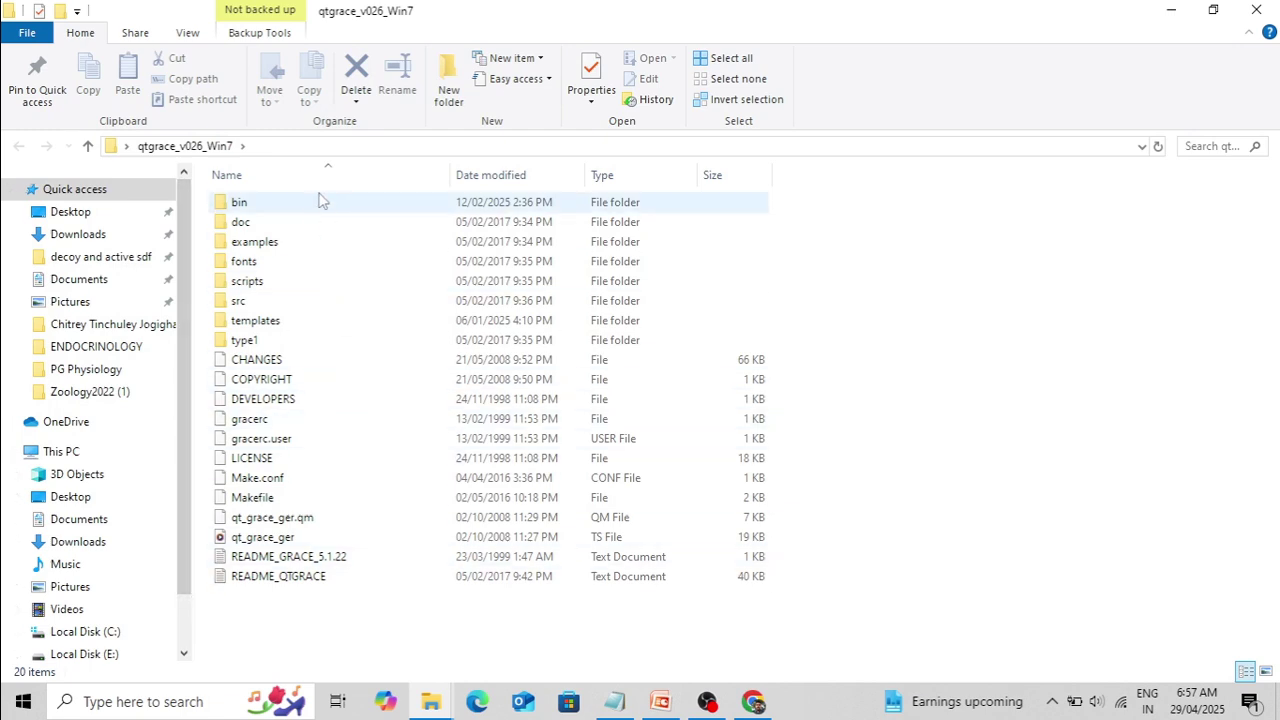
pyautogui.doubleClick(240, 202)
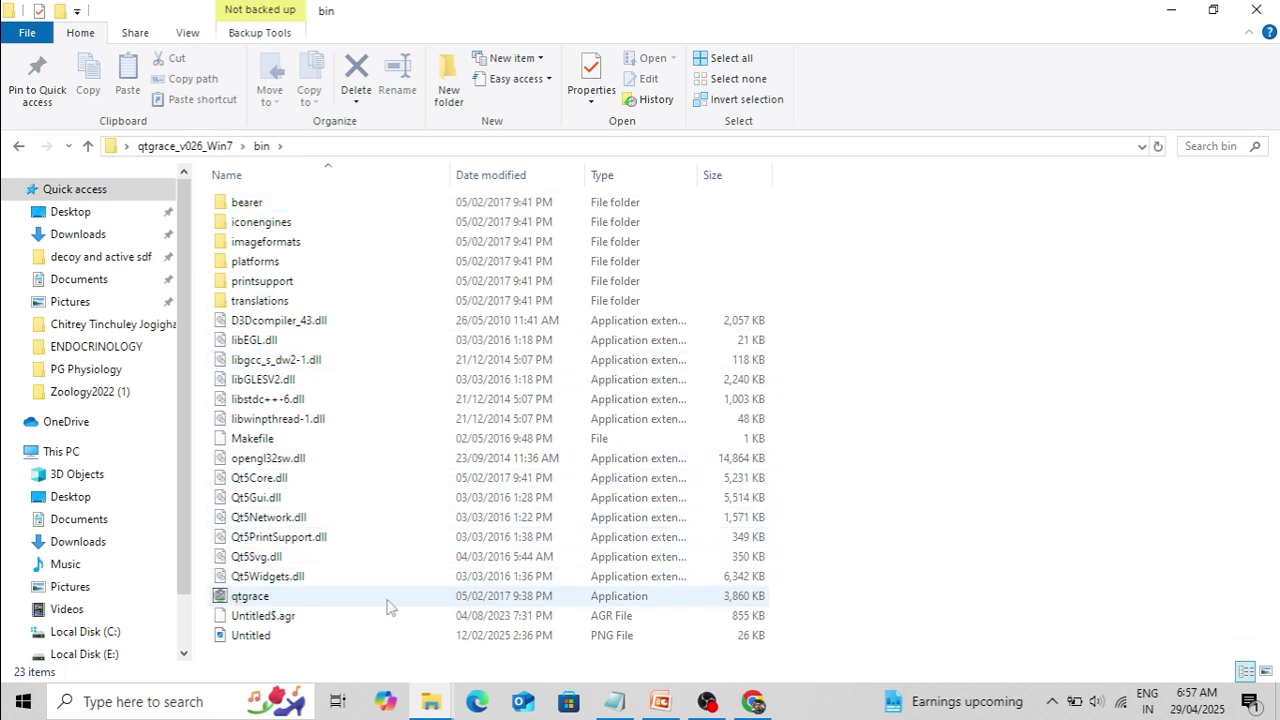
pyautogui.doubleClick(316, 600)
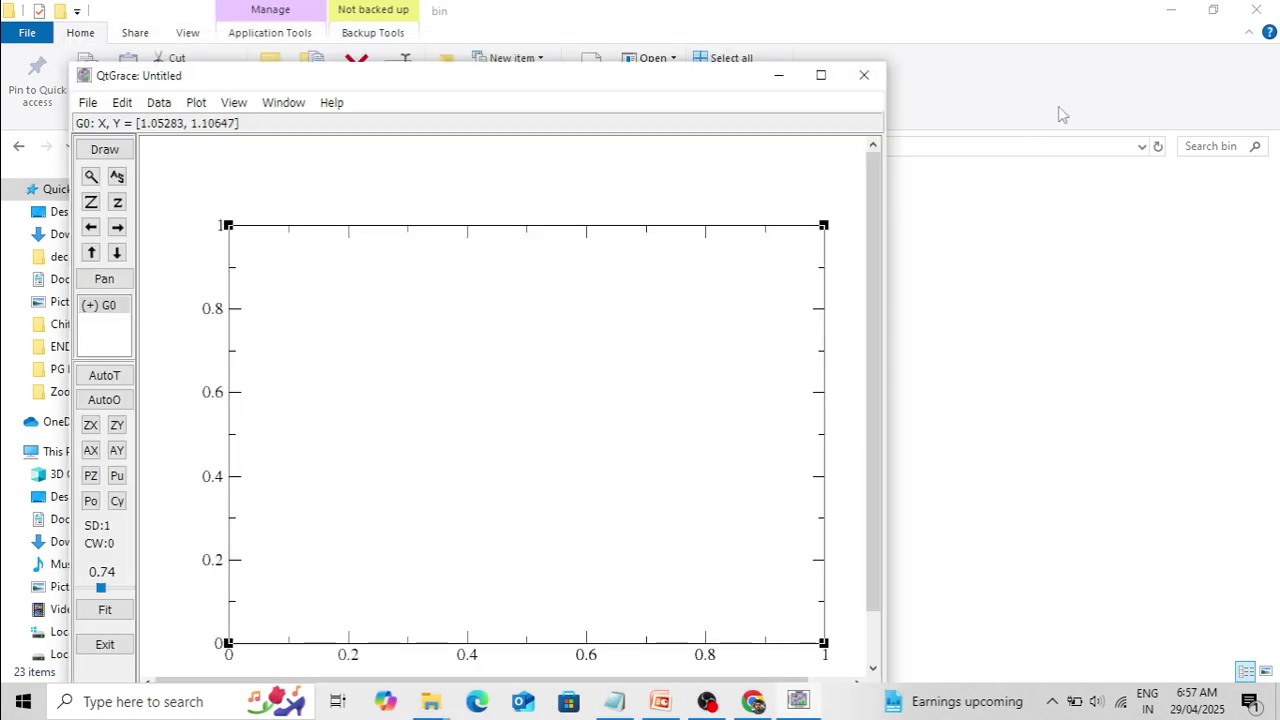
pyautogui.click(1171, 10)
pyautogui.click(821, 75)
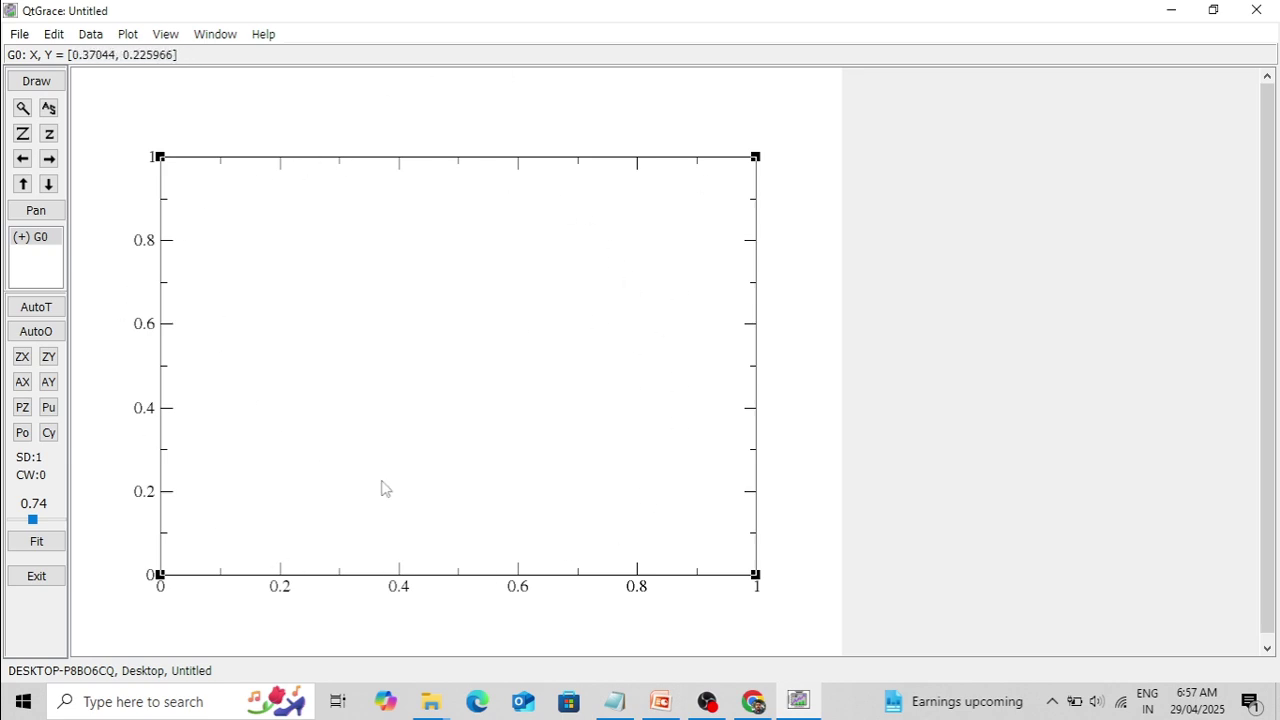
# Open the Tutorial folder from the desktop, select the rmsd_back file and place the folder window beside QtGrace.
pyautogui.click(1173, 10)
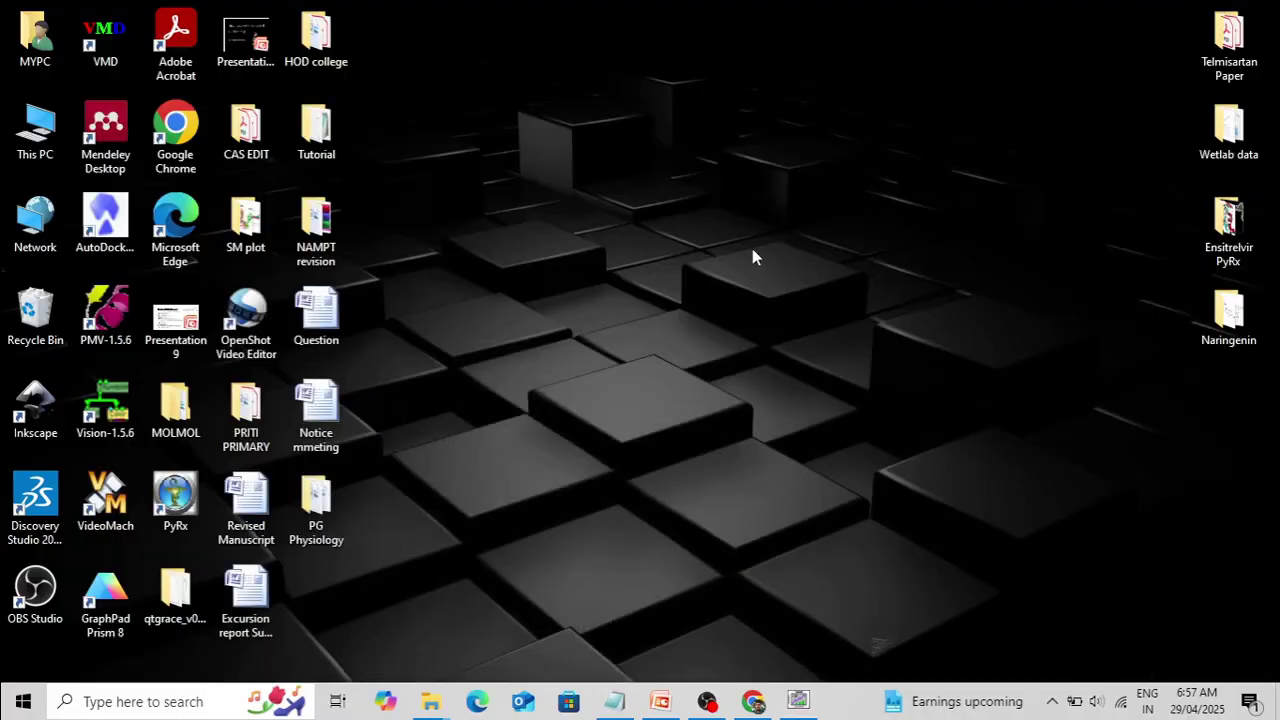
pyautogui.doubleClick(316, 128)
pyautogui.click(1010, 48)
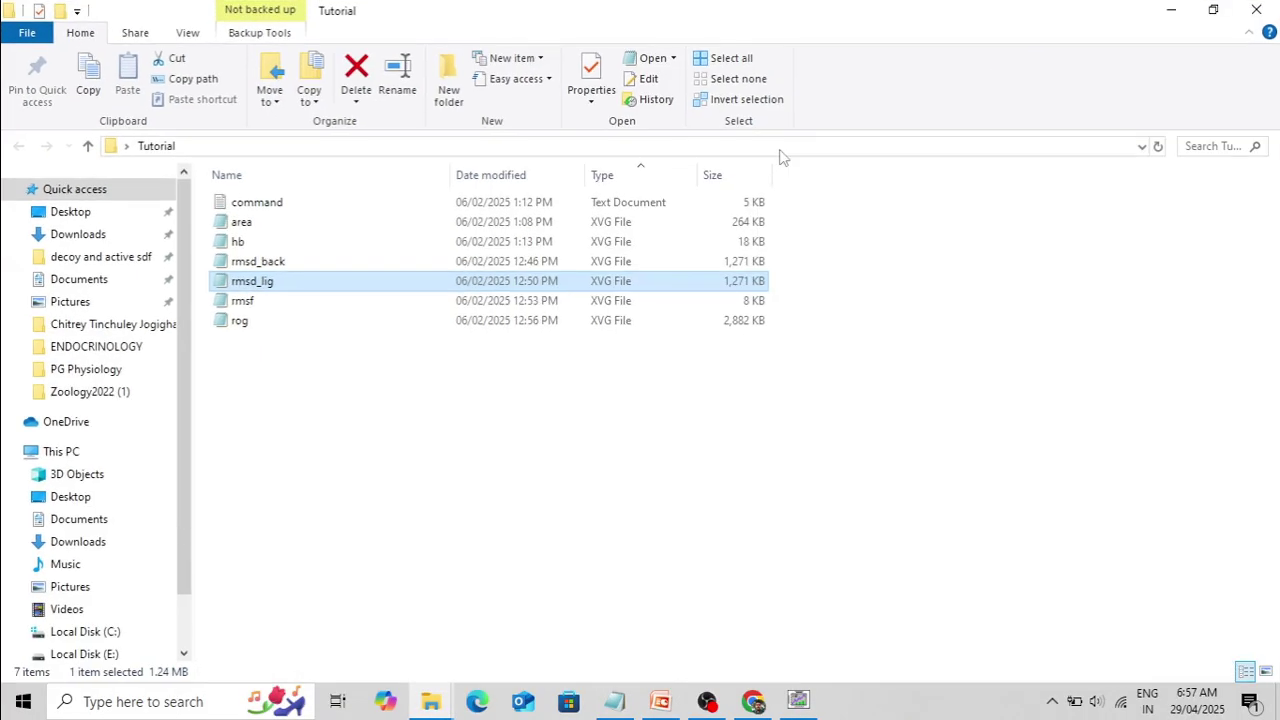
pyautogui.click(300, 264)
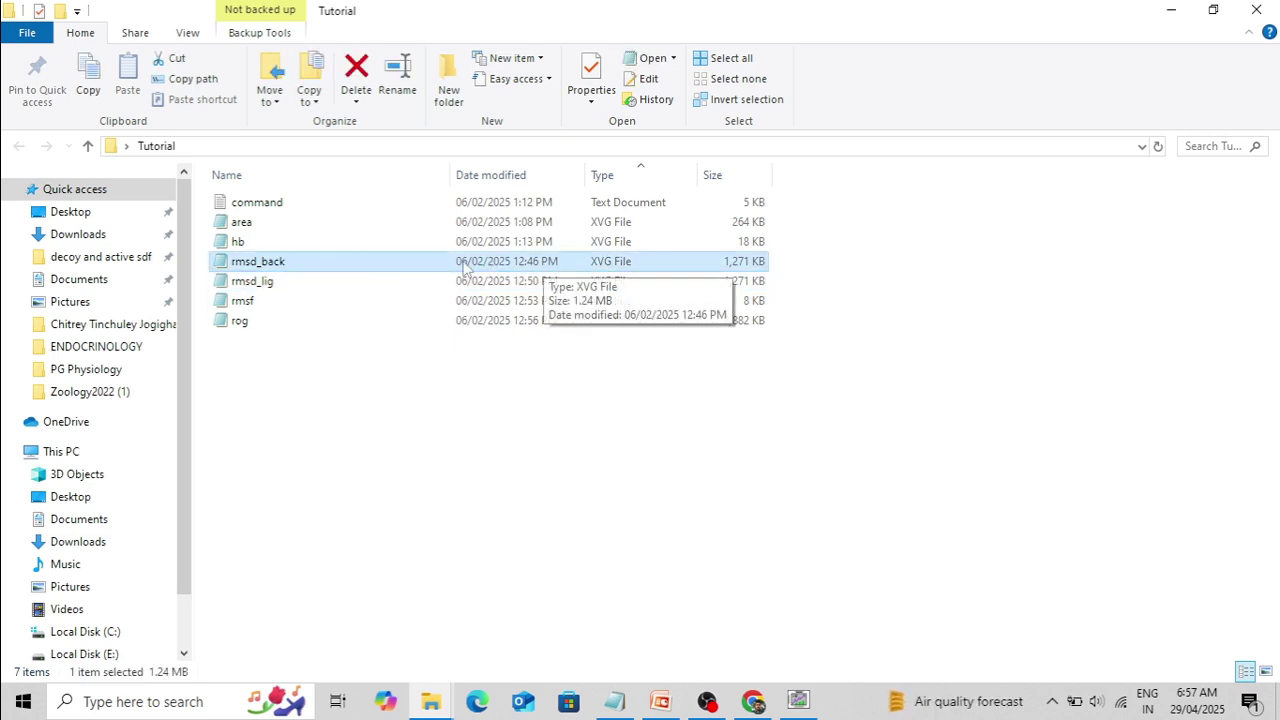
pyautogui.doubleClick(299, 262)
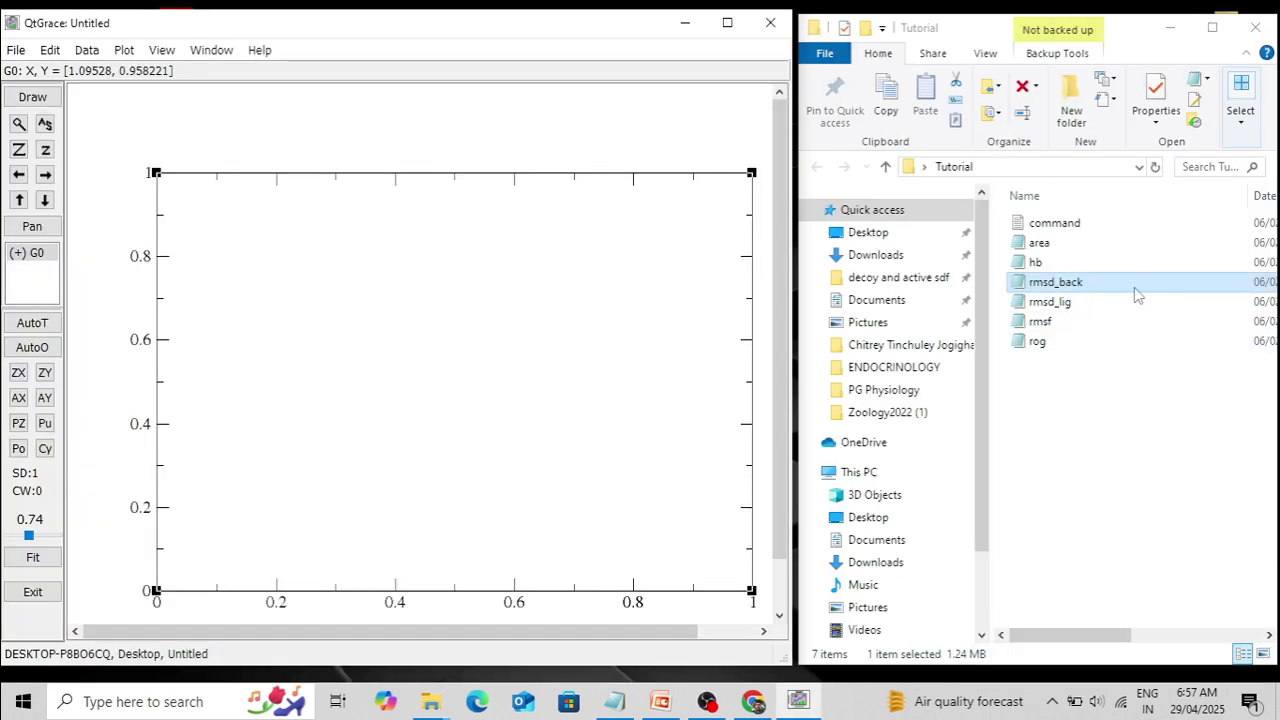
# Load rmsd_back and rmsd_lig from the Tutorial folder into the same QtGrace graph, minimize the folder and maximize QtGrace.
pyautogui.moveTo(1144, 288); pyautogui.dragTo(472, 349)
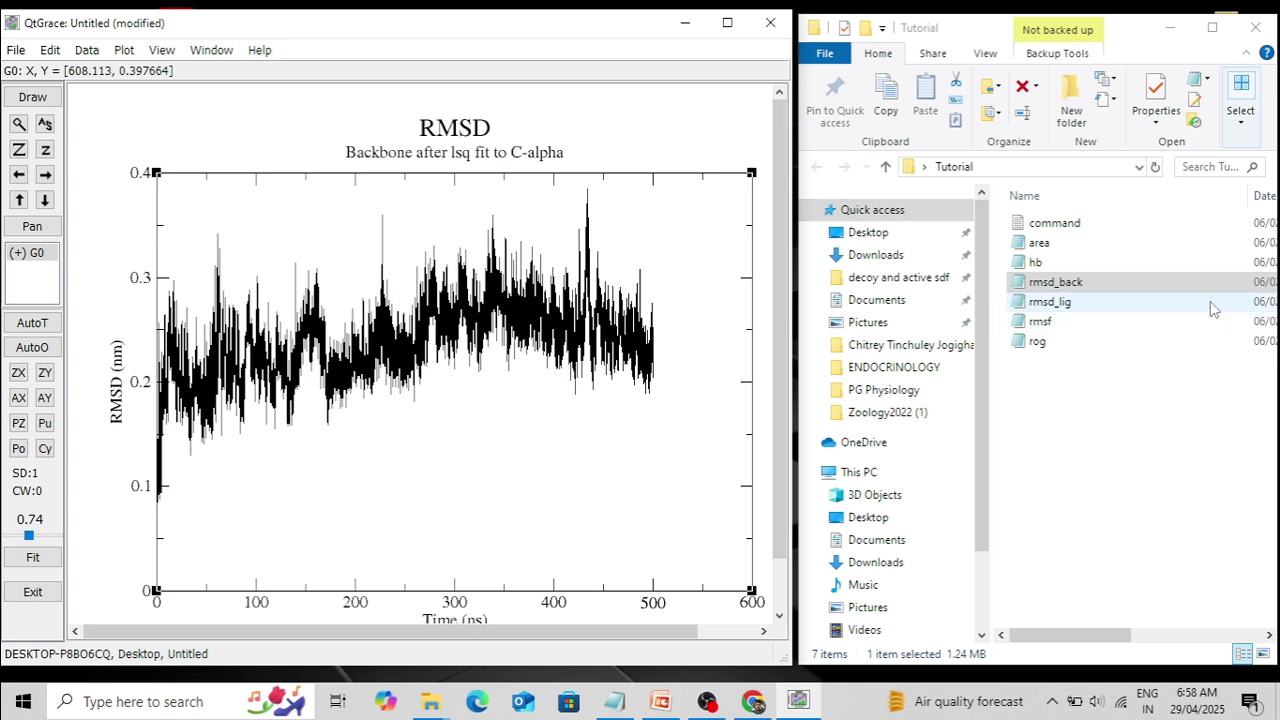
pyautogui.moveTo(1210, 307); pyautogui.dragTo(549, 460)
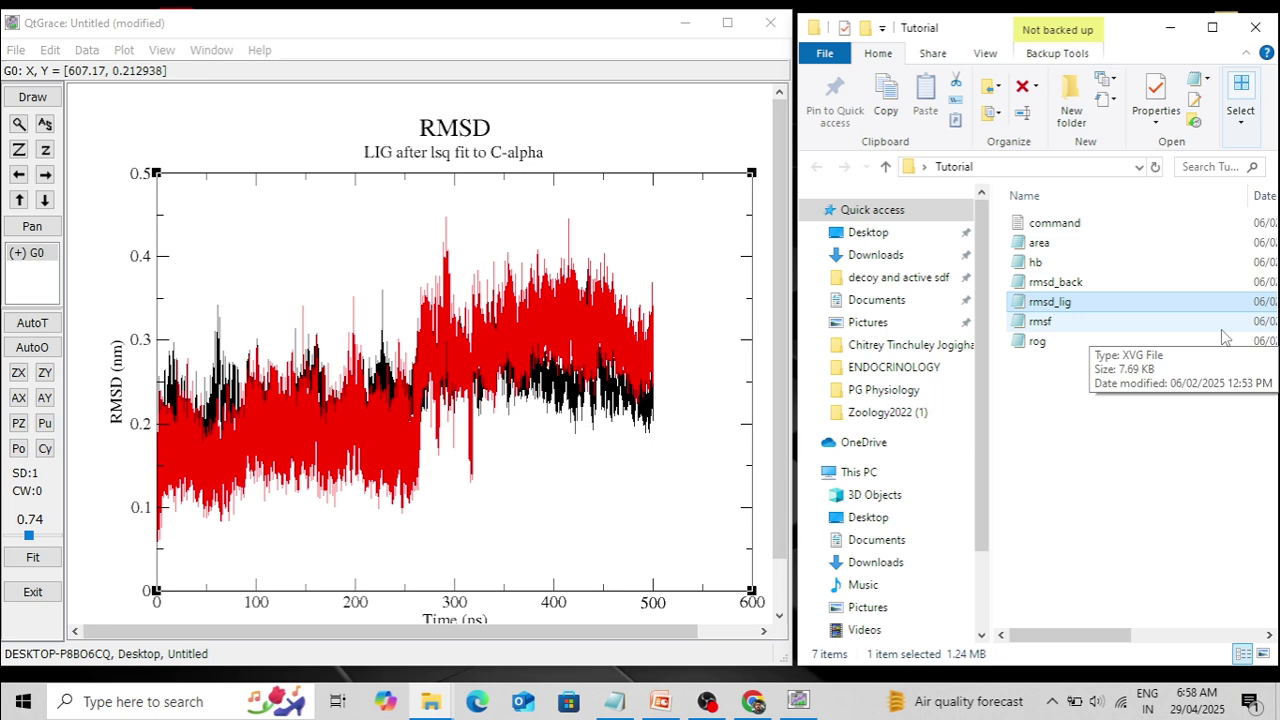
pyautogui.click(1178, 30)
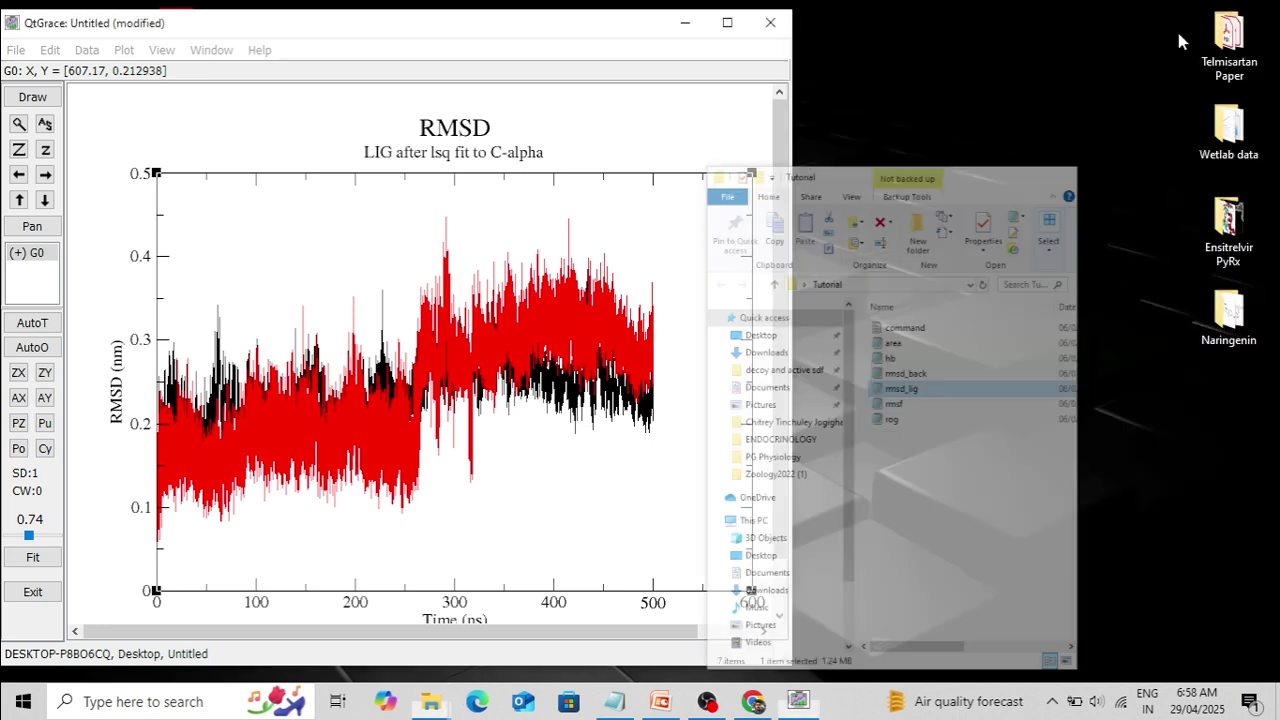
pyautogui.click(727, 24)
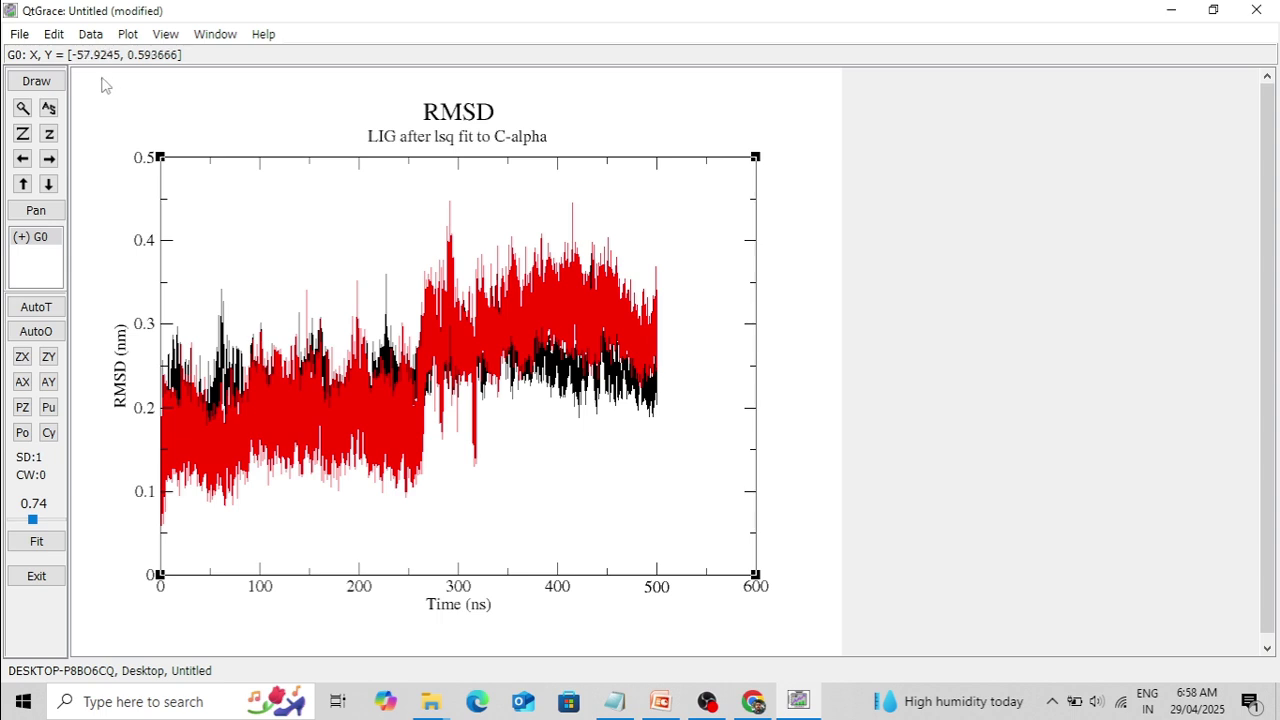
# Arrange graph G0 with page offsets of 0.25 at top and bottom and 0.14 at right.
pyautogui.click(55, 35)
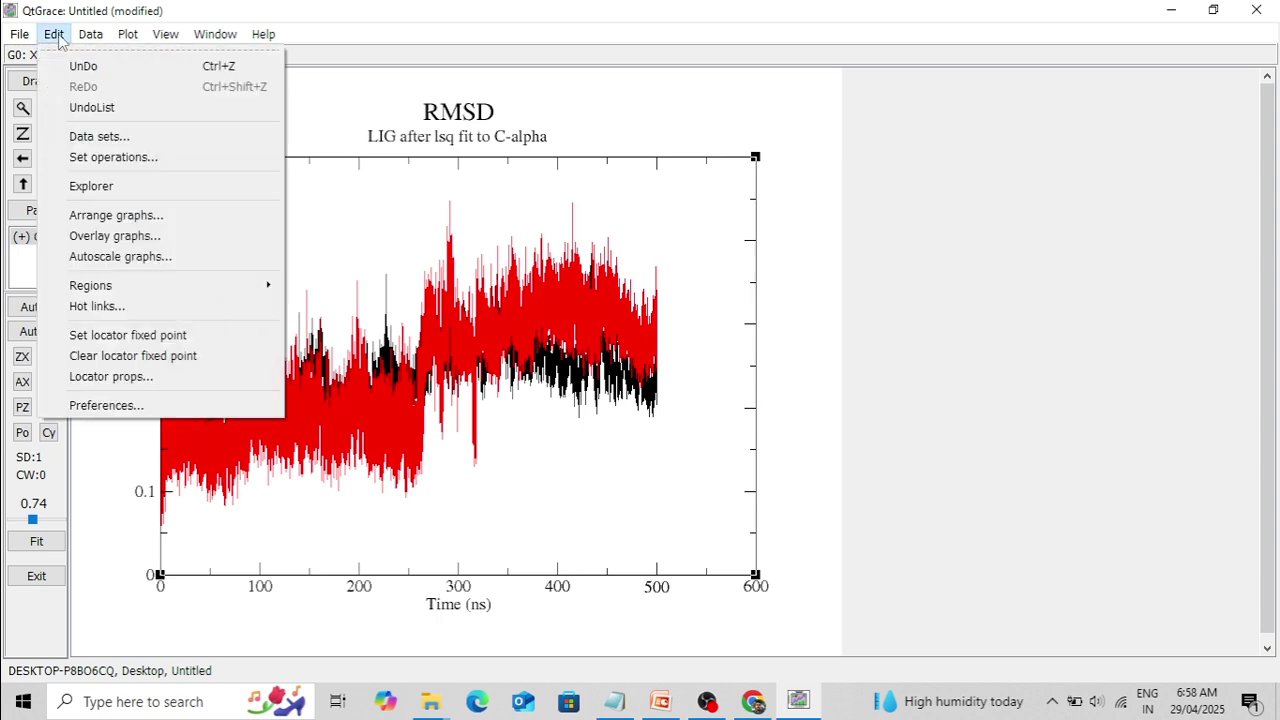
pyautogui.click(157, 218)
pyautogui.moveTo(658, 93); pyautogui.dragTo(1018, 69)
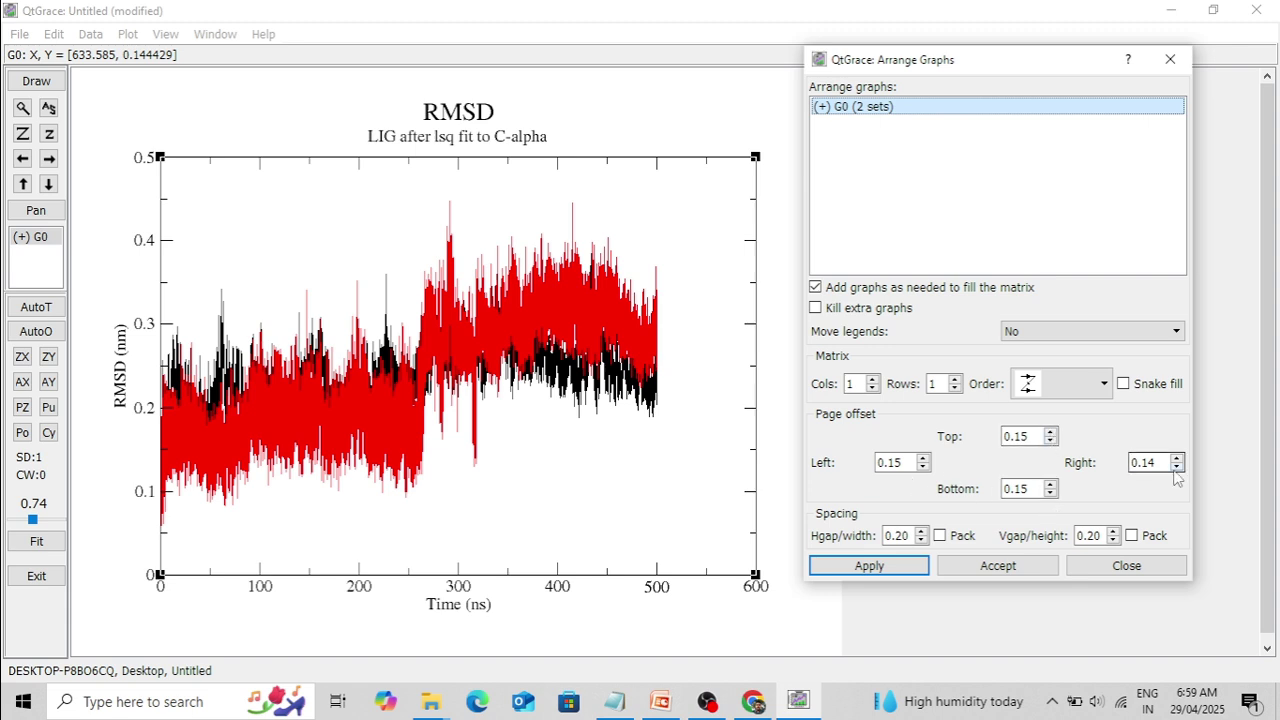
pyautogui.click(1051, 433)
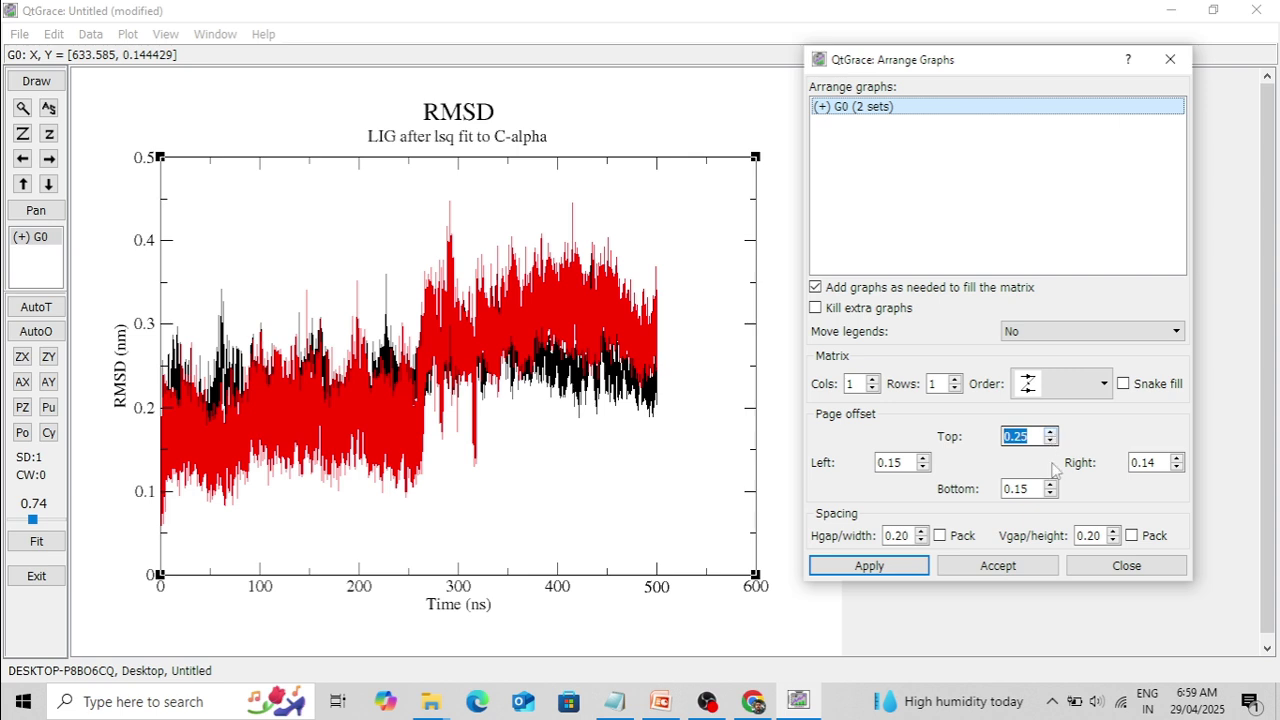
pyautogui.click(1051, 484)
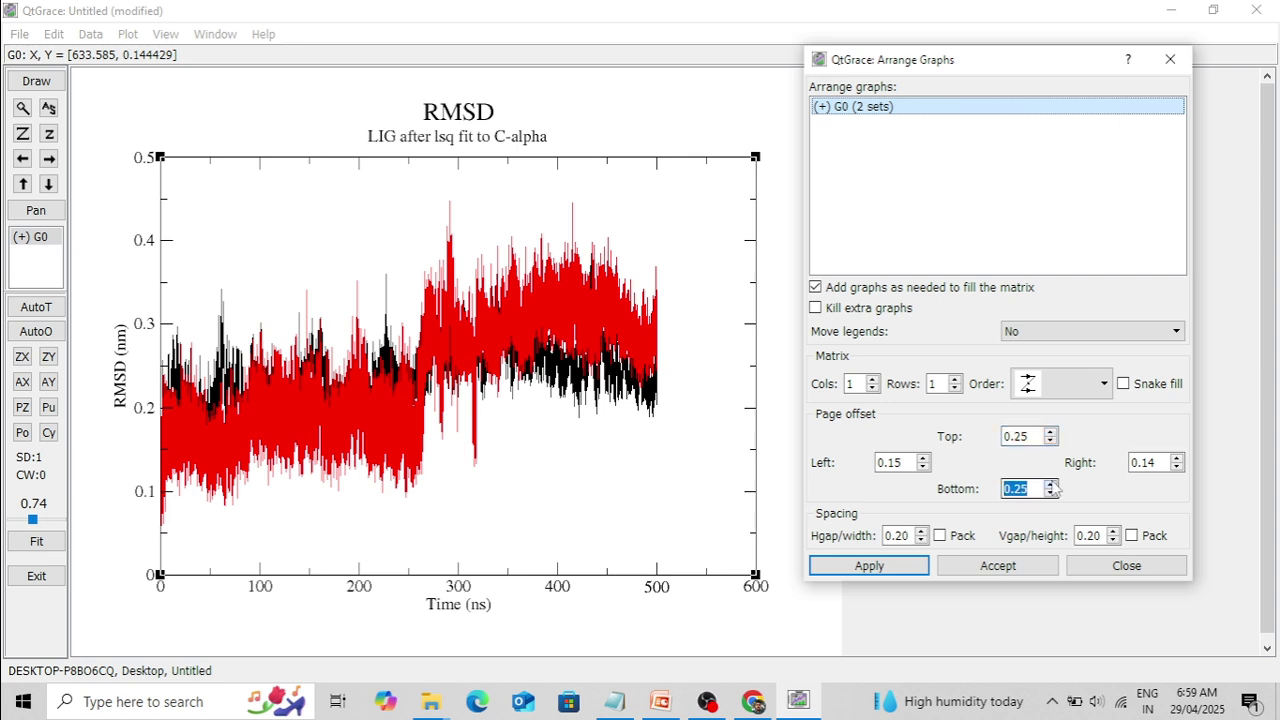
pyautogui.click(886, 566)
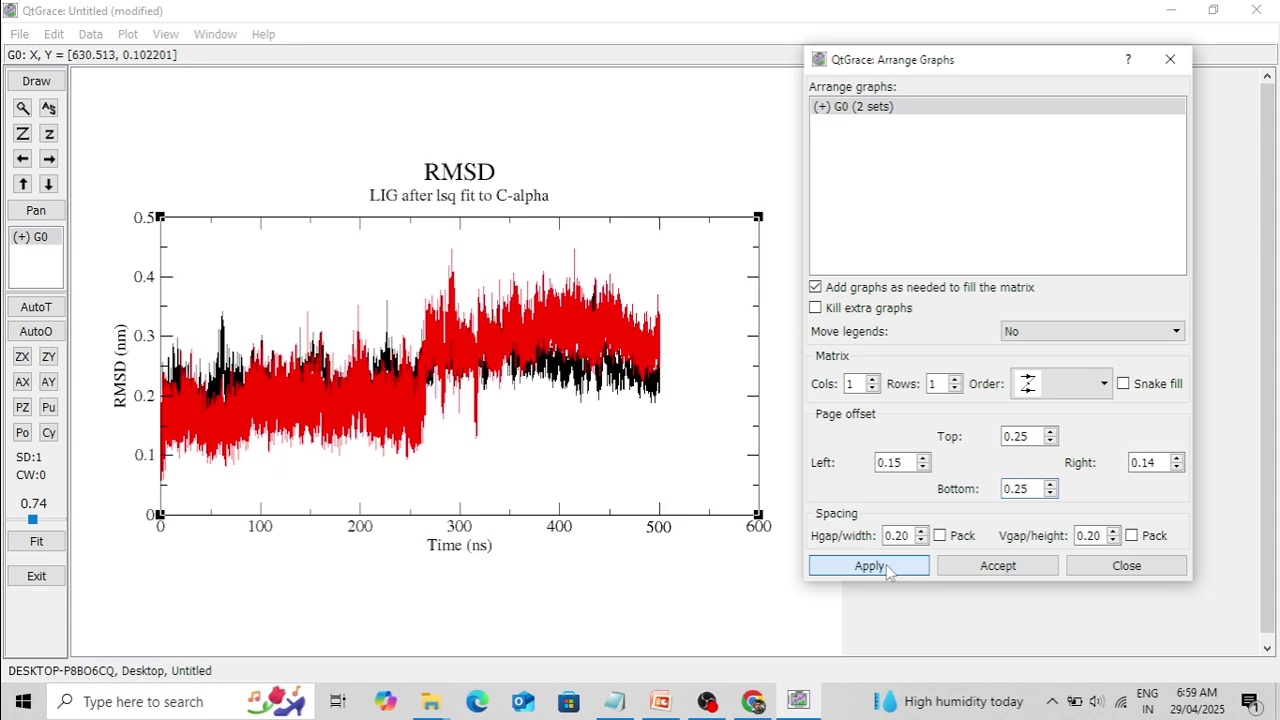
pyautogui.click(993, 567)
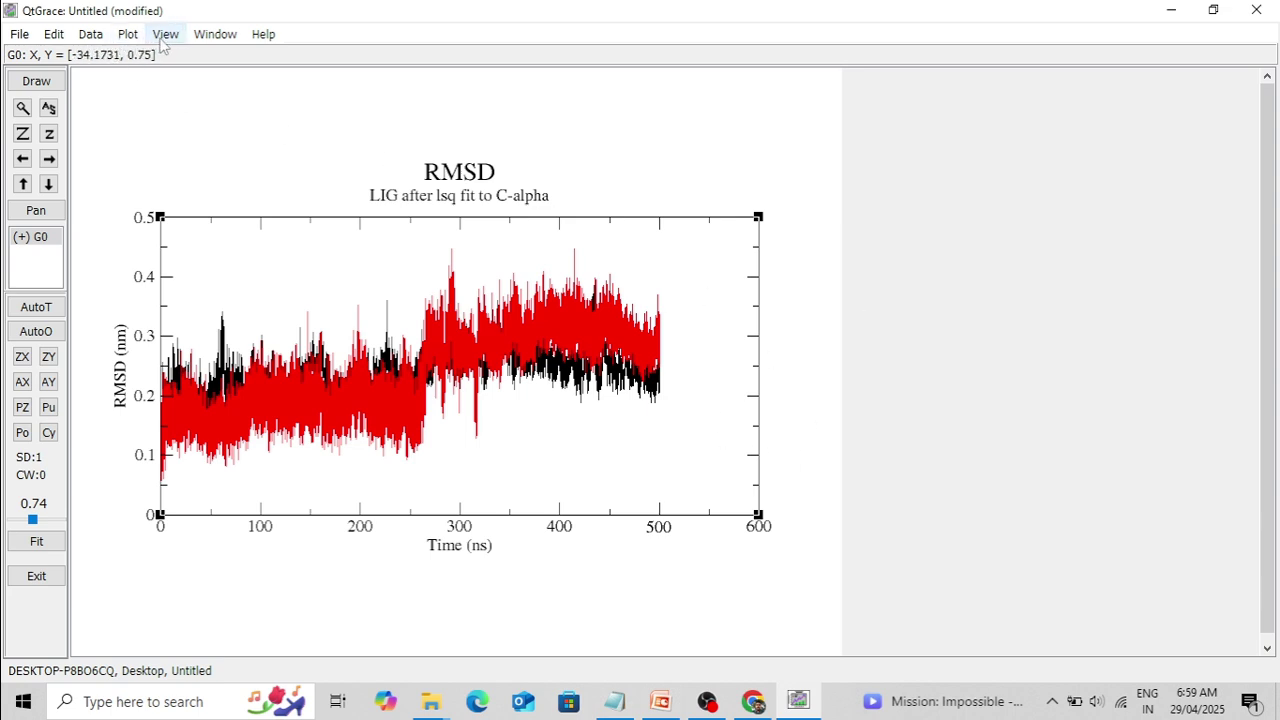
# Set the X axis stop value to 510 in the axis properties and move the dialog clear of the graph.
pyautogui.click(127, 36)
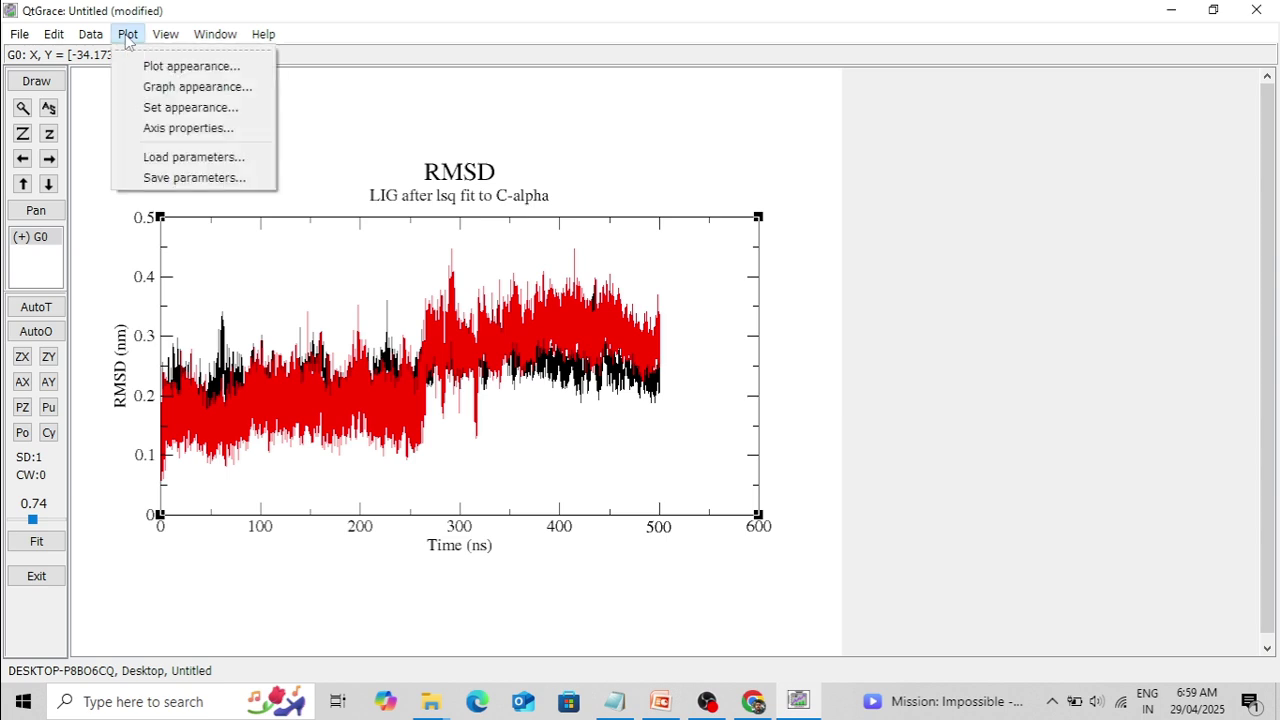
pyautogui.click(153, 135)
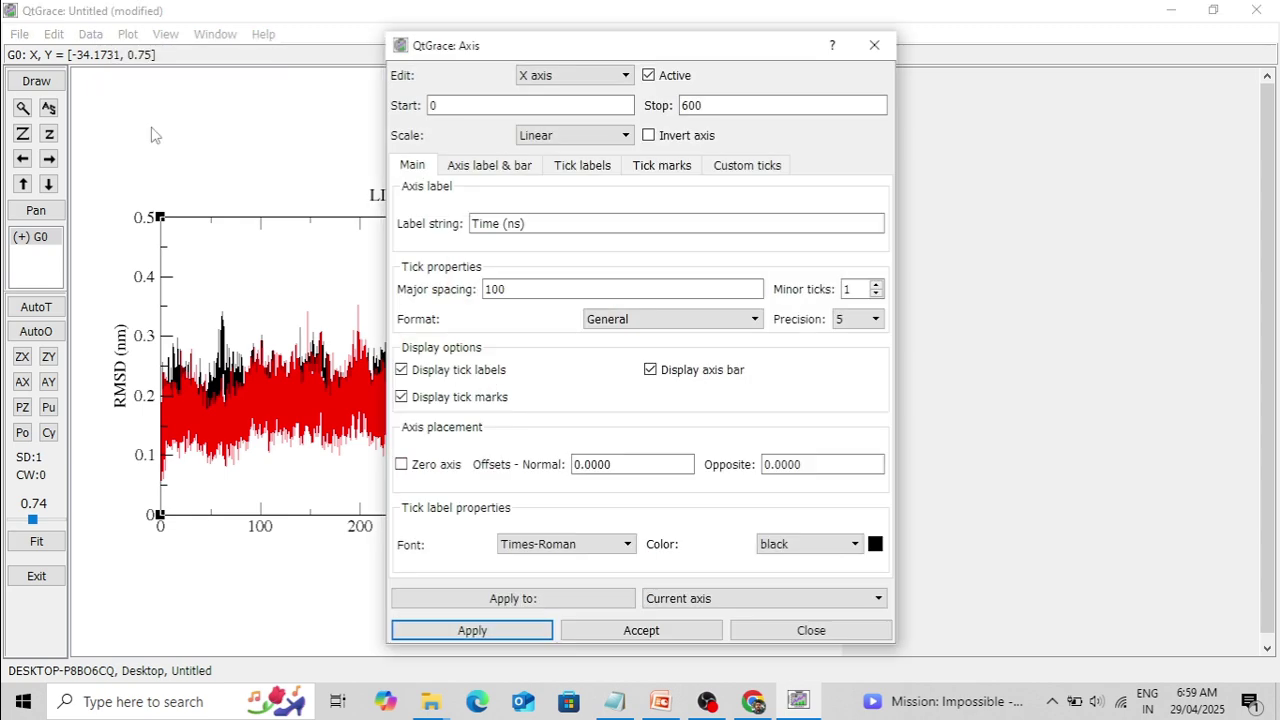
pyautogui.moveTo(508, 57); pyautogui.dragTo(980, 50)
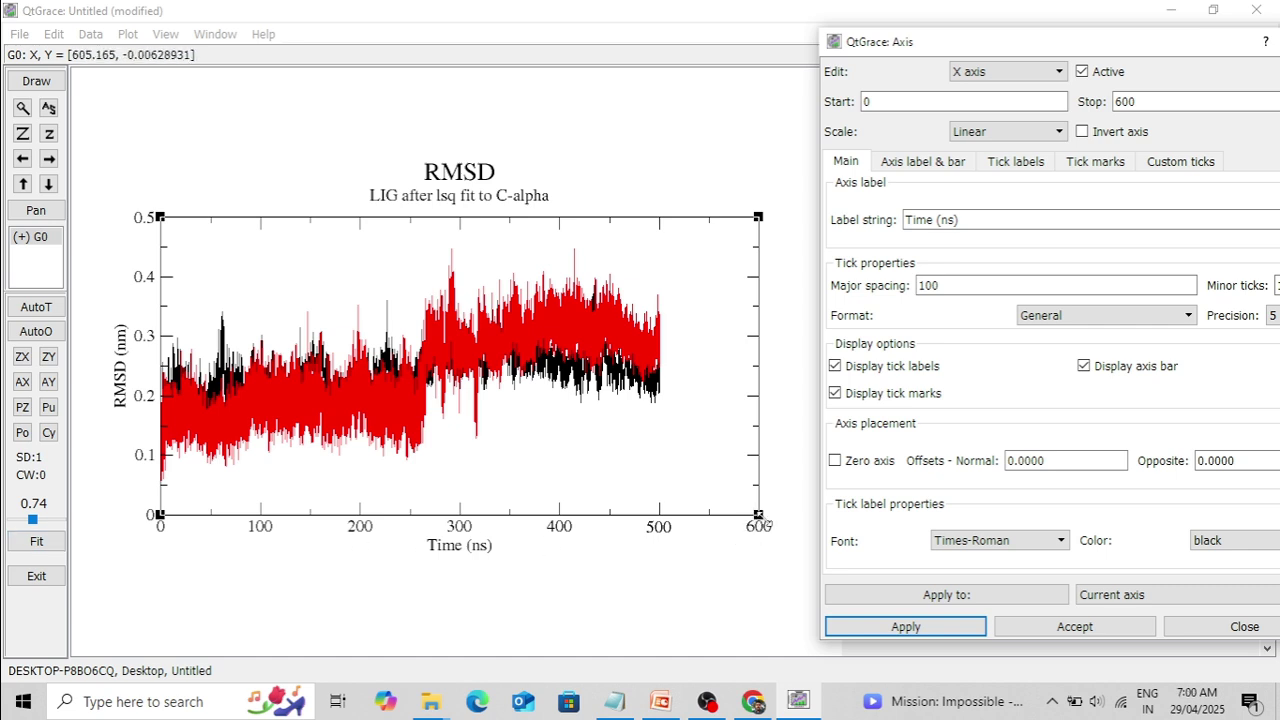
pyautogui.moveTo(1049, 42); pyautogui.dragTo(983, 40)
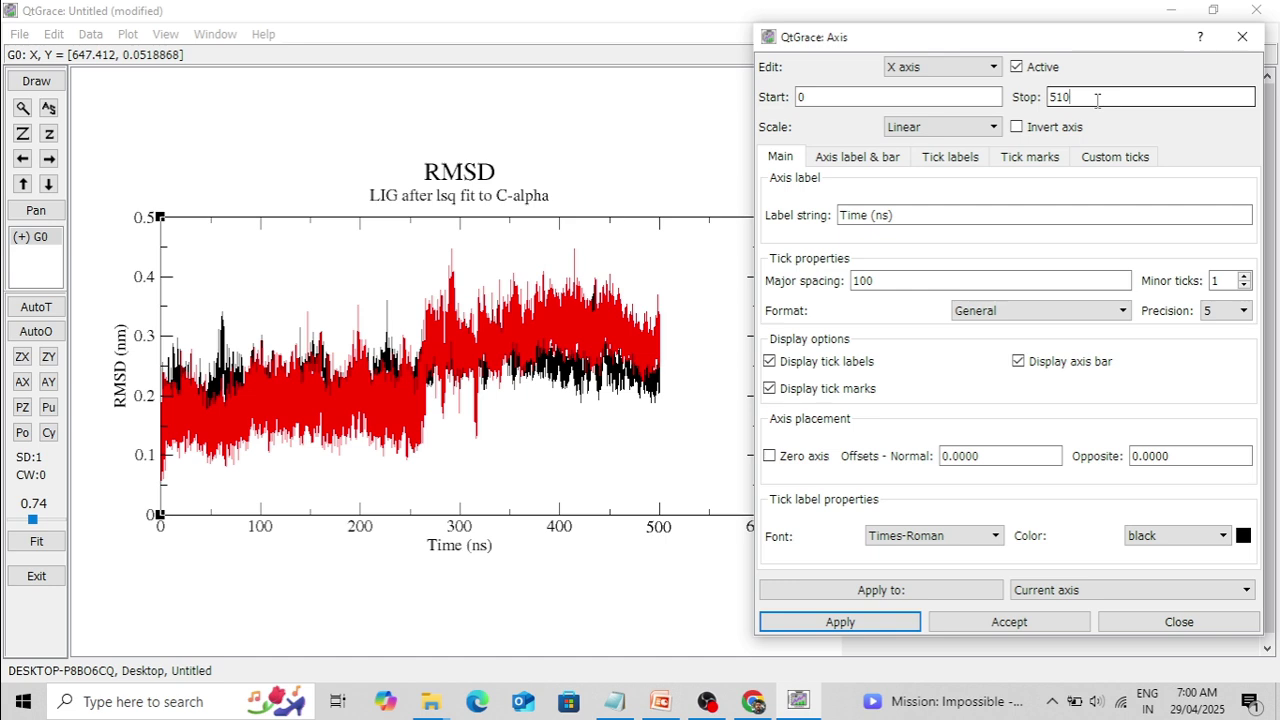
pyautogui.click(840, 621)
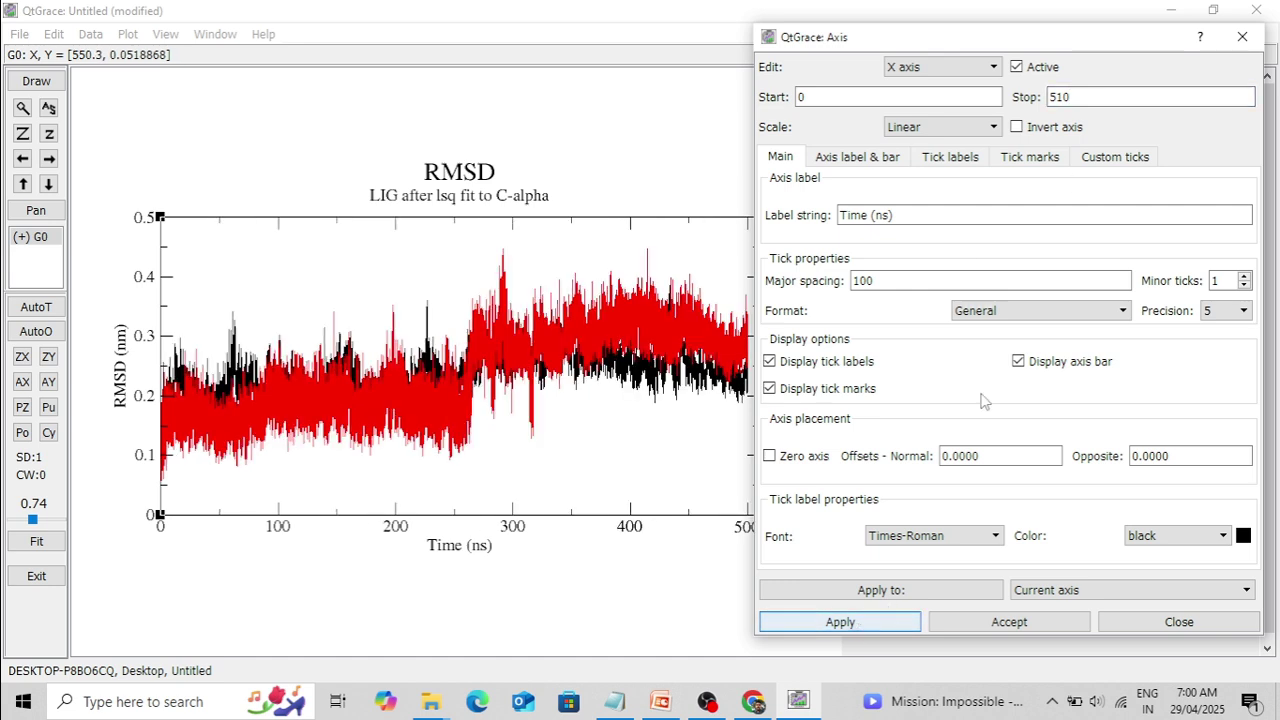
pyautogui.moveTo(948, 40); pyautogui.dragTo(1042, 64)
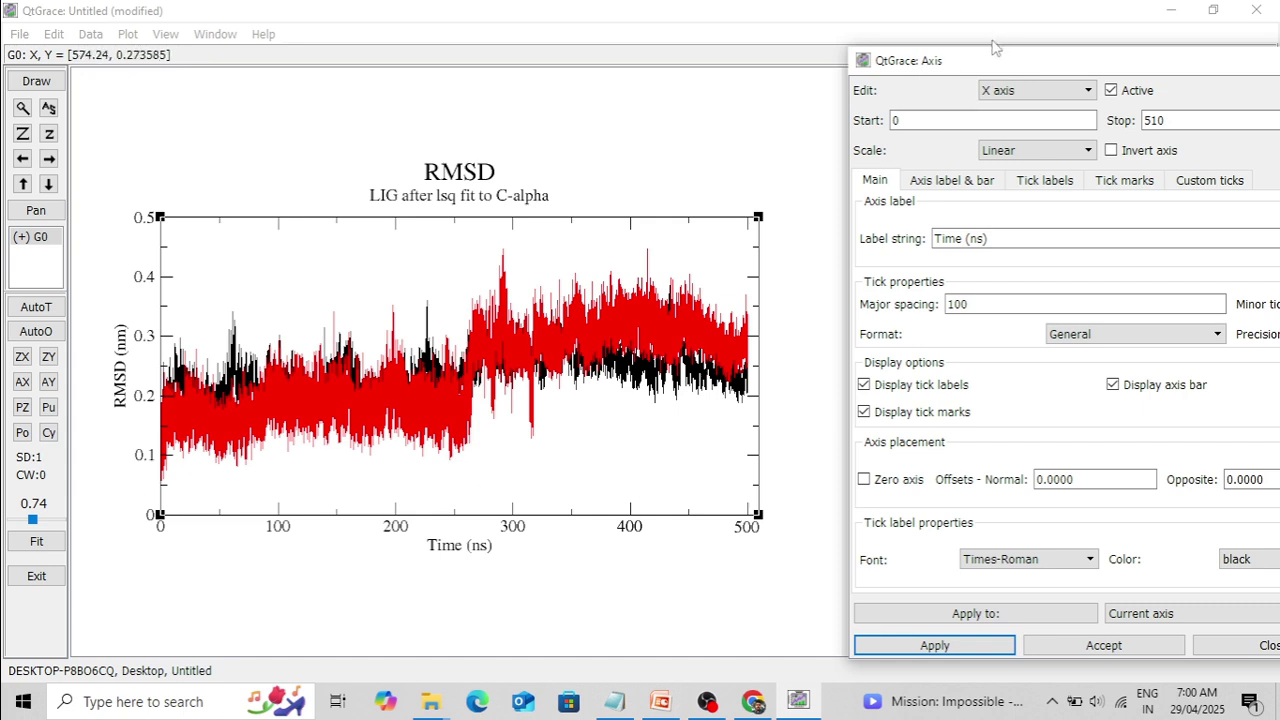
pyautogui.moveTo(974, 62); pyautogui.dragTo(1026, 64)
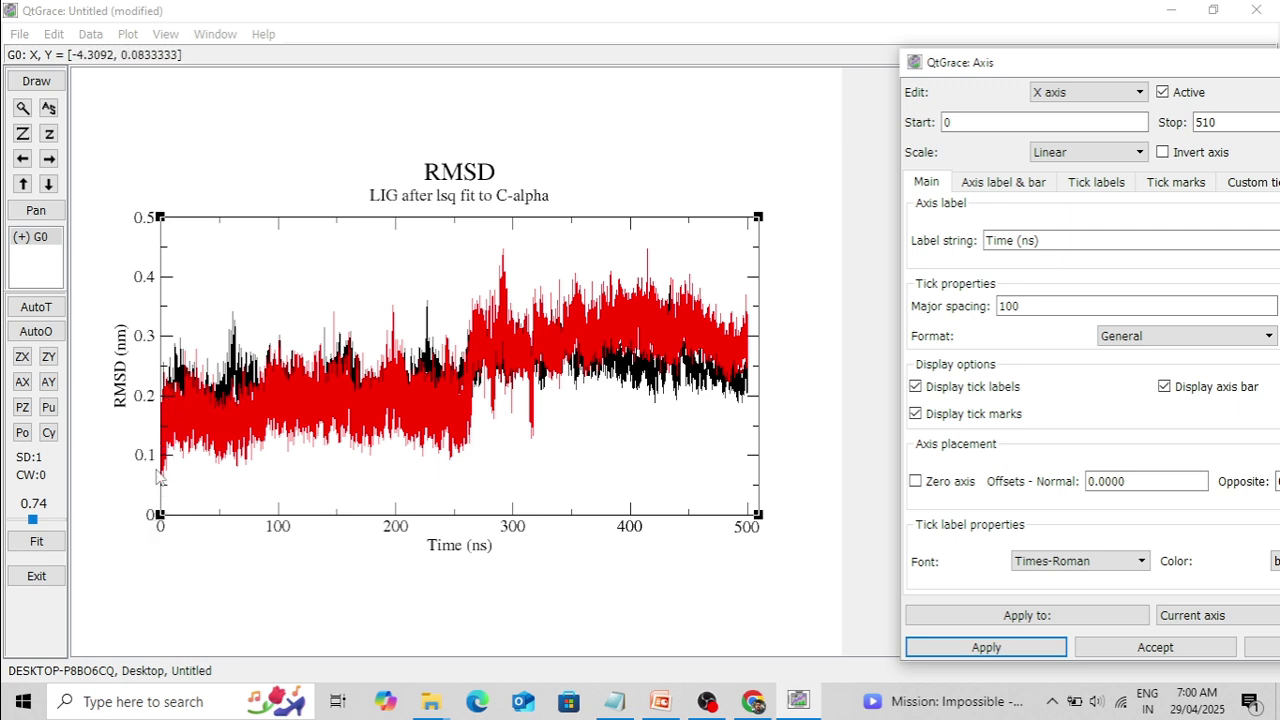
# Scroll the graph one step so the X axis starts at -25.5, and set the X axis stop value to 510.
pyautogui.click(22, 160)
pyautogui.moveTo(1025, 68); pyautogui.dragTo(862, 50)
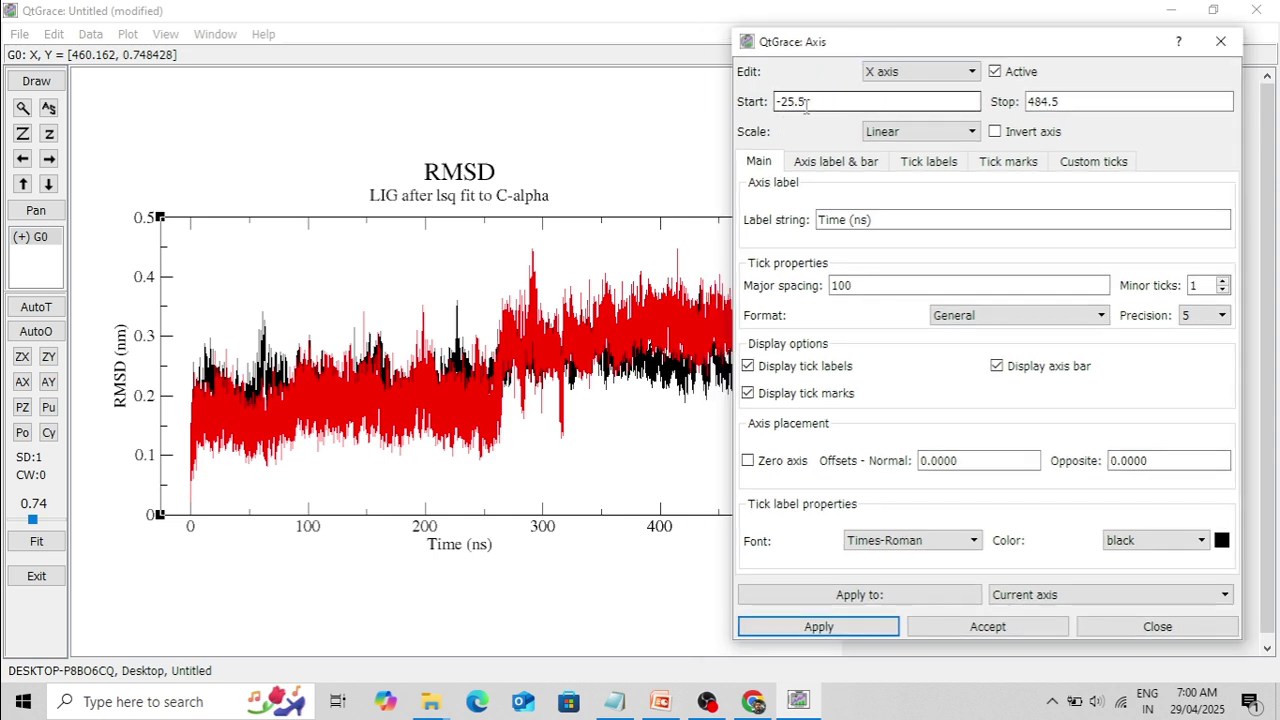
pyautogui.click(1045, 119)
pyautogui.press('BackSpace')
pyautogui.press('BackSpace')
pyautogui.press('BackSpace')
pyautogui.press('BackSpace')
pyautogui.press('BackSpace')
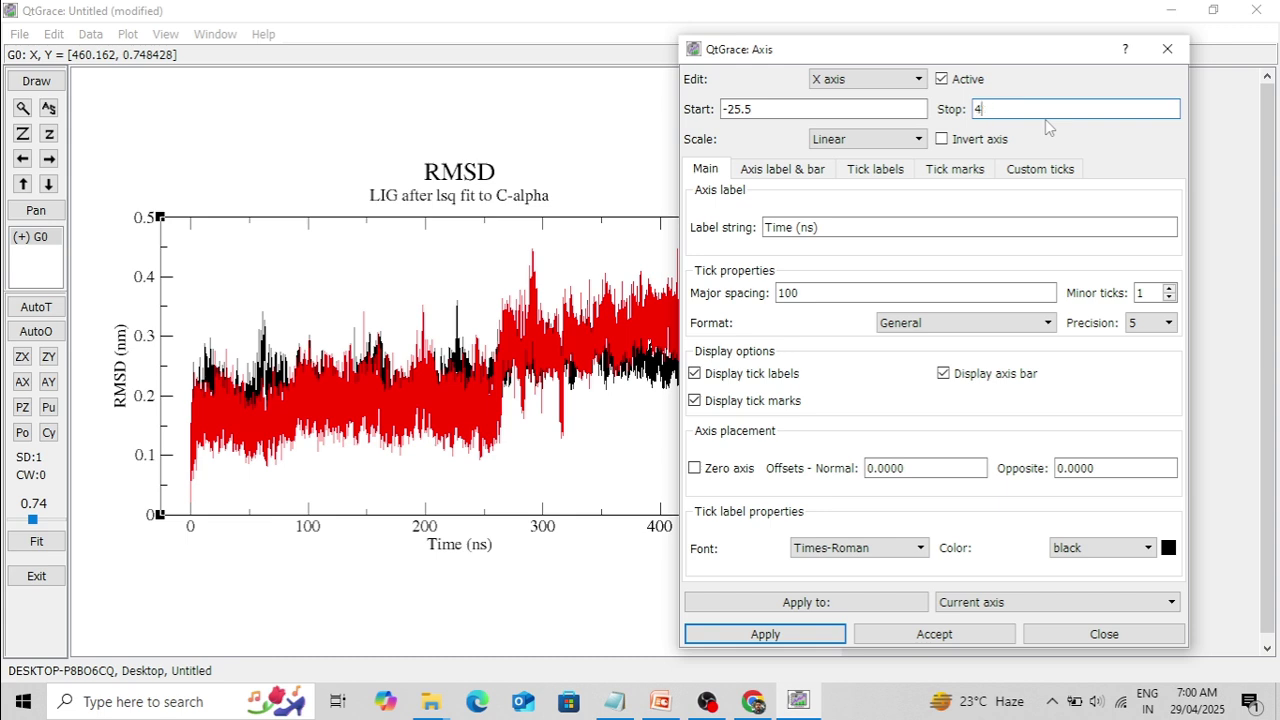
pyautogui.write('510')
pyautogui.click(808, 636)
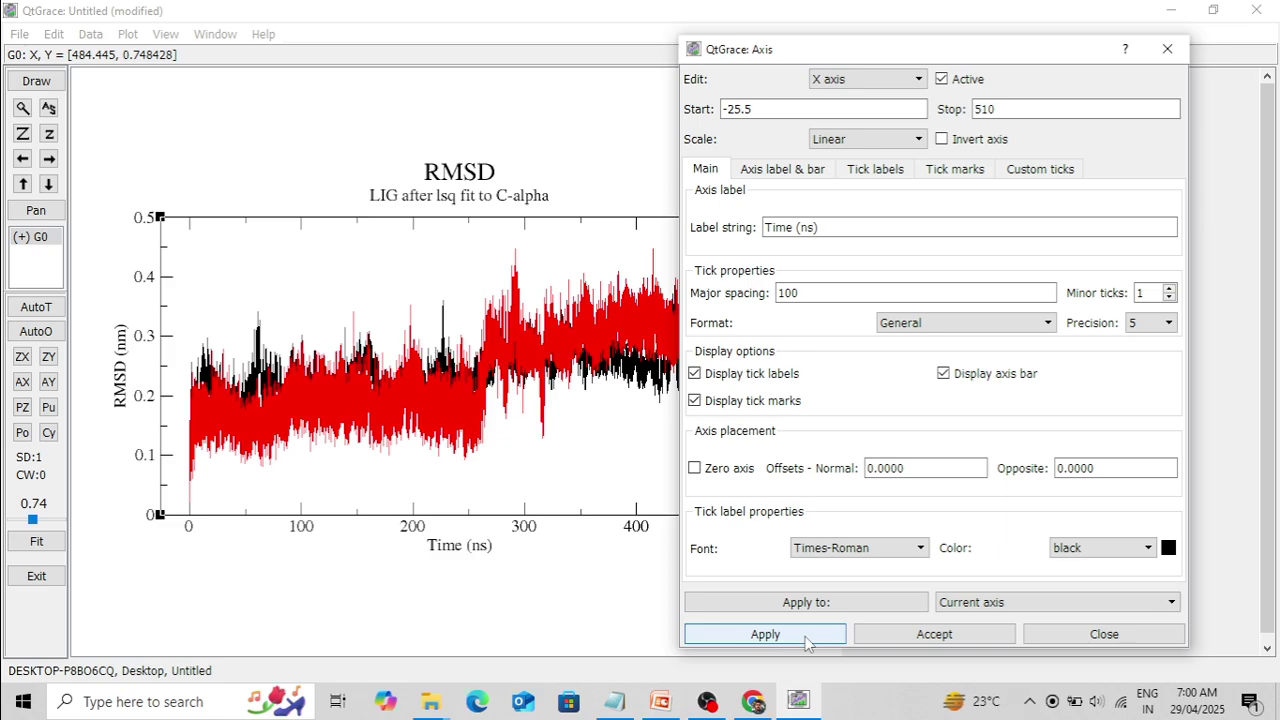
pyautogui.moveTo(993, 52); pyautogui.dragTo(940, 45)
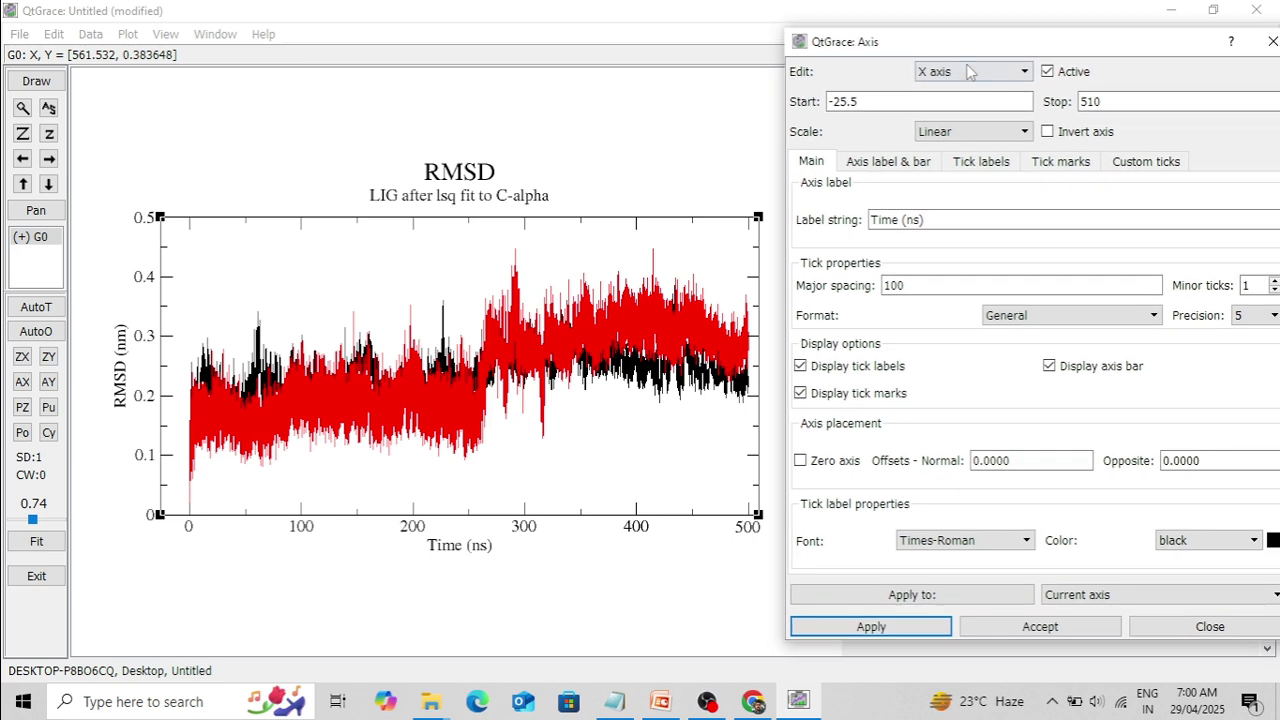
# Set the Y axis stop value to 0.7 and move the axis dialog clear of the graph.
pyautogui.click(960, 73)
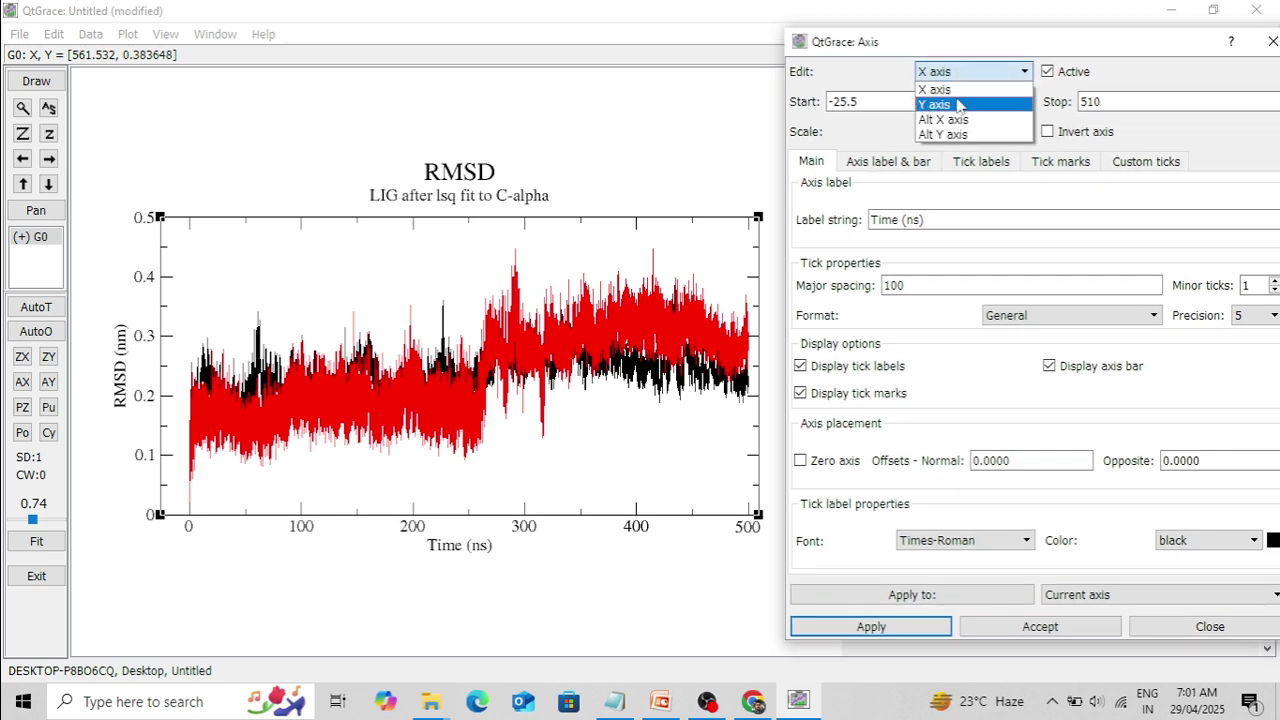
pyautogui.click(953, 104)
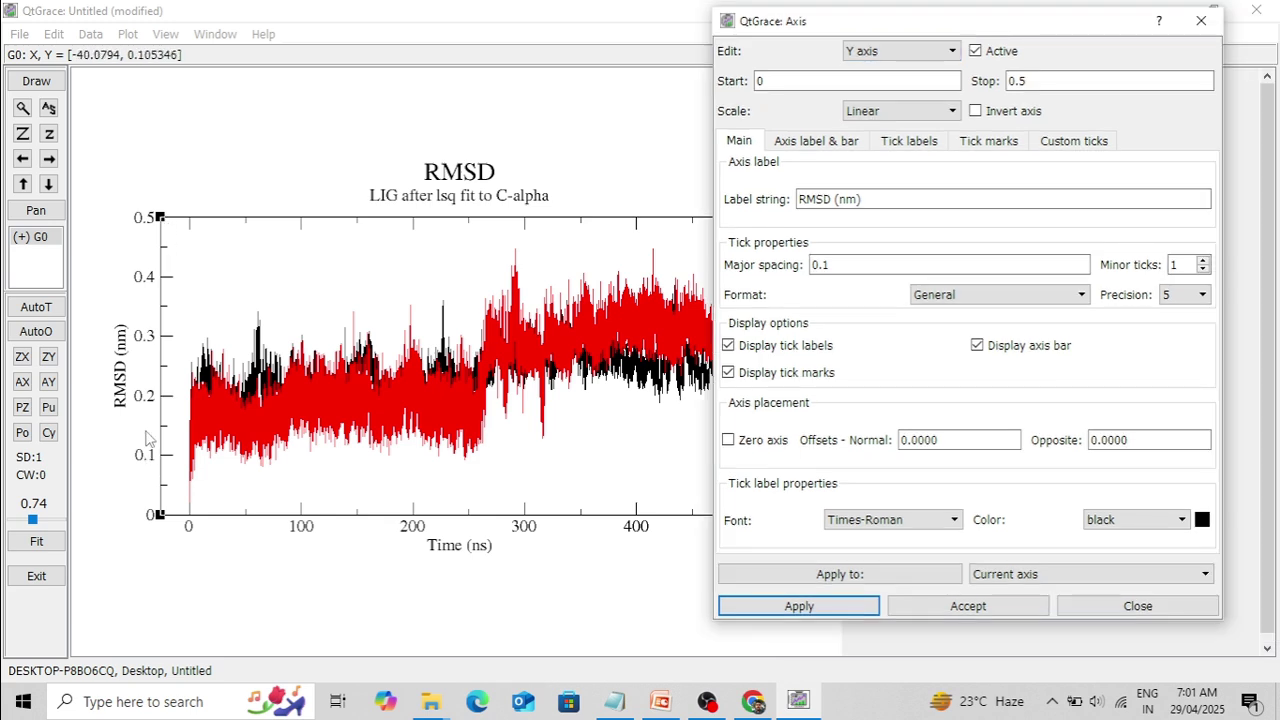
pyautogui.click(1036, 82)
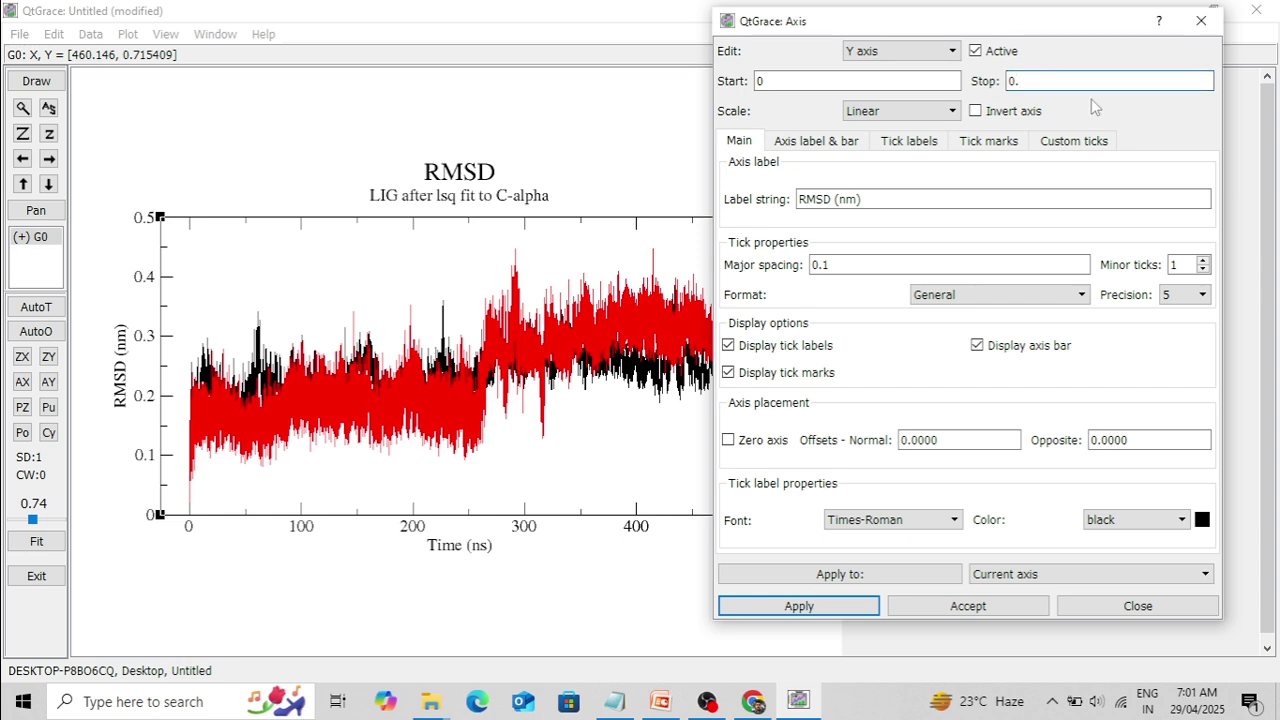
pyautogui.click(798, 608)
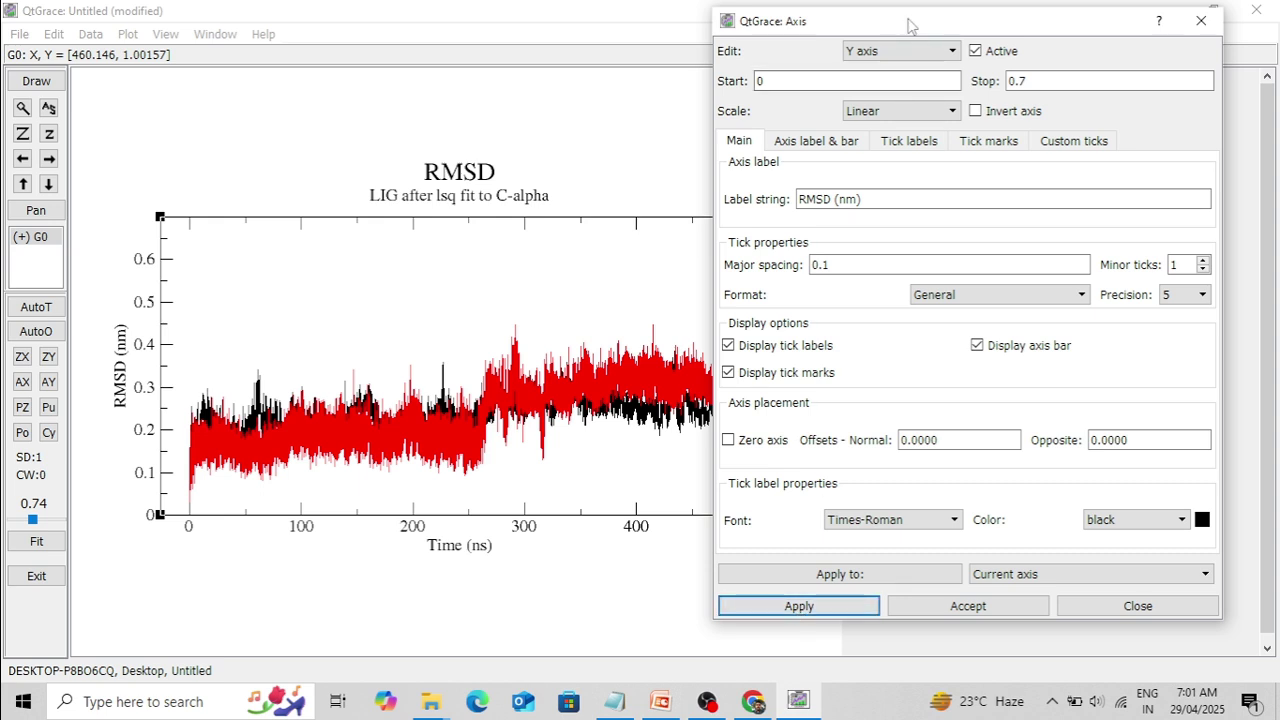
pyautogui.moveTo(907, 18); pyautogui.dragTo(1149, 153)
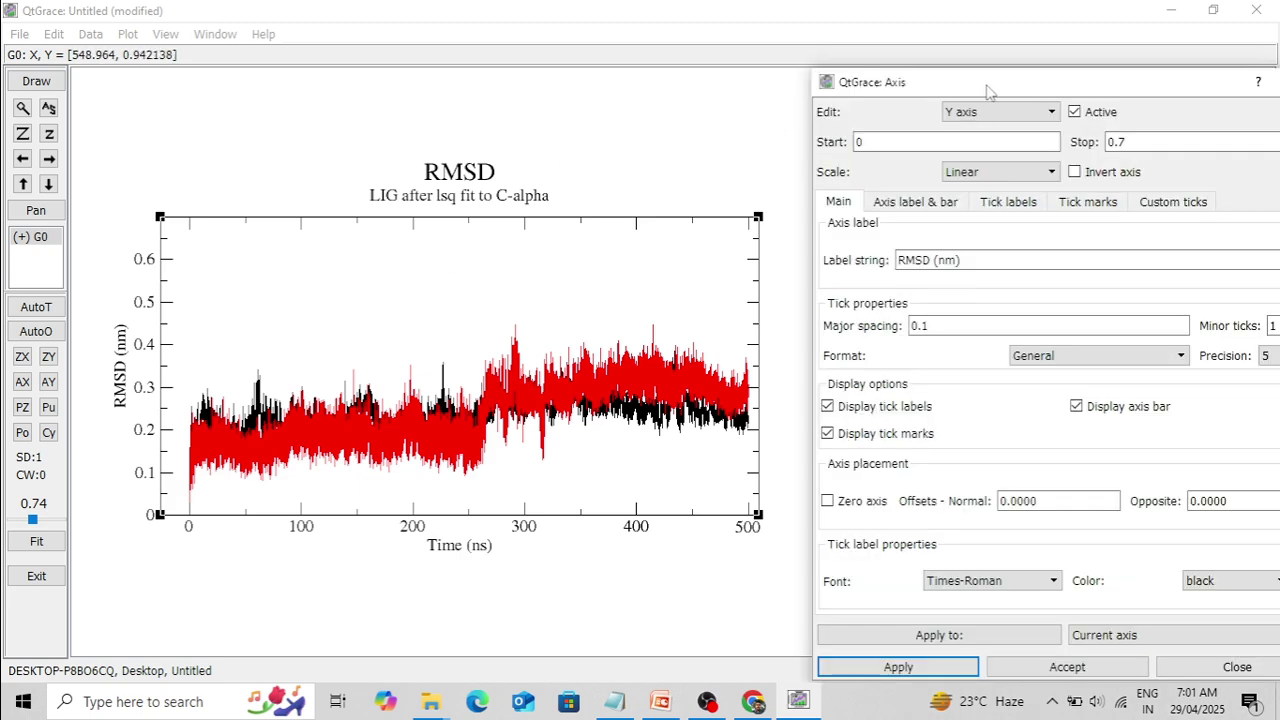
# Set the X axis major tick spacing to 50 and move the axis dialog clear of the graph.
pyautogui.moveTo(990, 89); pyautogui.dragTo(838, 50)
pyautogui.click(745, 164)
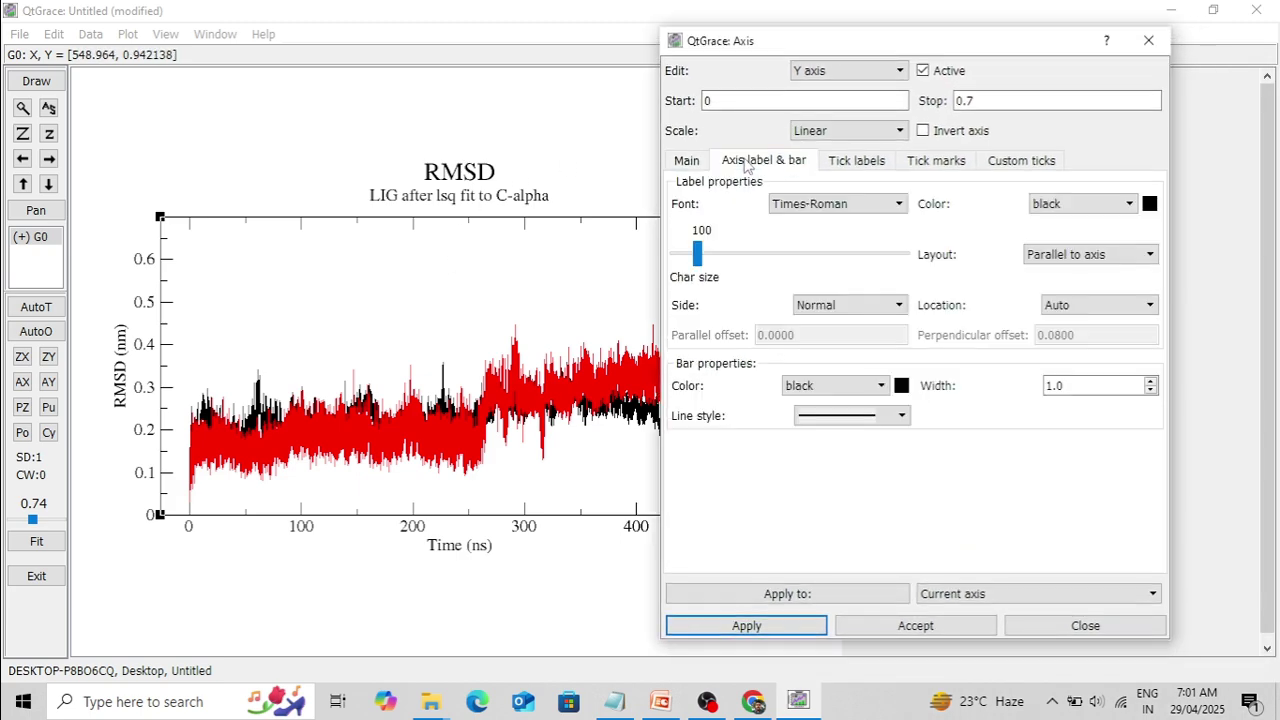
pyautogui.click(840, 71)
pyautogui.click(826, 99)
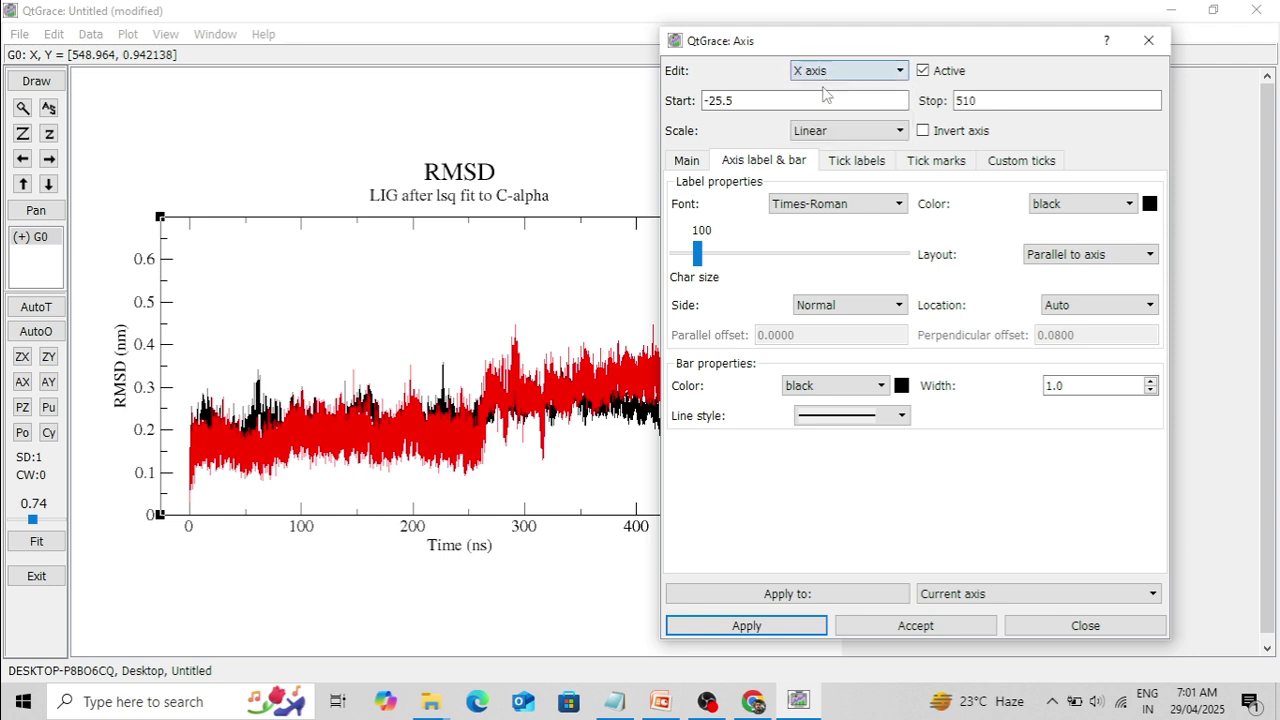
pyautogui.click(689, 162)
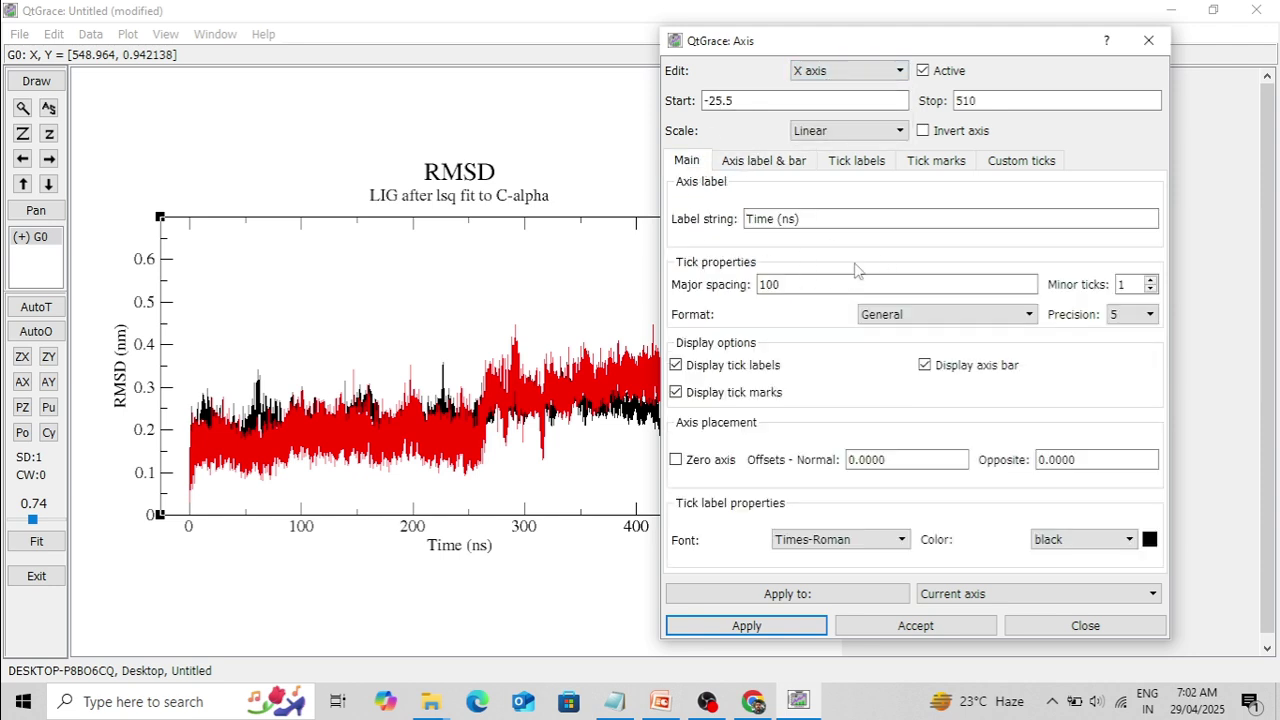
pyautogui.moveTo(848, 47); pyautogui.dragTo(981, 58)
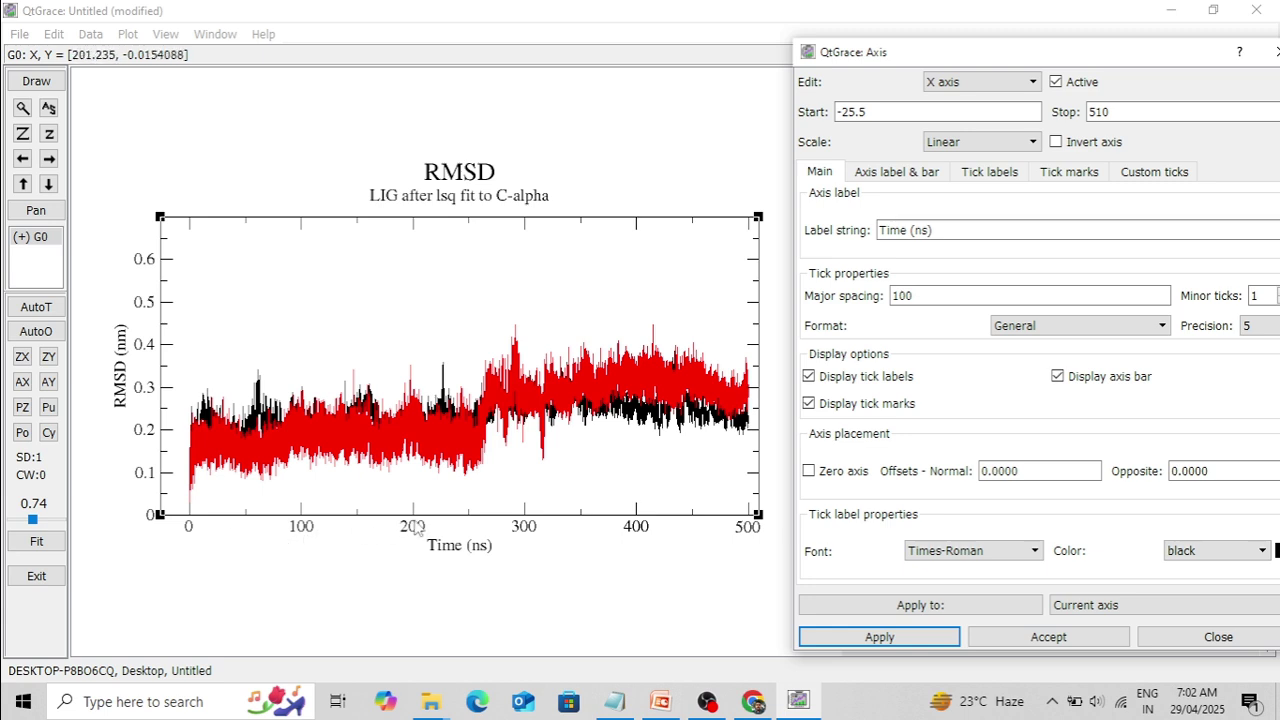
pyautogui.moveTo(980, 57); pyautogui.dragTo(881, 46)
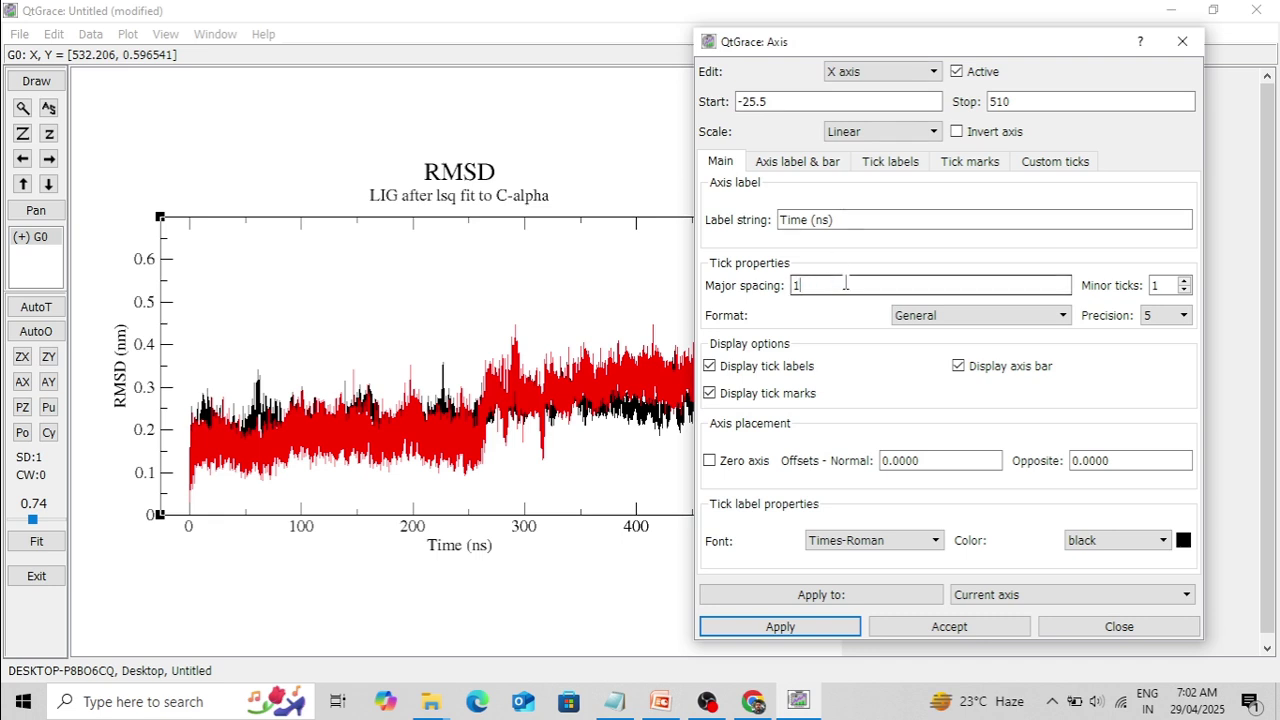
pyautogui.write('50')
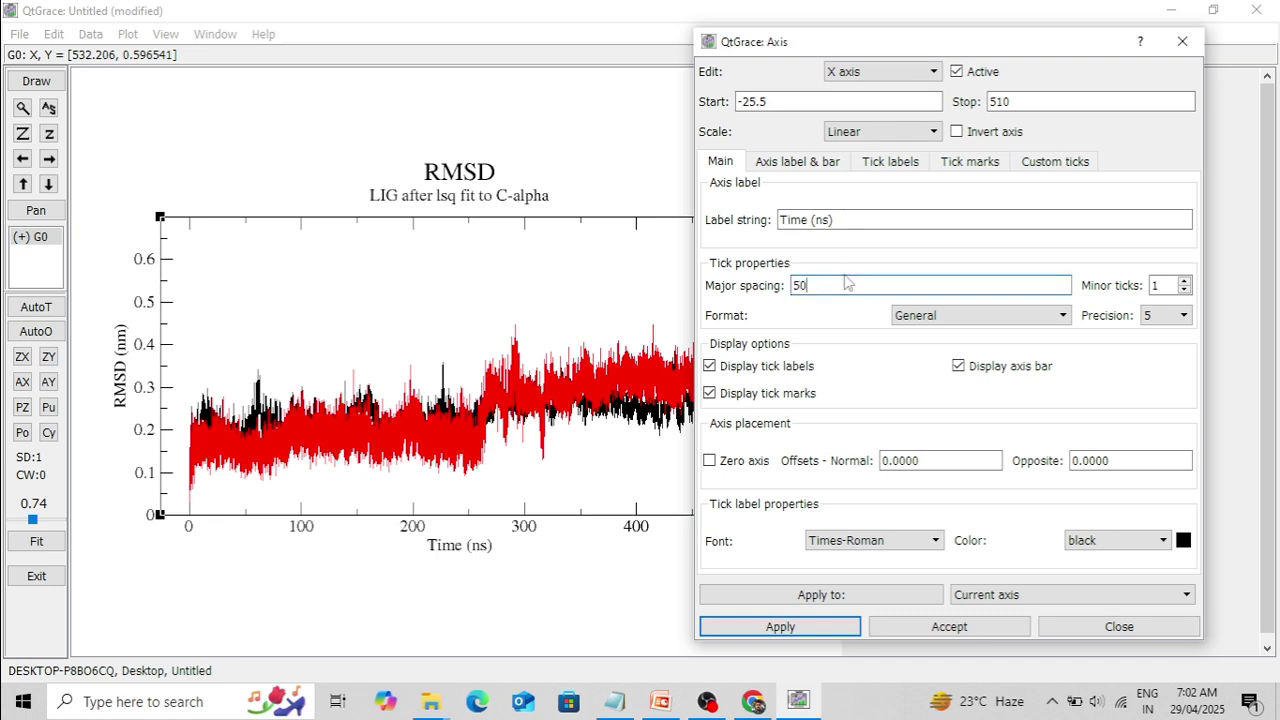
pyautogui.click(797, 627)
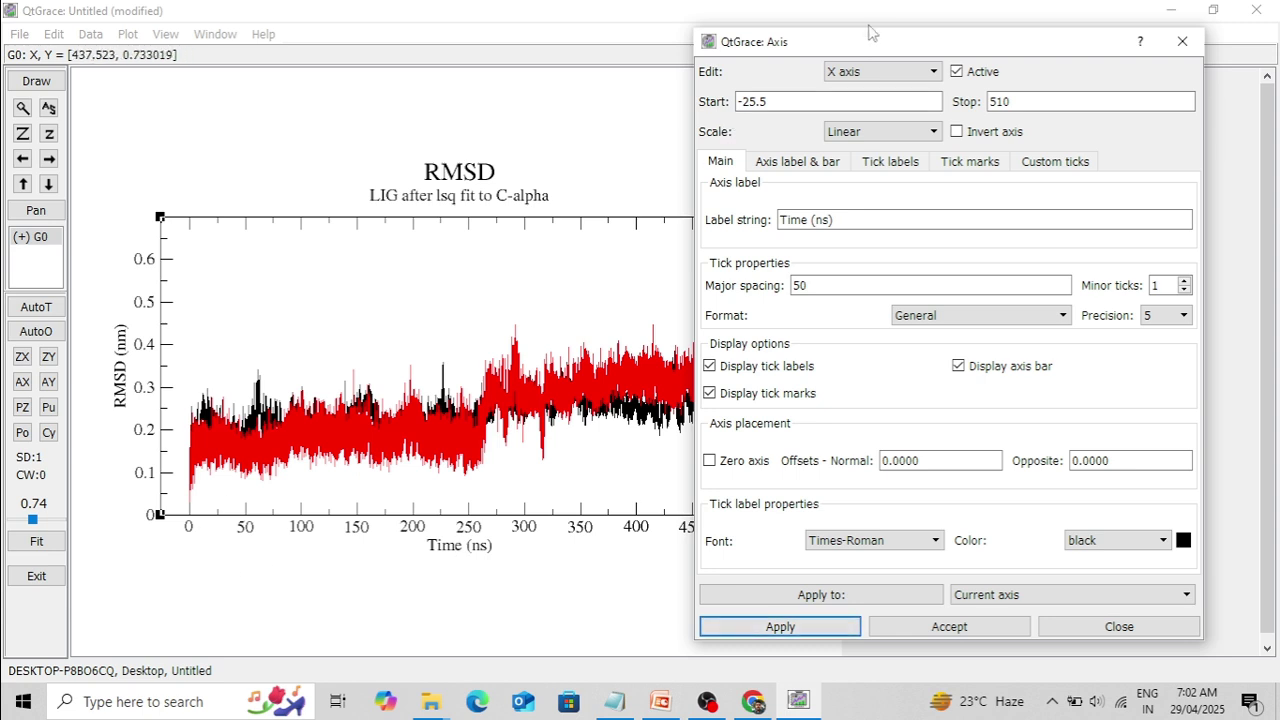
pyautogui.moveTo(860, 47); pyautogui.dragTo(1104, 117)
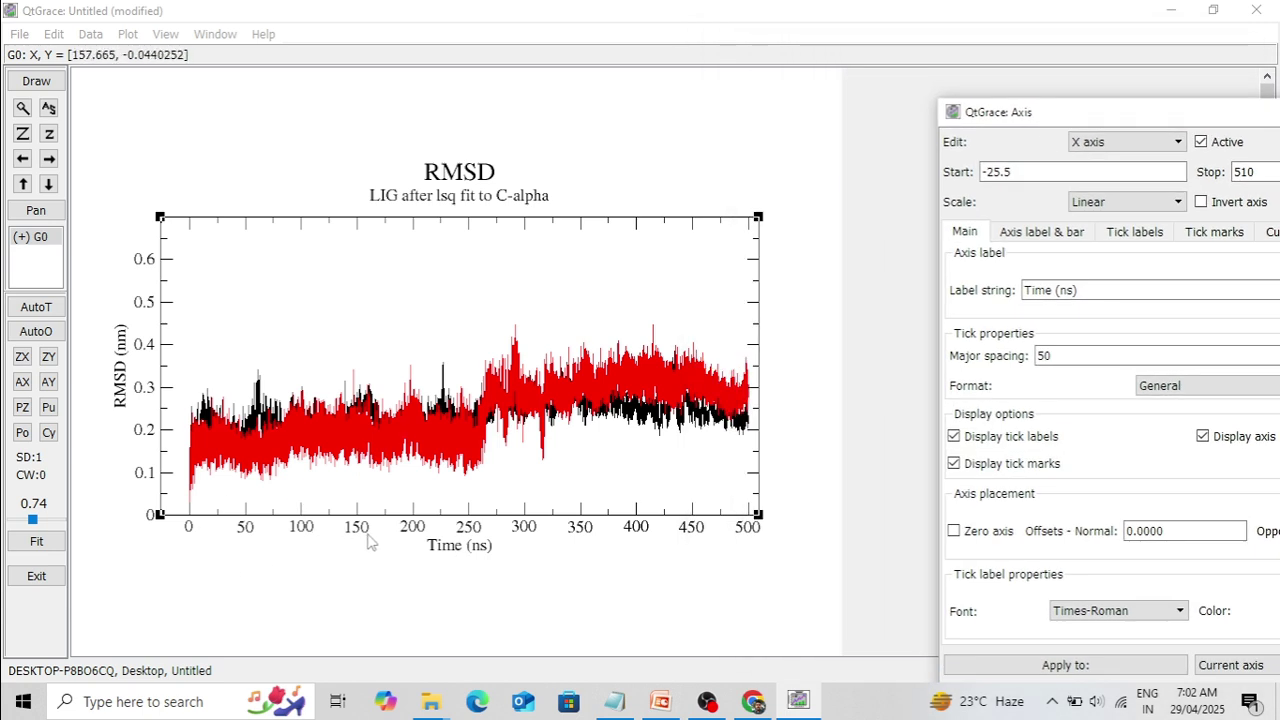
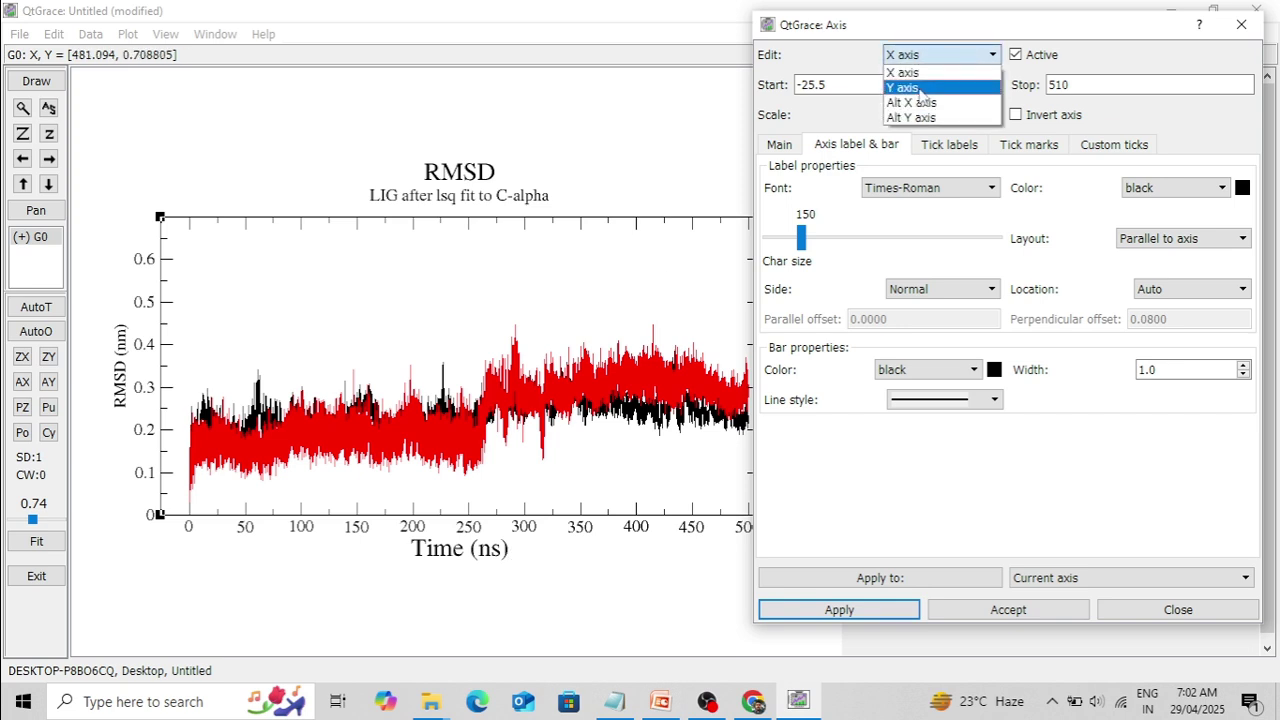
# Set the character size of the Y axis label to 150 and apply it.
pyautogui.click(902, 87)
pyautogui.moveTo(790, 240); pyautogui.dragTo(804, 240)
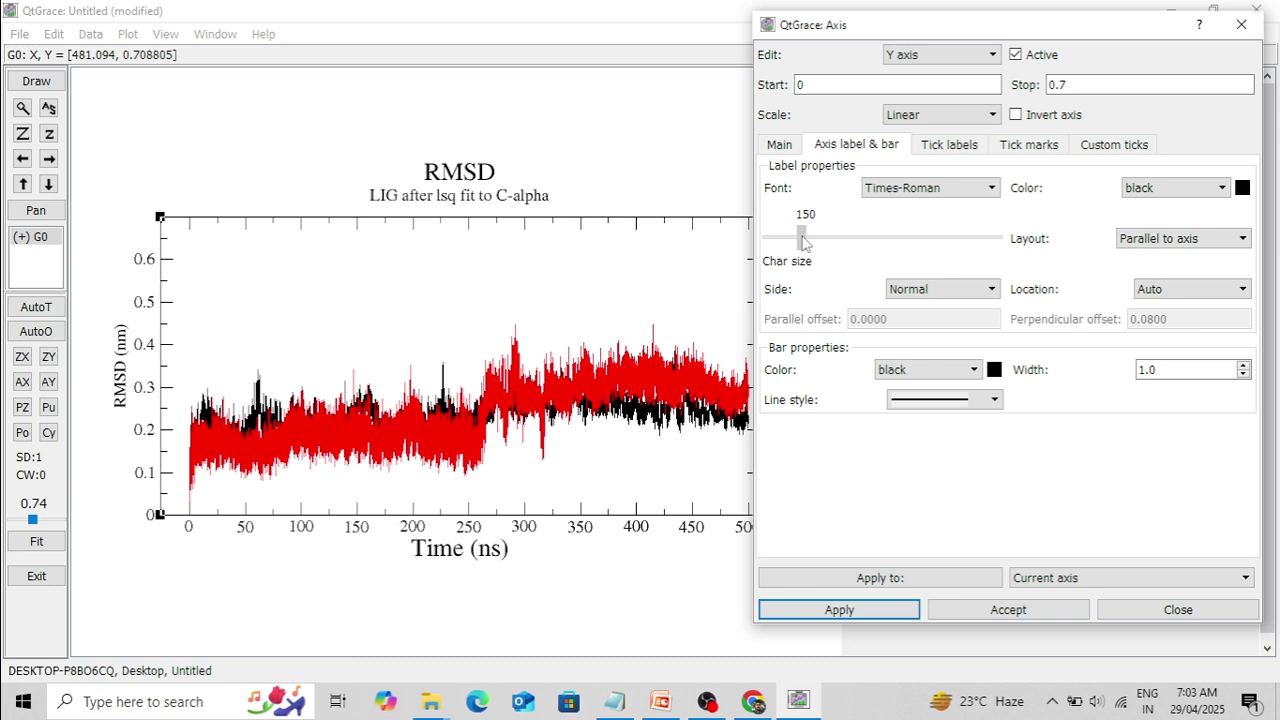
pyautogui.click(840, 609)
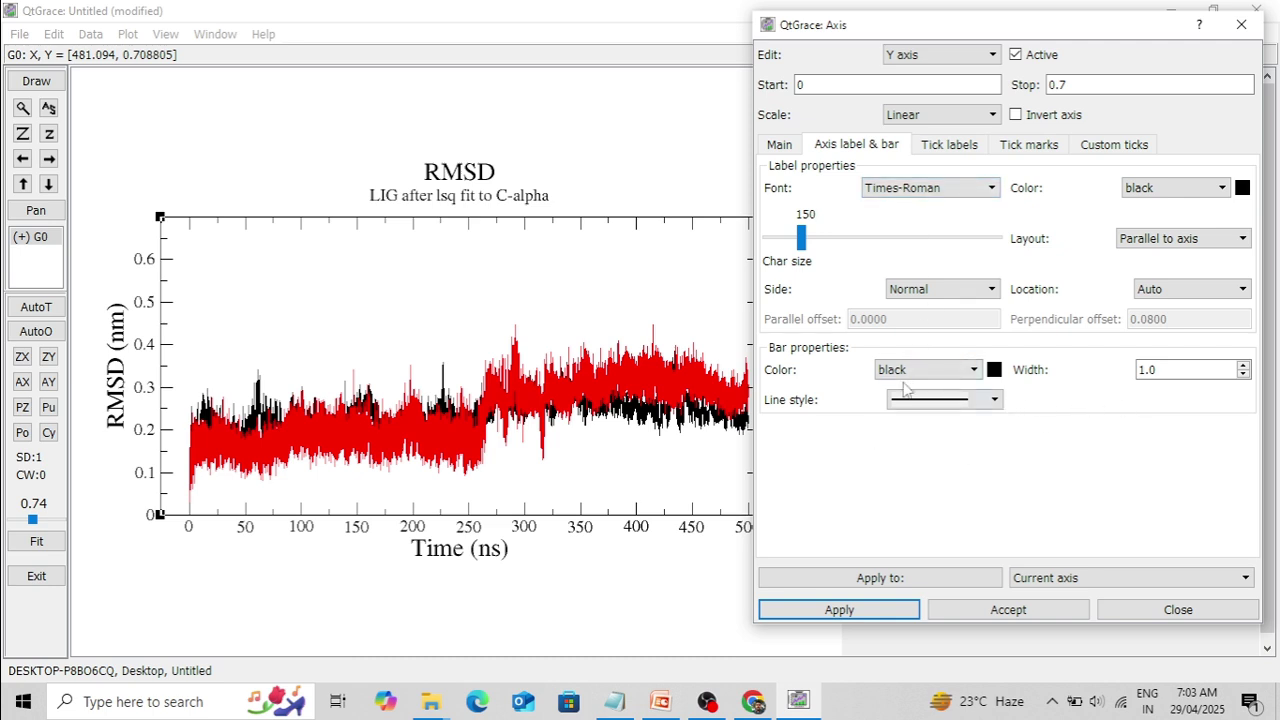
# Set the axis bar width to 3.0 for the Y axis and the X axis, applying each change.
pyautogui.moveTo(971, 26); pyautogui.dragTo(955, 27)
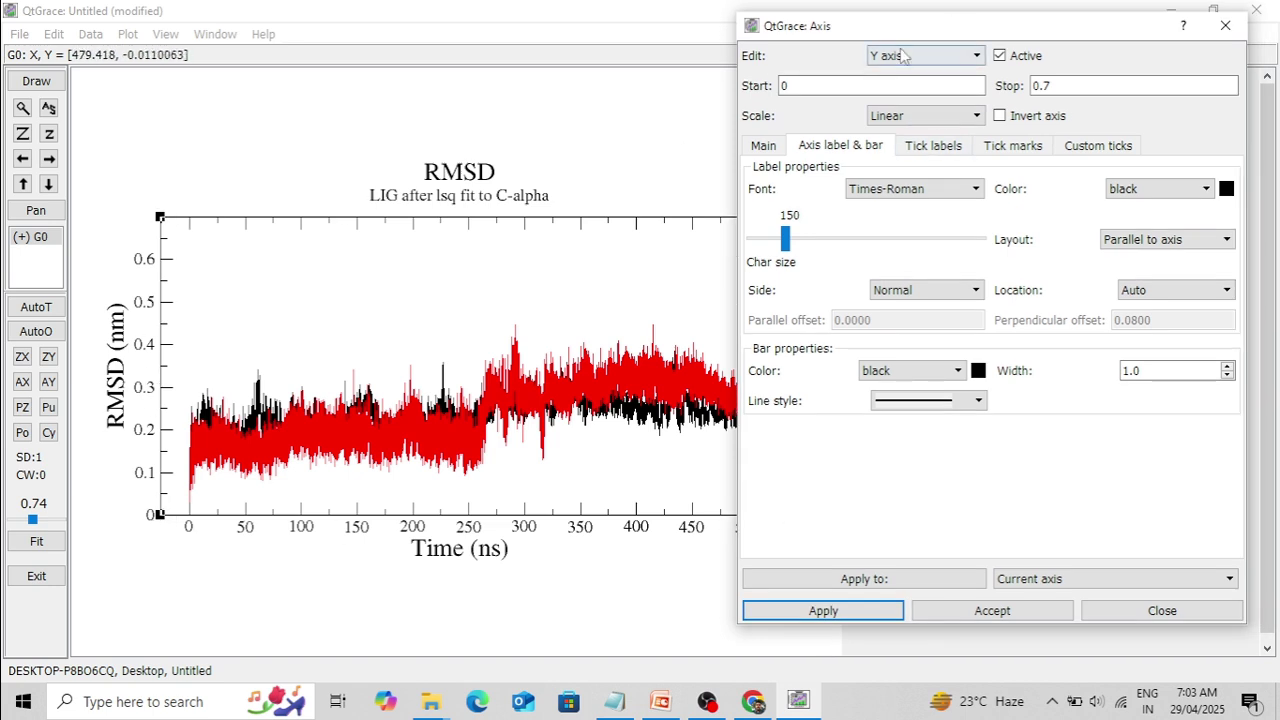
pyautogui.click(1228, 368)
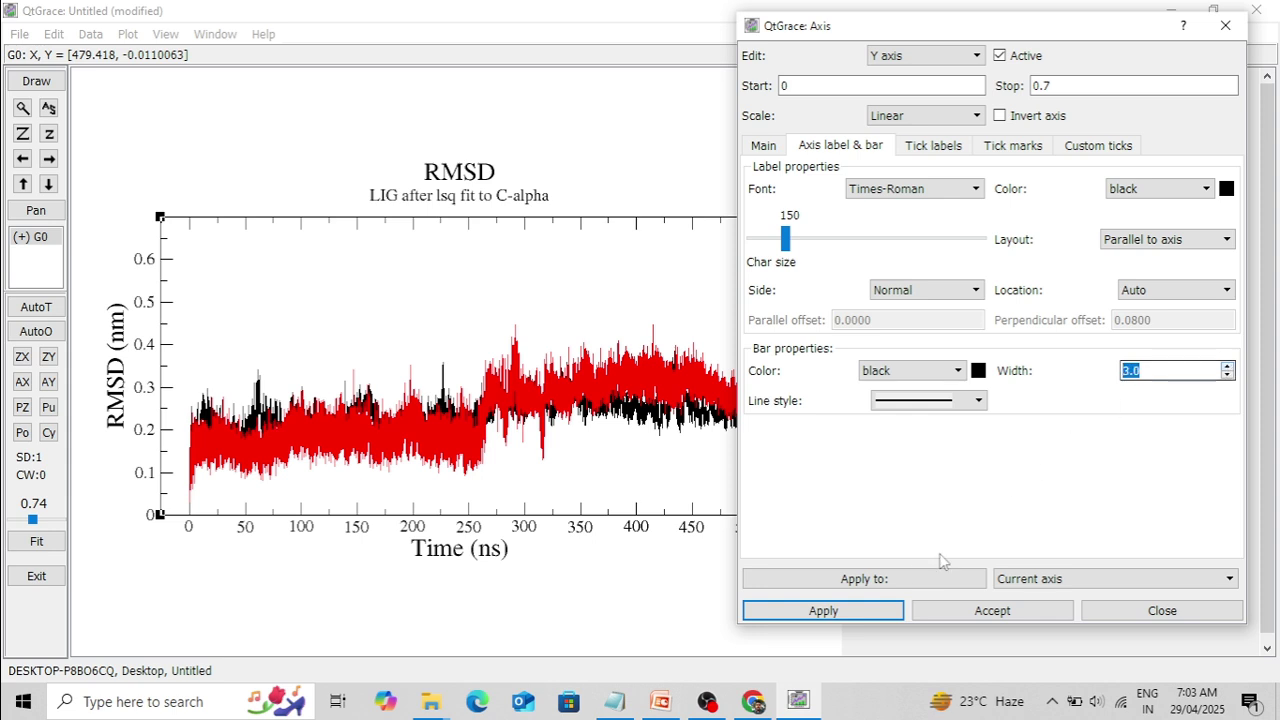
pyautogui.click(863, 608)
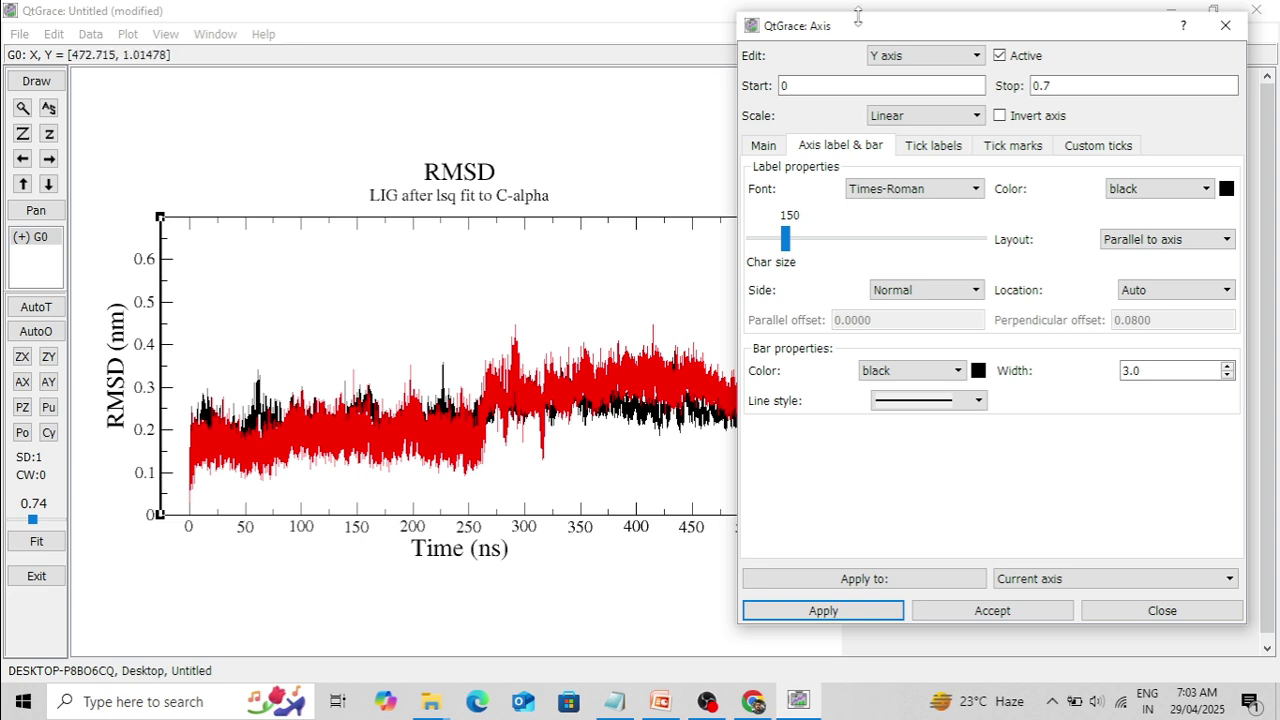
pyautogui.click(928, 55)
pyautogui.click(930, 65)
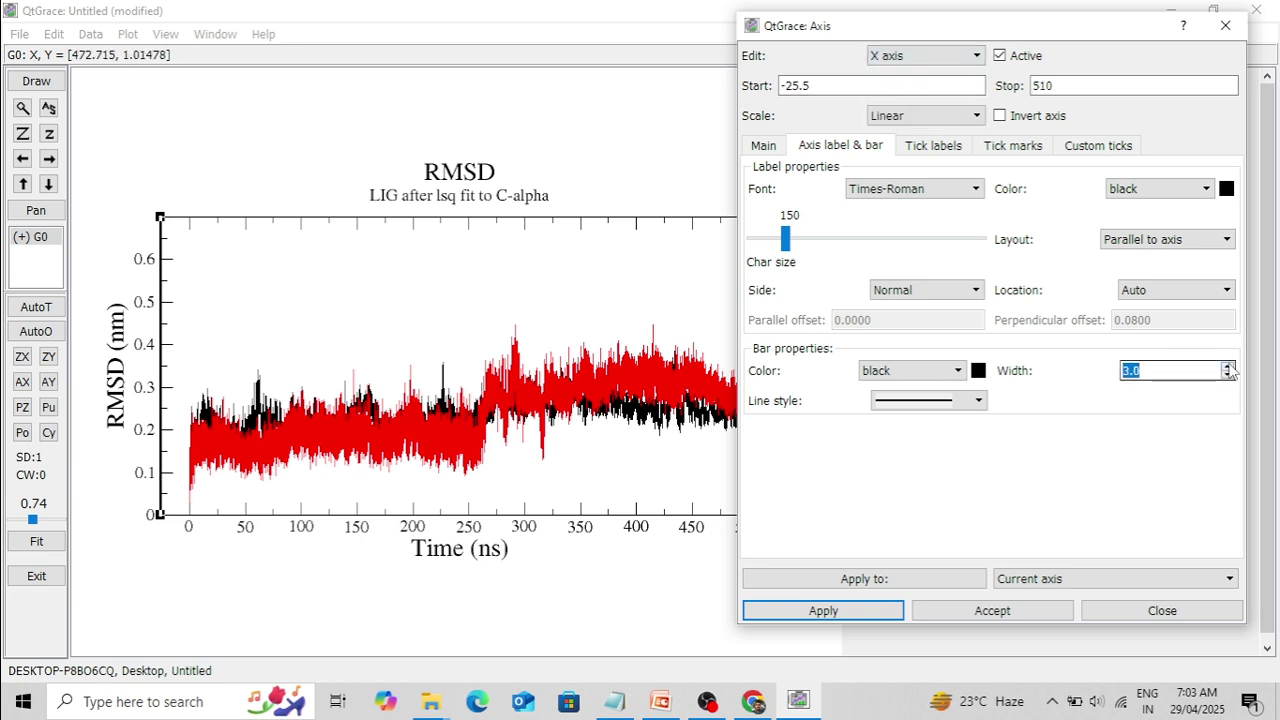
pyautogui.click(825, 611)
pyautogui.moveTo(879, 37); pyautogui.dragTo(995, 45)
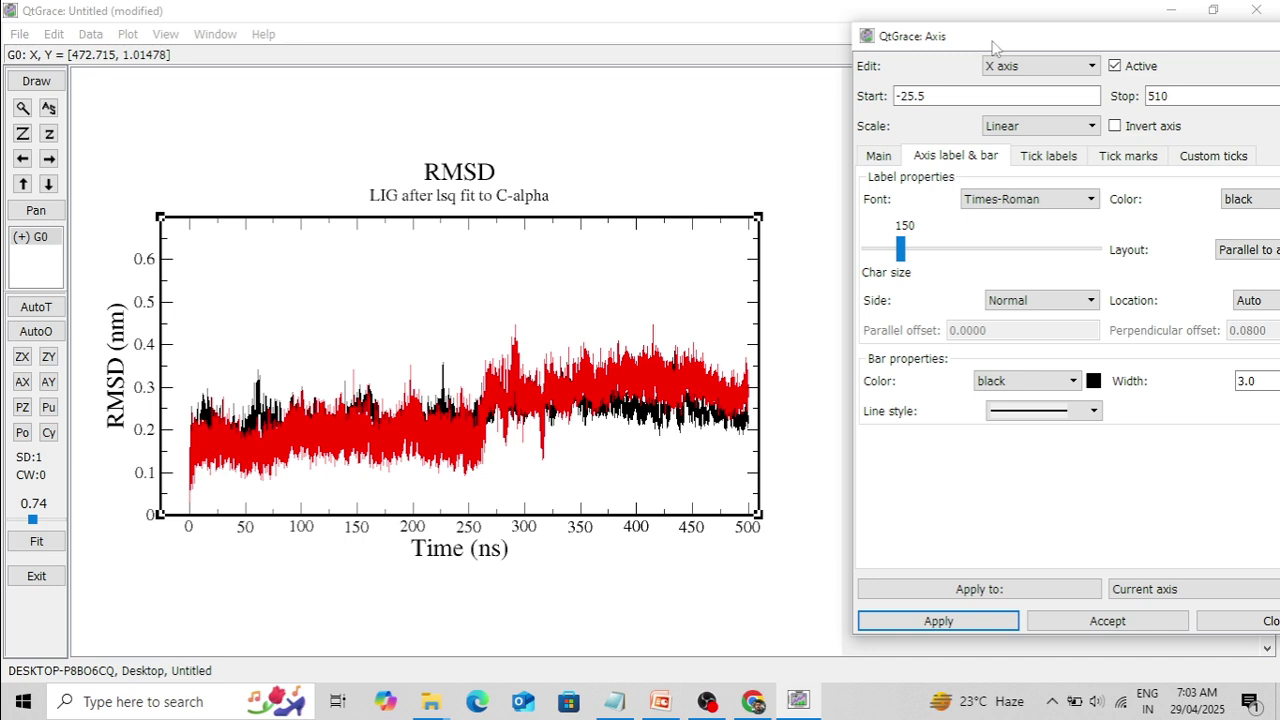
# Try a character size of 149 for the X axis tick labels, and reduce it to 129.
pyautogui.moveTo(1020, 34); pyautogui.dragTo(975, 29)
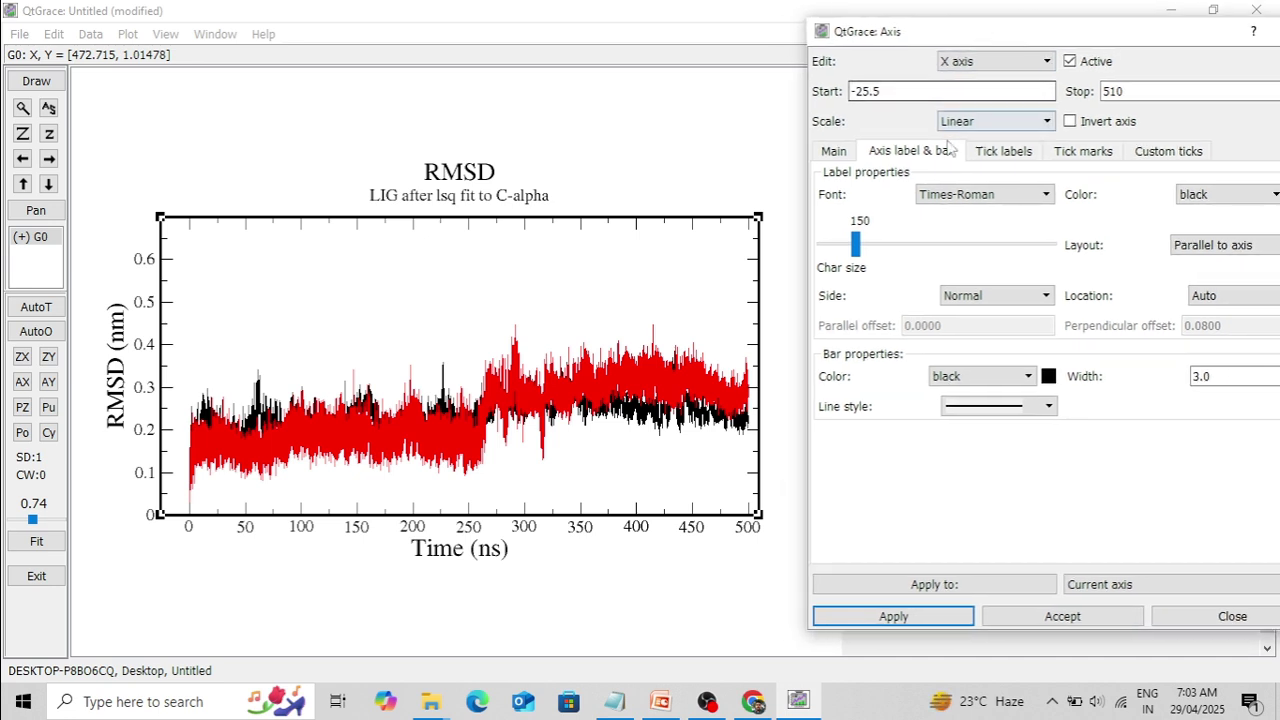
pyautogui.click(1000, 153)
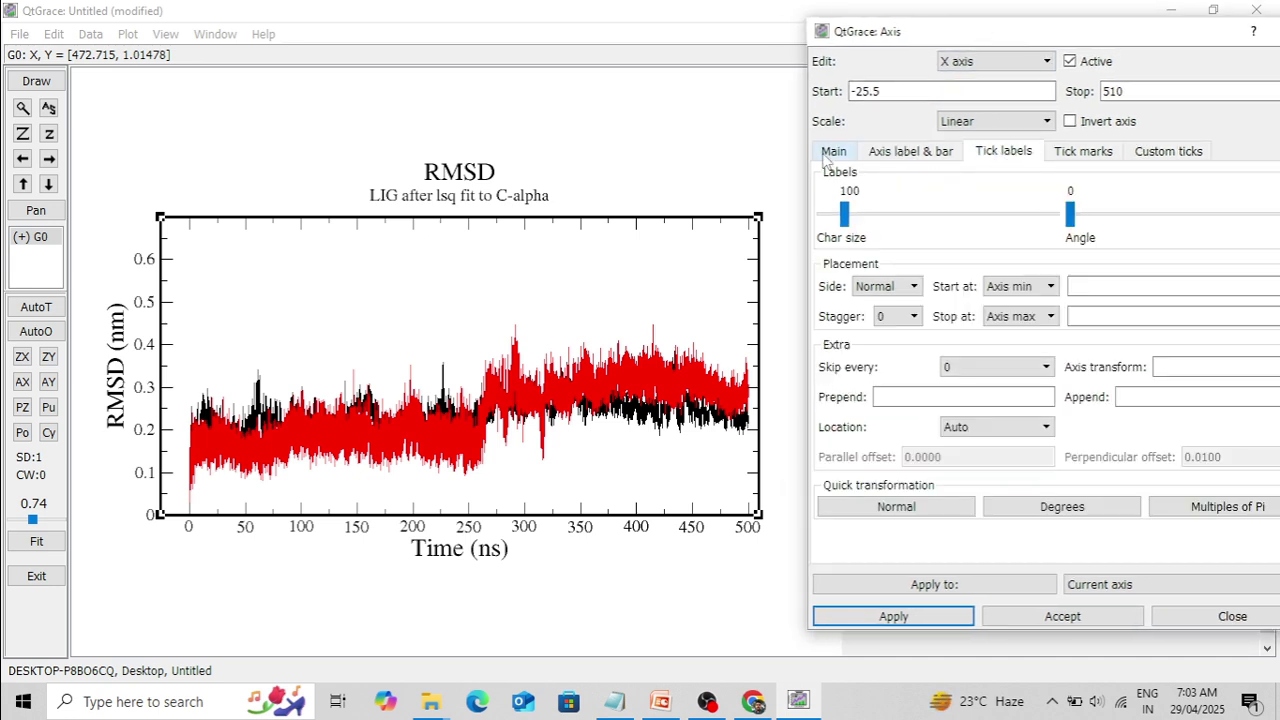
pyautogui.moveTo(847, 222); pyautogui.dragTo(856, 222)
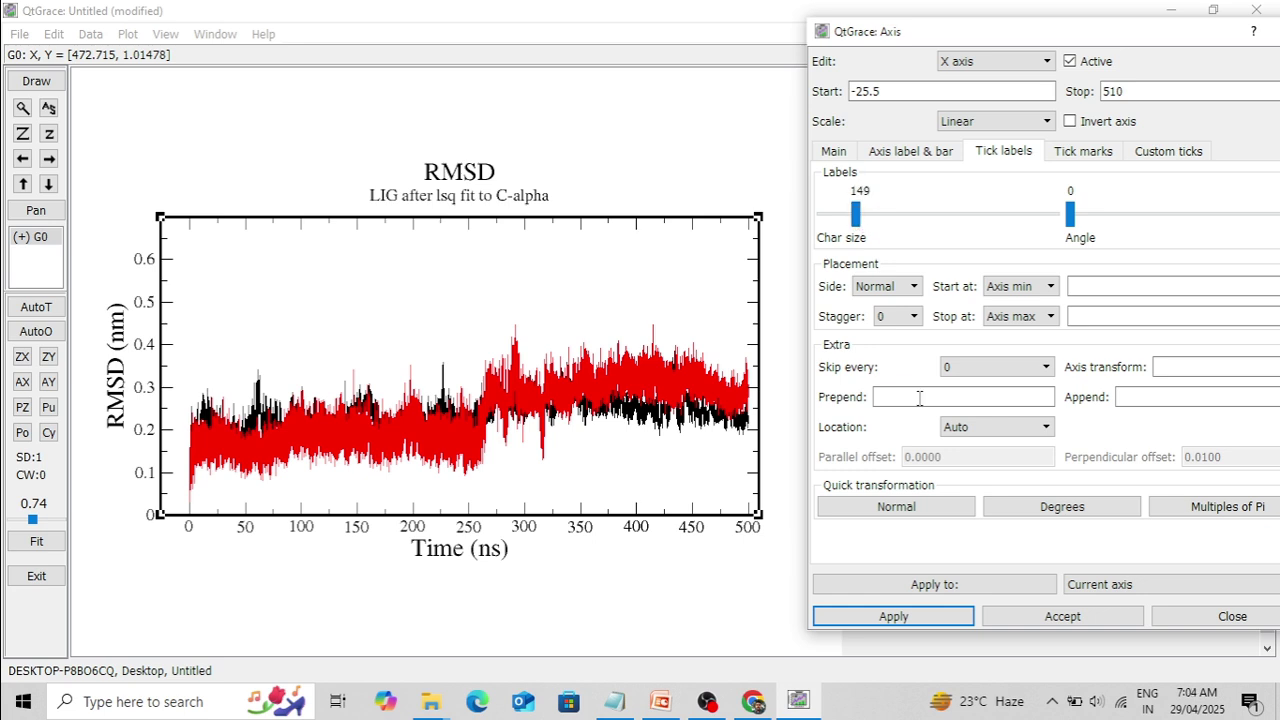
pyautogui.click(912, 617)
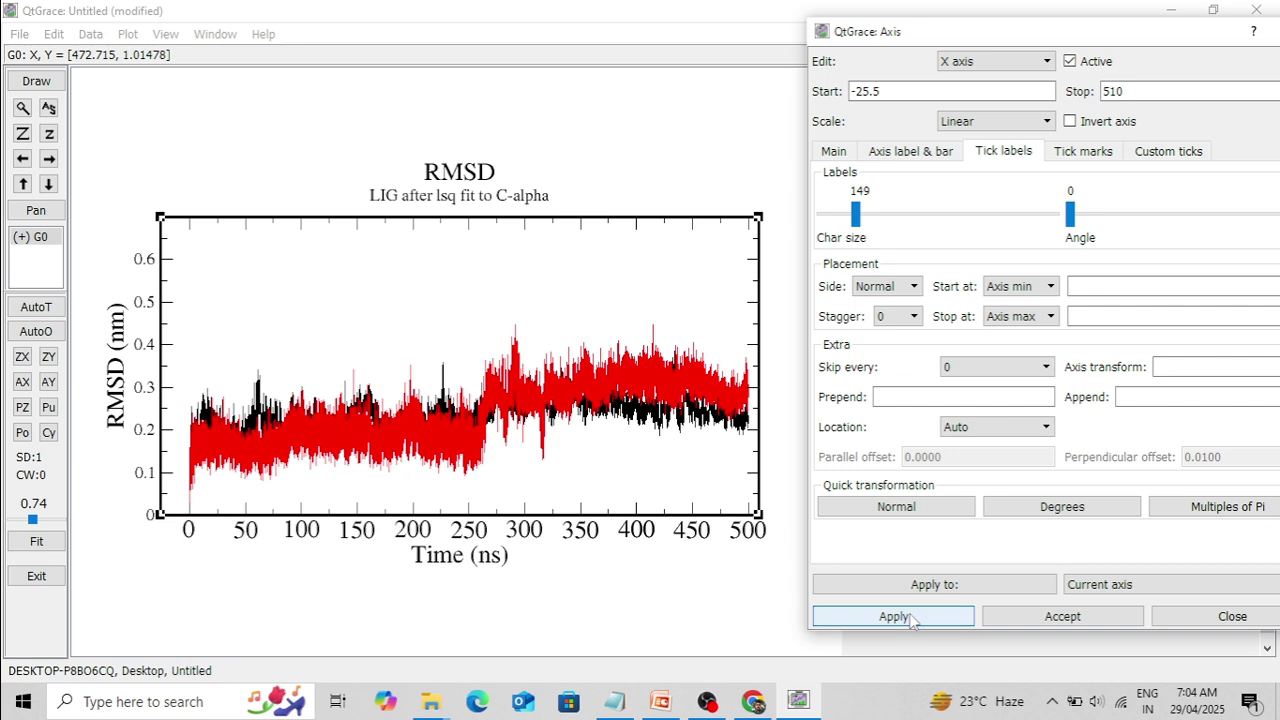
pyautogui.moveTo(856, 214); pyautogui.dragTo(850, 219)
pyautogui.click(926, 617)
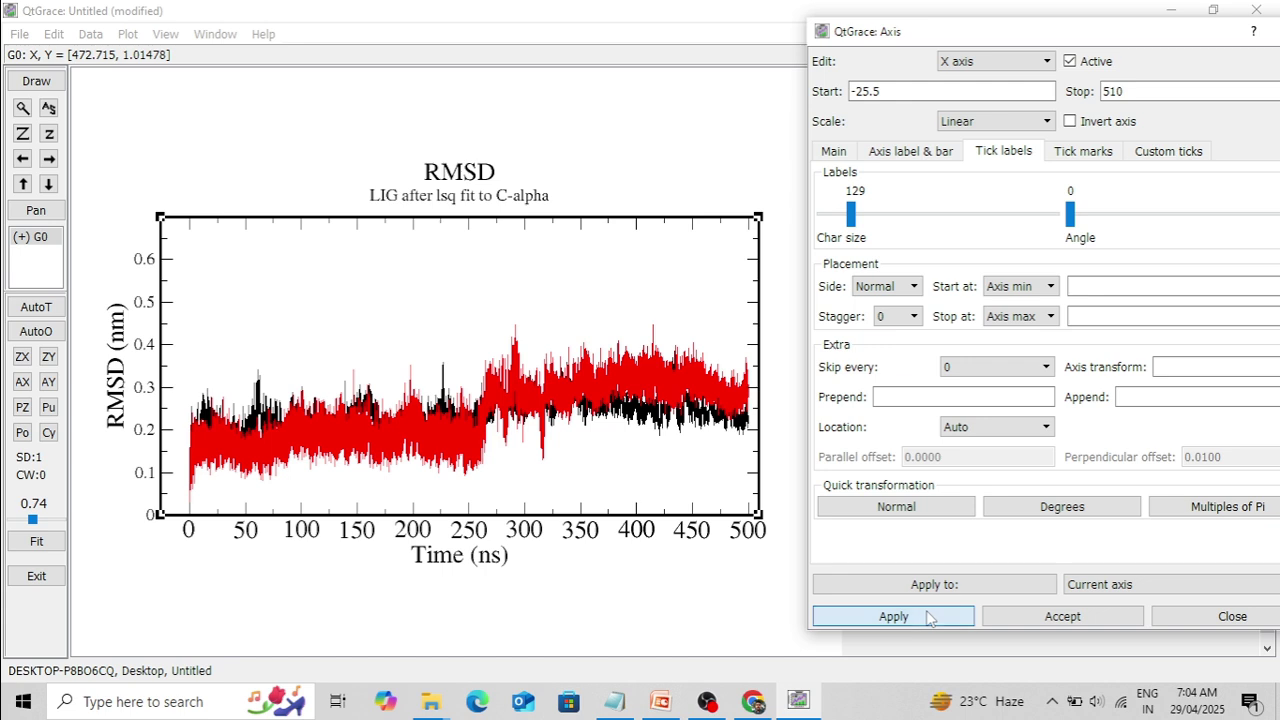
# Set the character size of the Y axis tick labels to 129 and apply it.
pyautogui.click(963, 64)
pyautogui.click(956, 94)
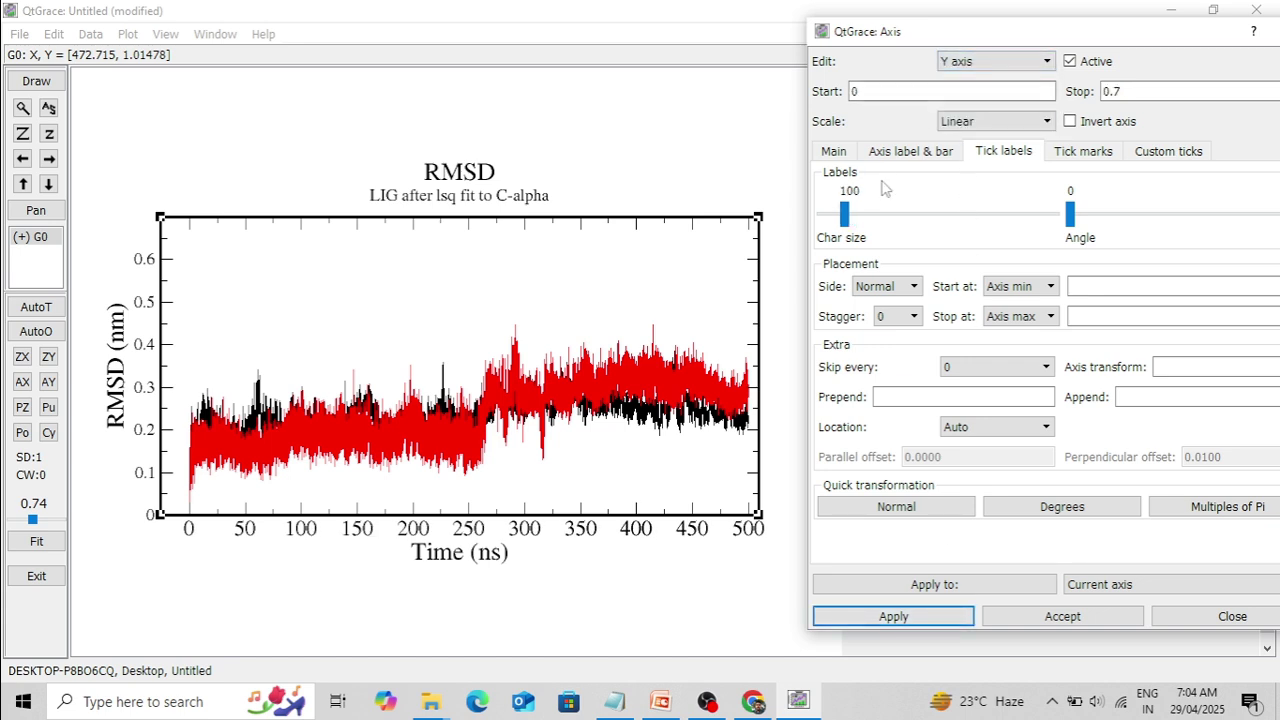
pyautogui.moveTo(848, 216); pyautogui.dragTo(853, 218)
pyautogui.click(893, 616)
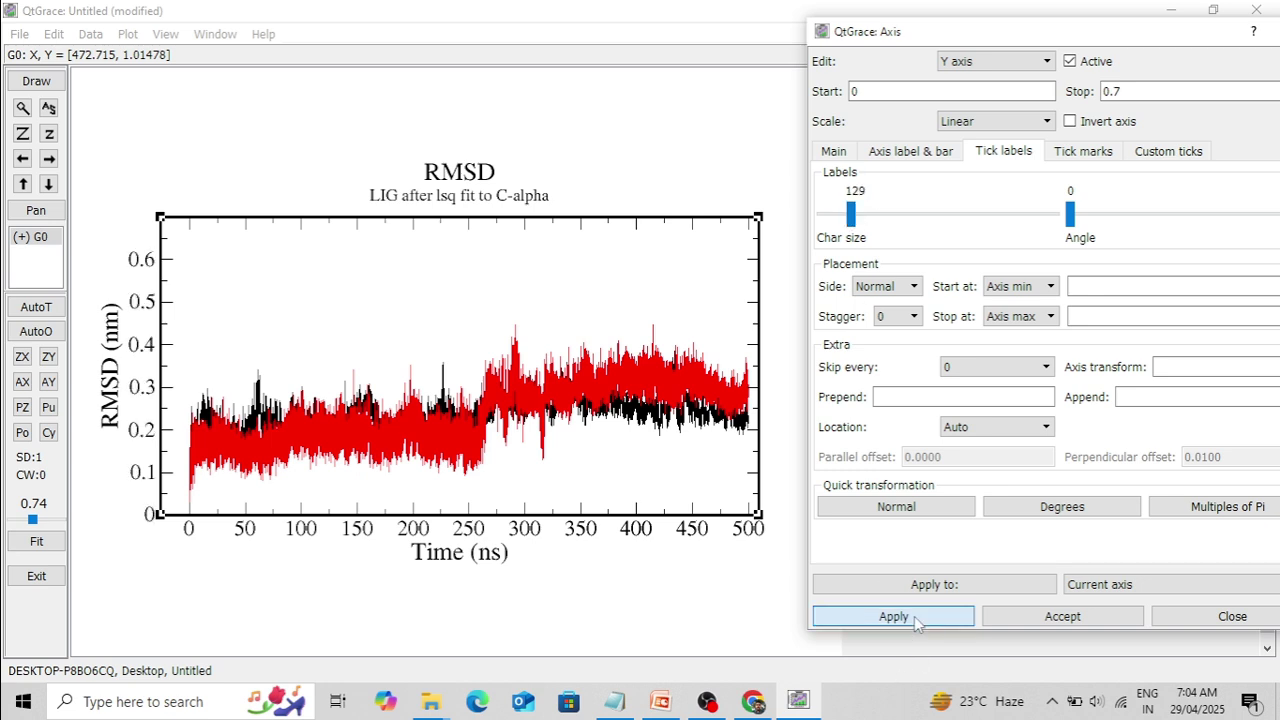
# Make the Y axis tick marks point Out and apply the change.
pyautogui.moveTo(1086, 47); pyautogui.dragTo(1055, 32)
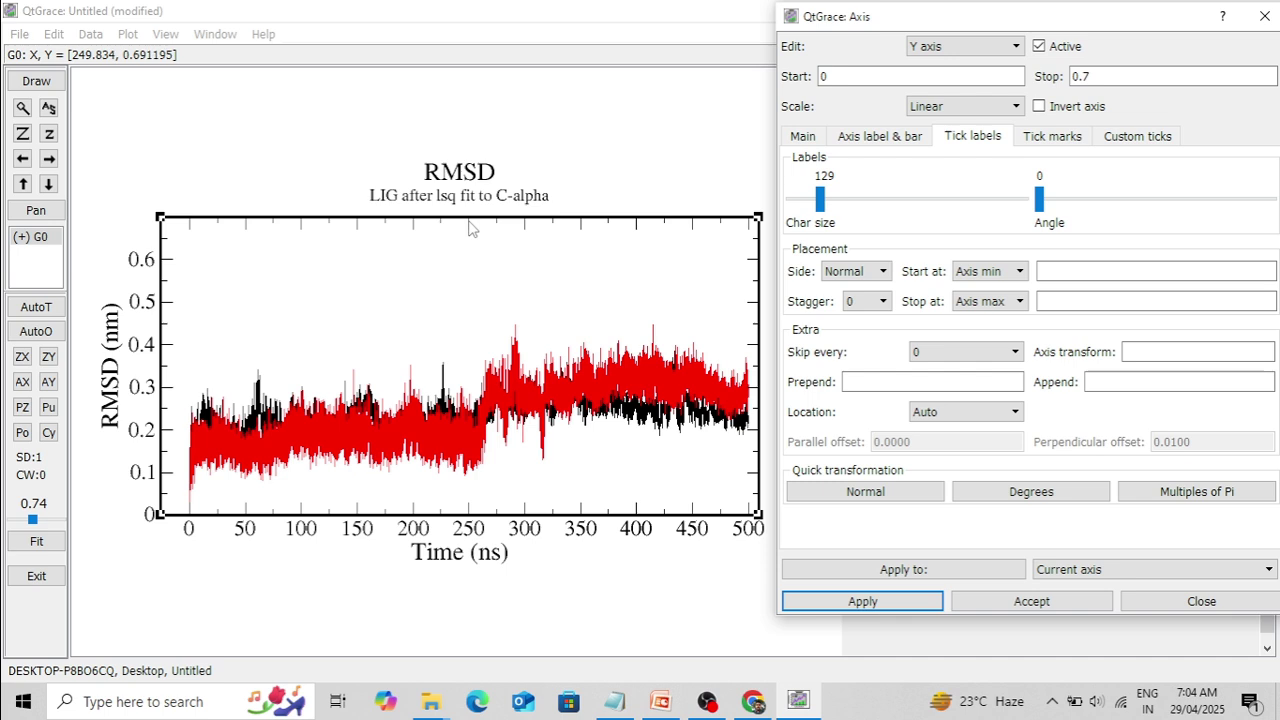
pyautogui.click(1052, 138)
pyautogui.click(962, 180)
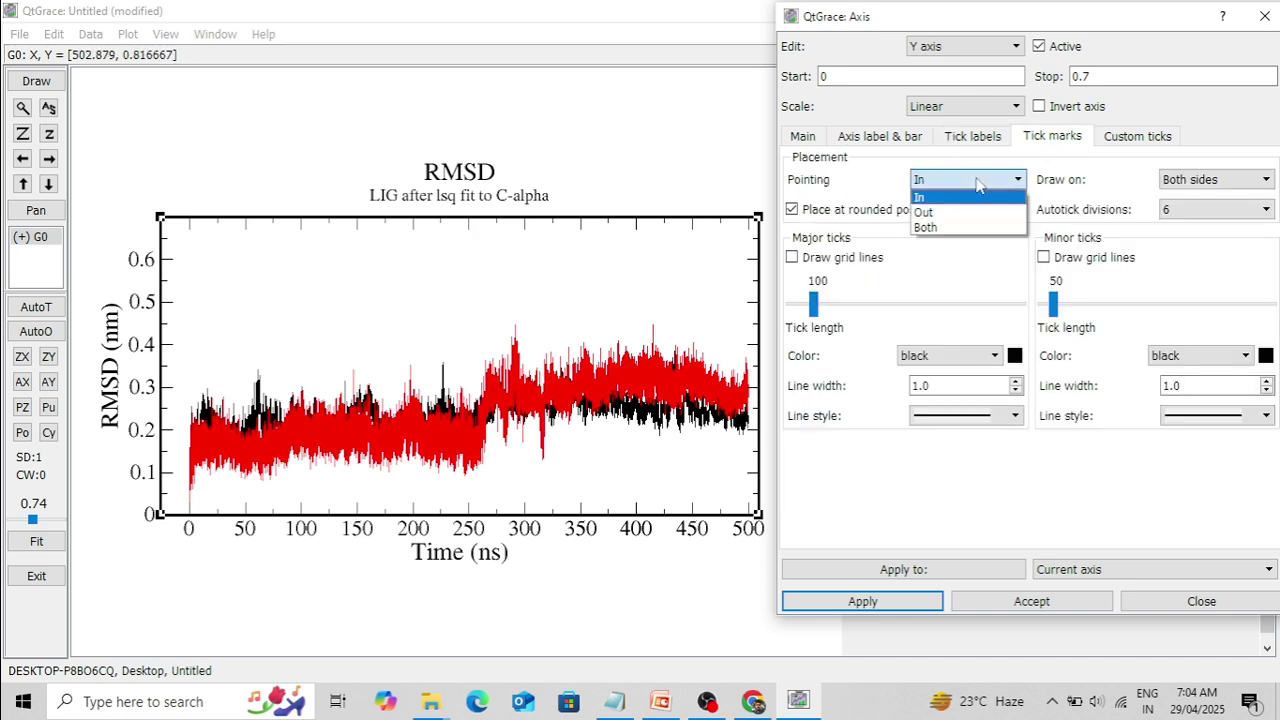
pyautogui.click(963, 213)
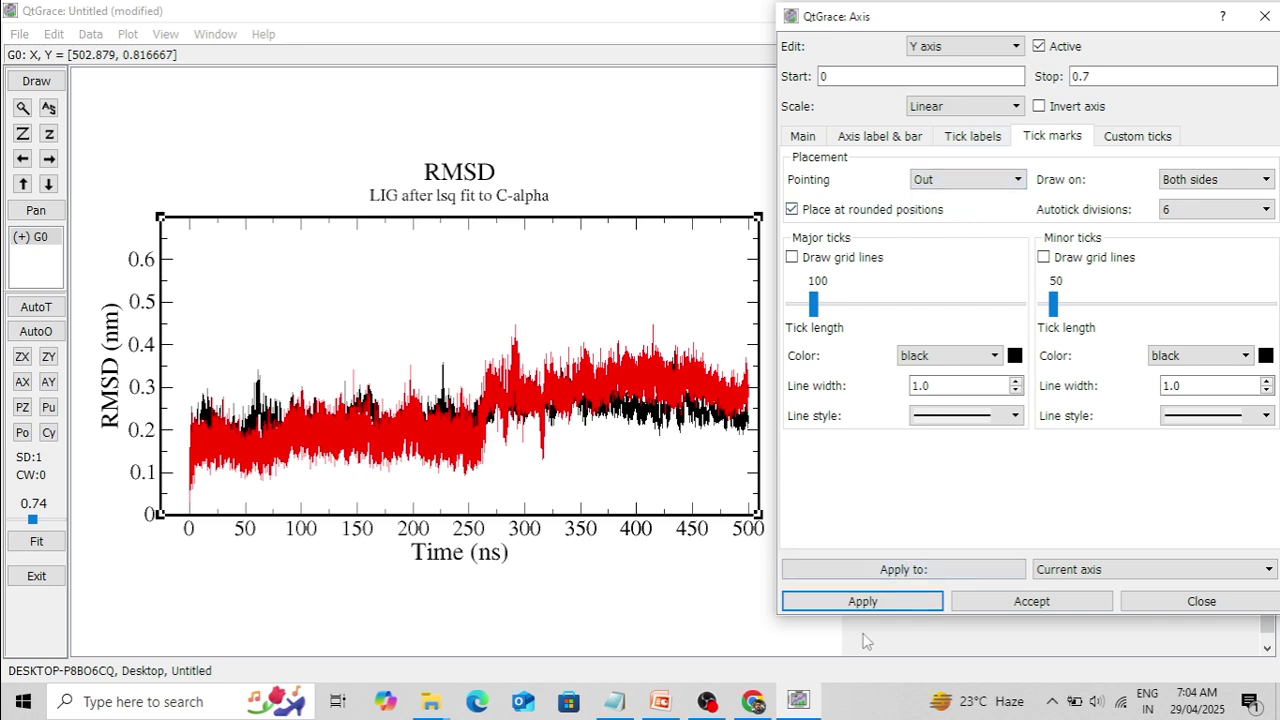
pyautogui.click(862, 601)
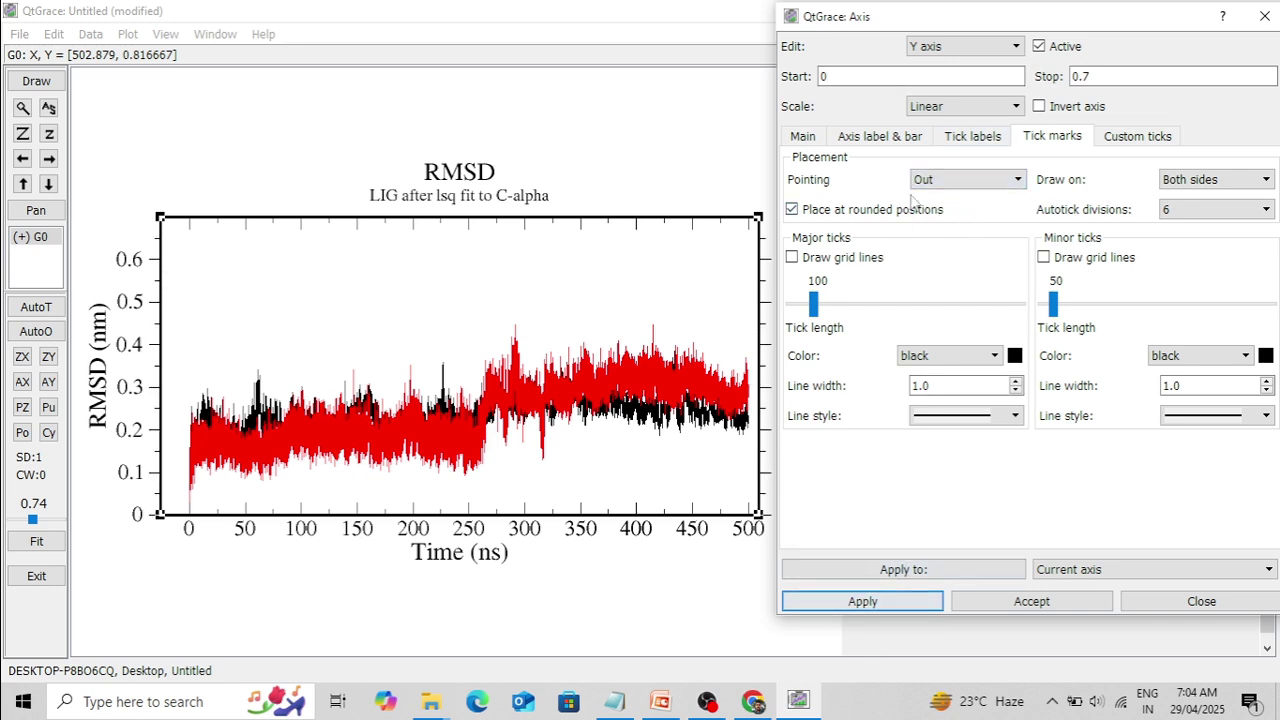
# Switch to the X axis, make its tick marks point Out and apply the change.
pyautogui.click(945, 45)
pyautogui.click(952, 68)
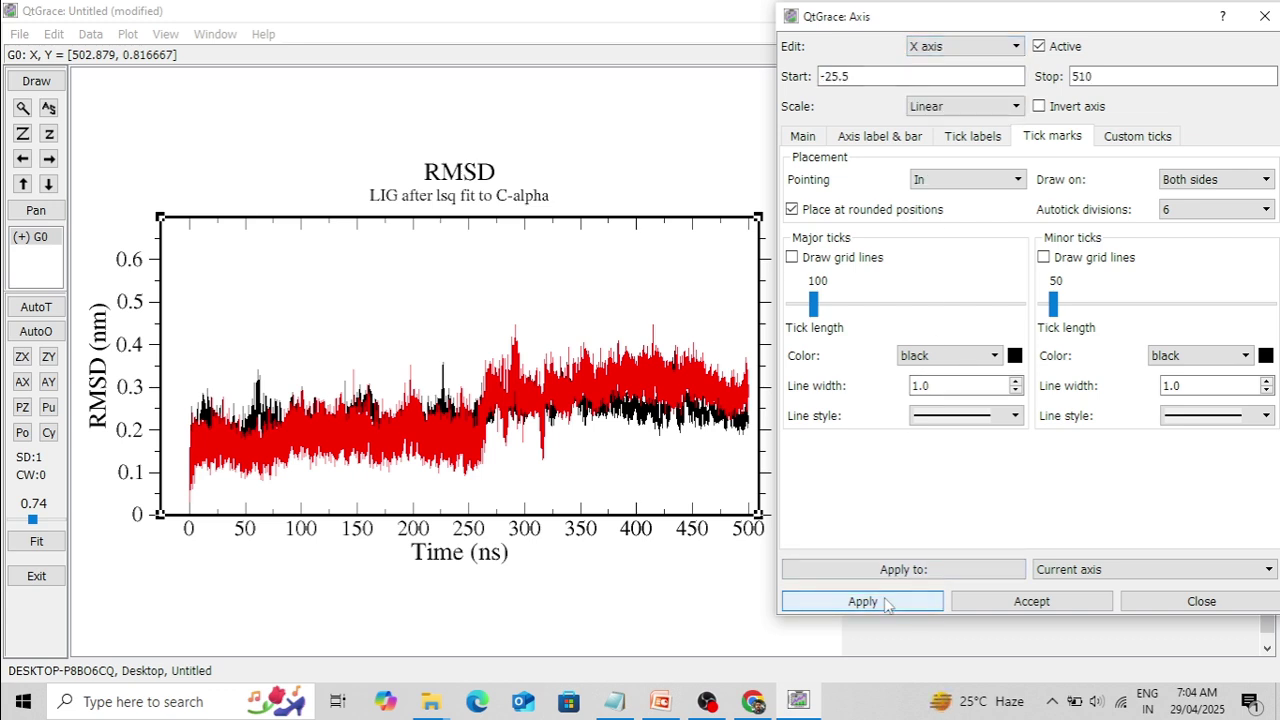
pyautogui.click(968, 179)
pyautogui.click(945, 208)
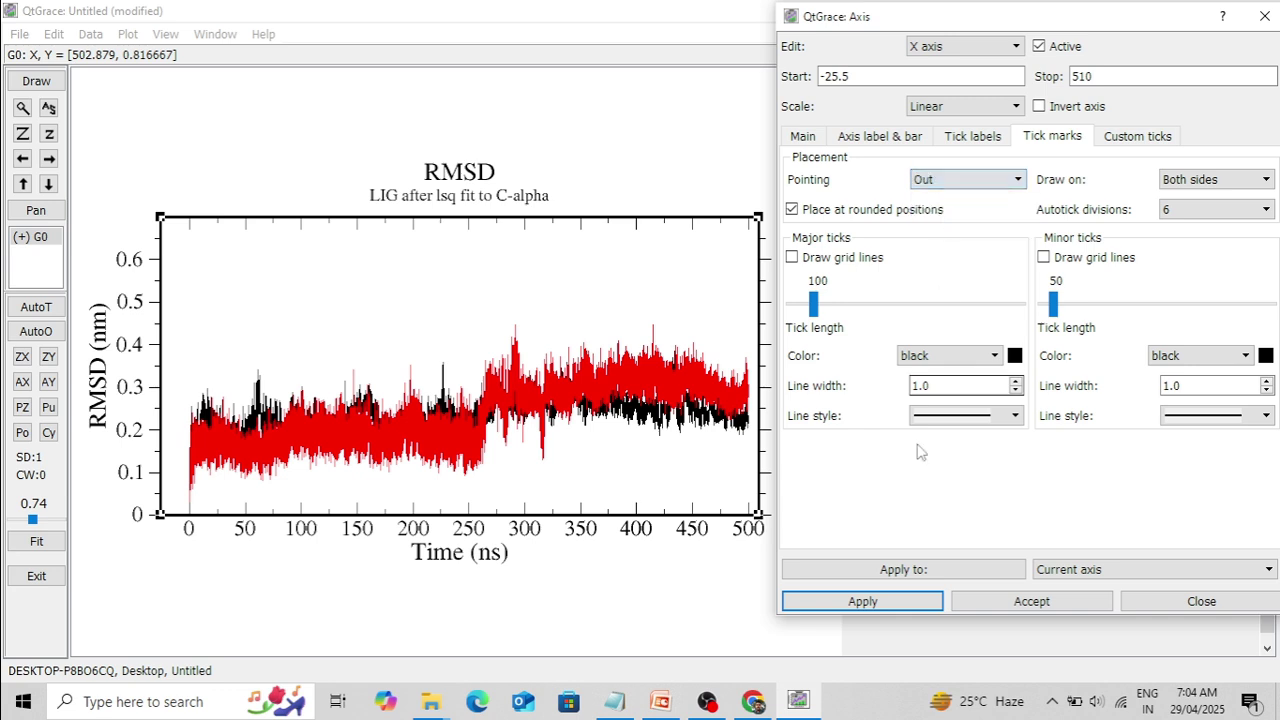
pyautogui.click(871, 606)
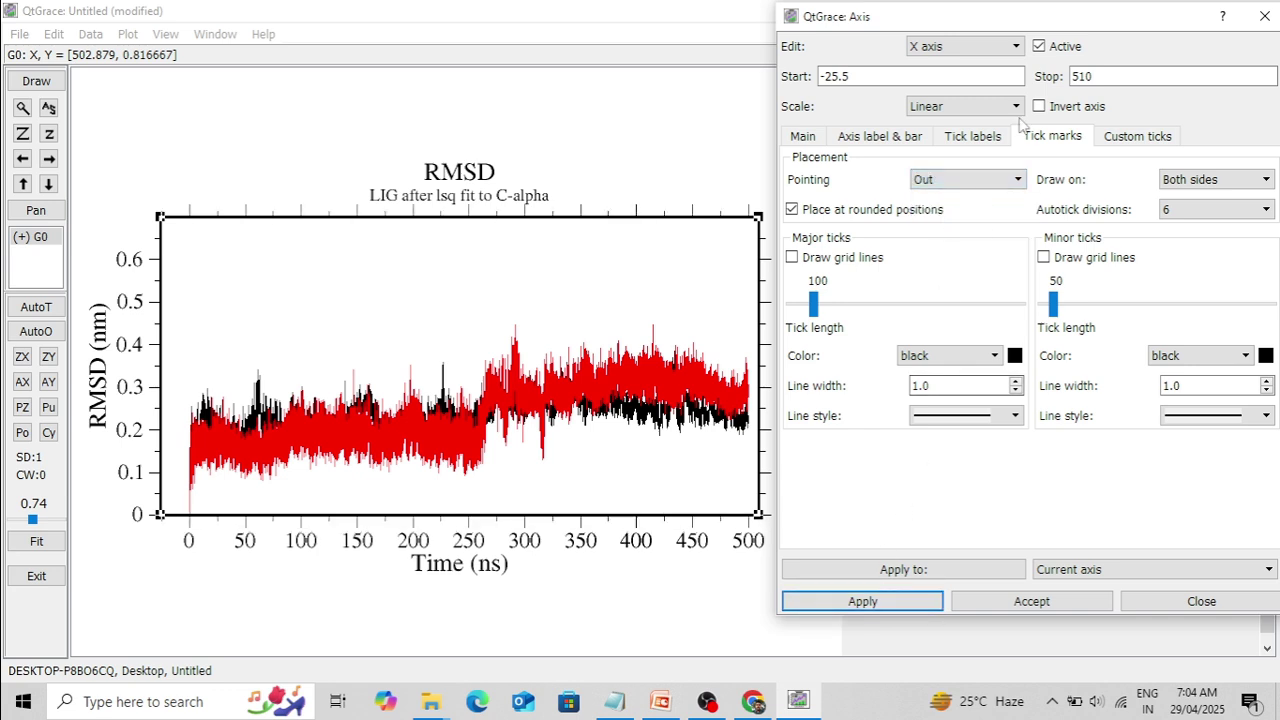
# Set the line width of the X axis major and minor ticks to 3.0 and apply it.
pyautogui.click(1015, 382)
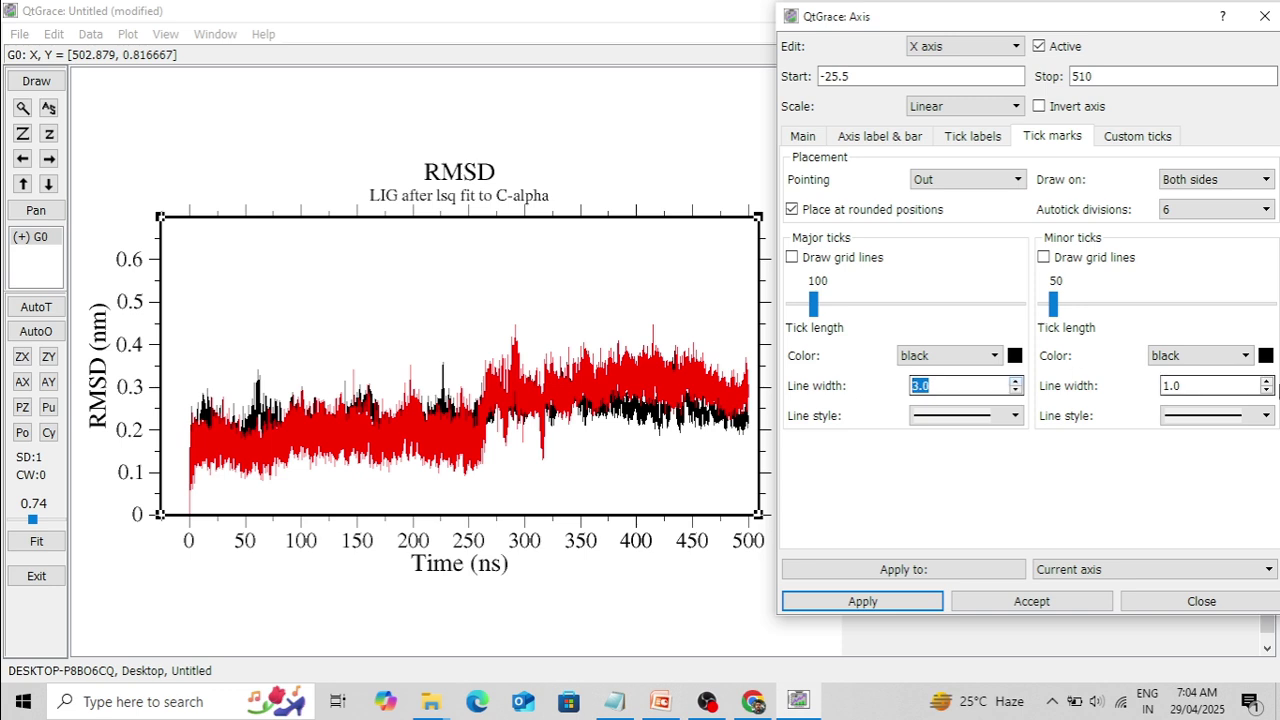
pyautogui.click(1267, 382)
pyautogui.click(1267, 382)
pyautogui.click(1267, 382)
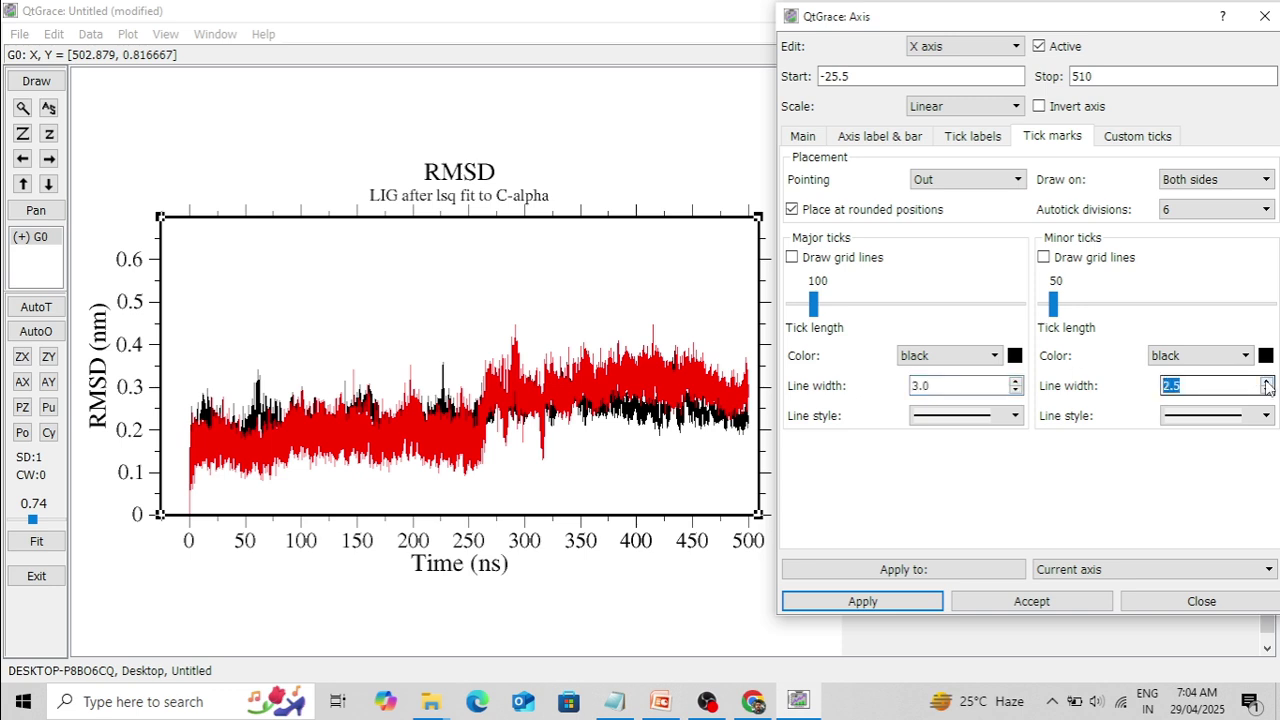
pyautogui.click(902, 605)
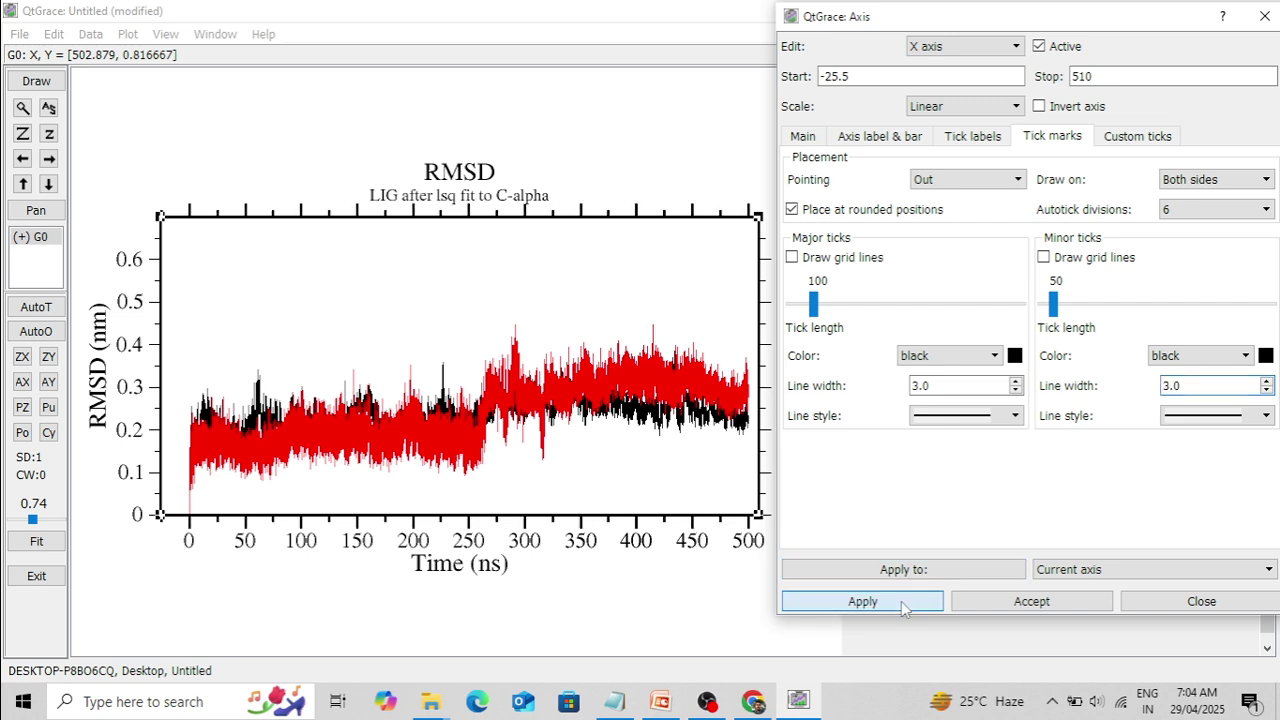
# Set the line width of the Y axis major and minor ticks to 3.0, apply it and accept the axis settings.
pyautogui.click(934, 46)
pyautogui.click(933, 62)
pyautogui.click(1016, 381)
pyautogui.click(1016, 381)
pyautogui.click(1266, 381)
pyautogui.click(1266, 381)
pyautogui.click(1266, 381)
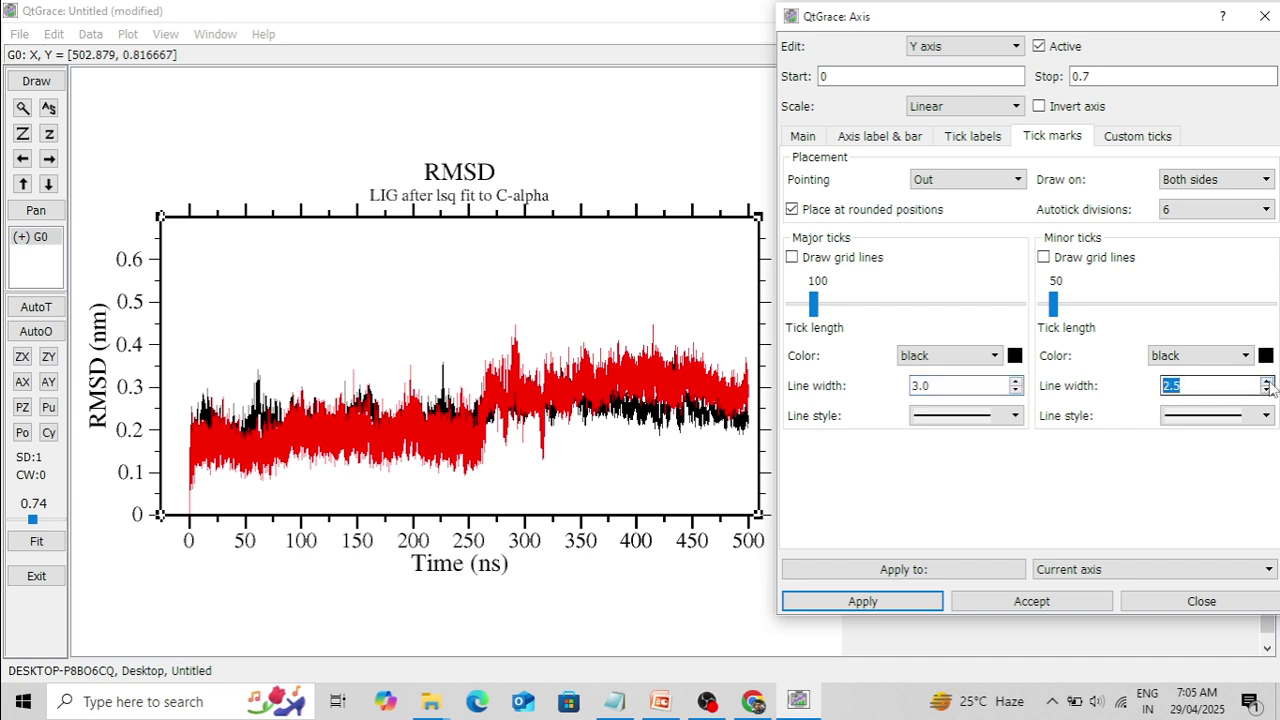
pyautogui.click(891, 601)
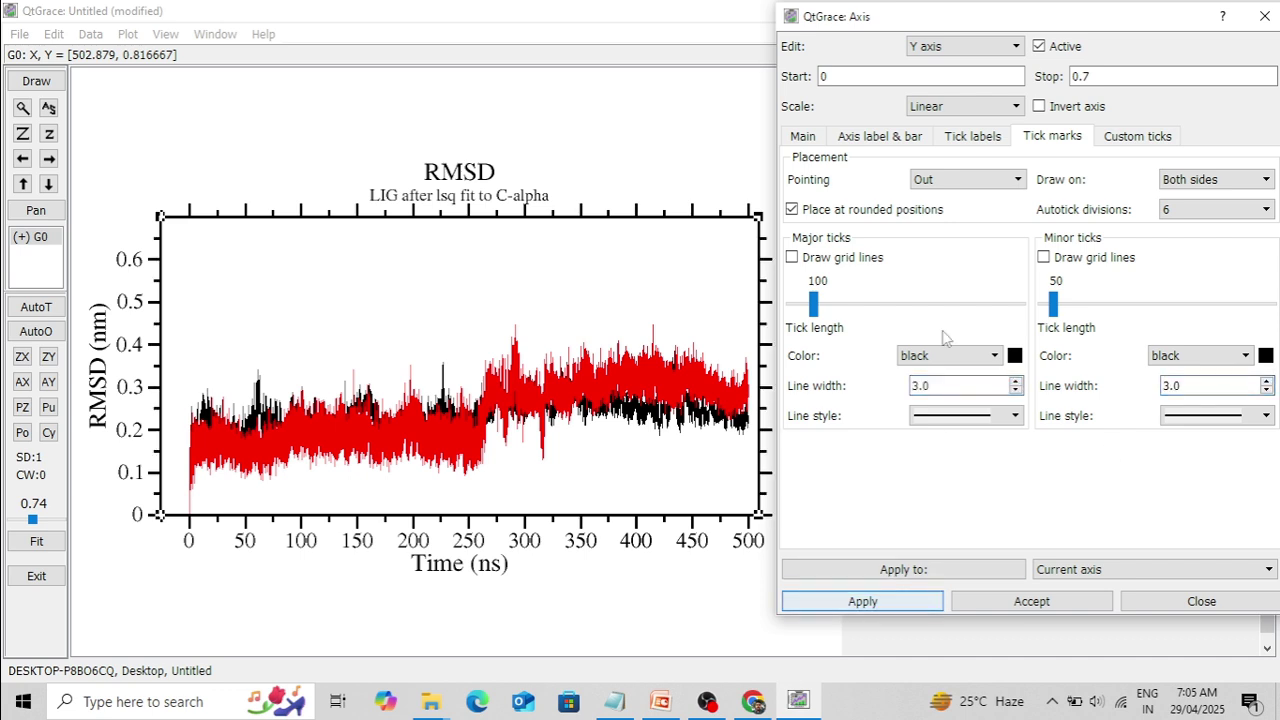
pyautogui.moveTo(998, 23); pyautogui.dragTo(968, 22)
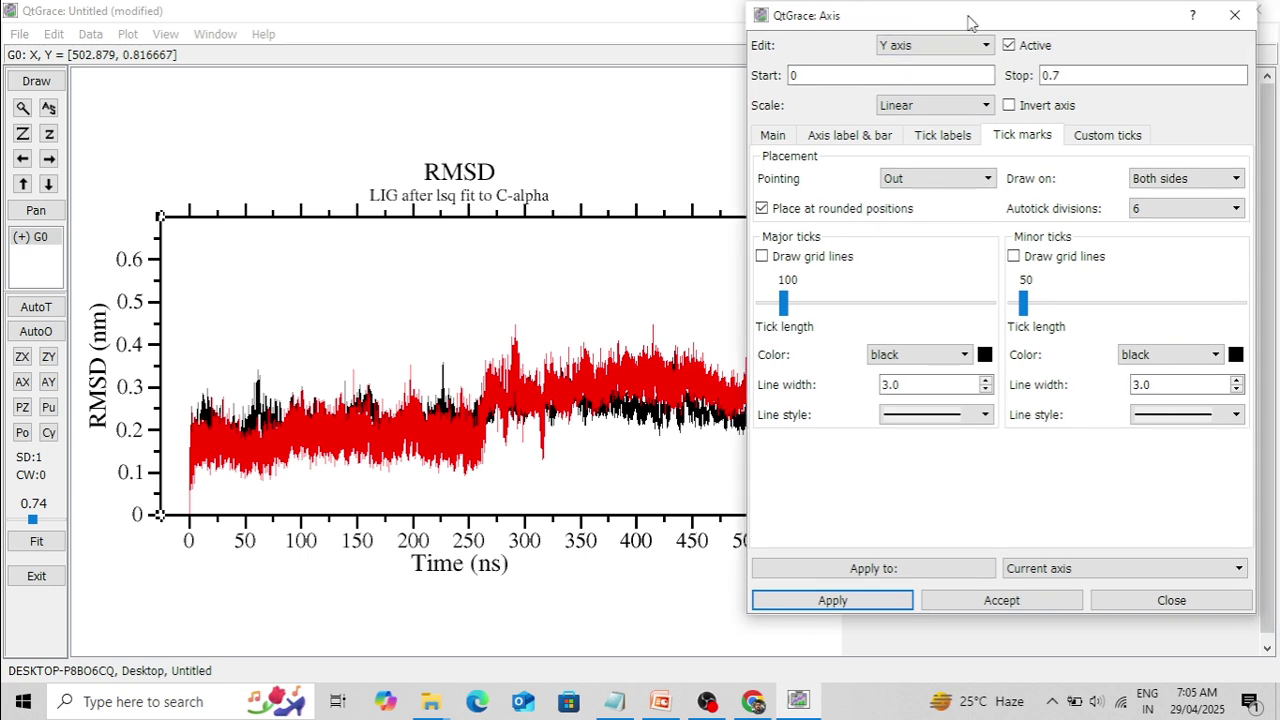
pyautogui.click(866, 604)
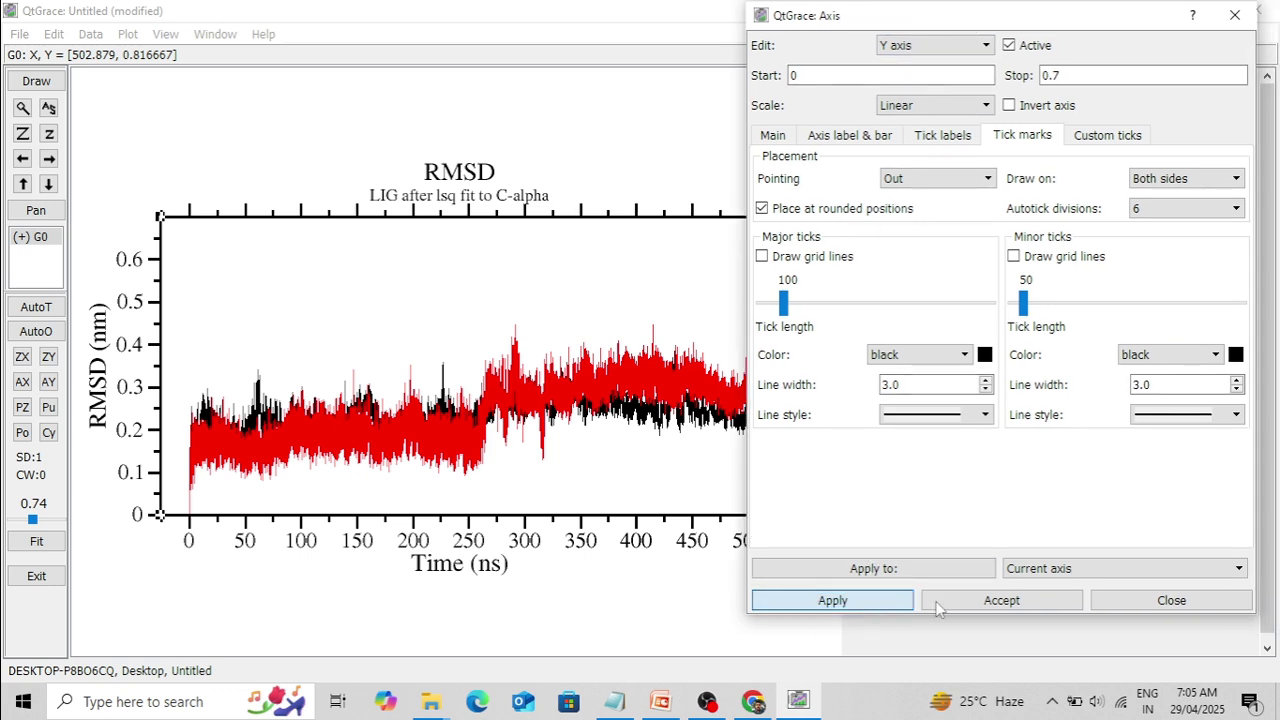
pyautogui.click(1000, 600)
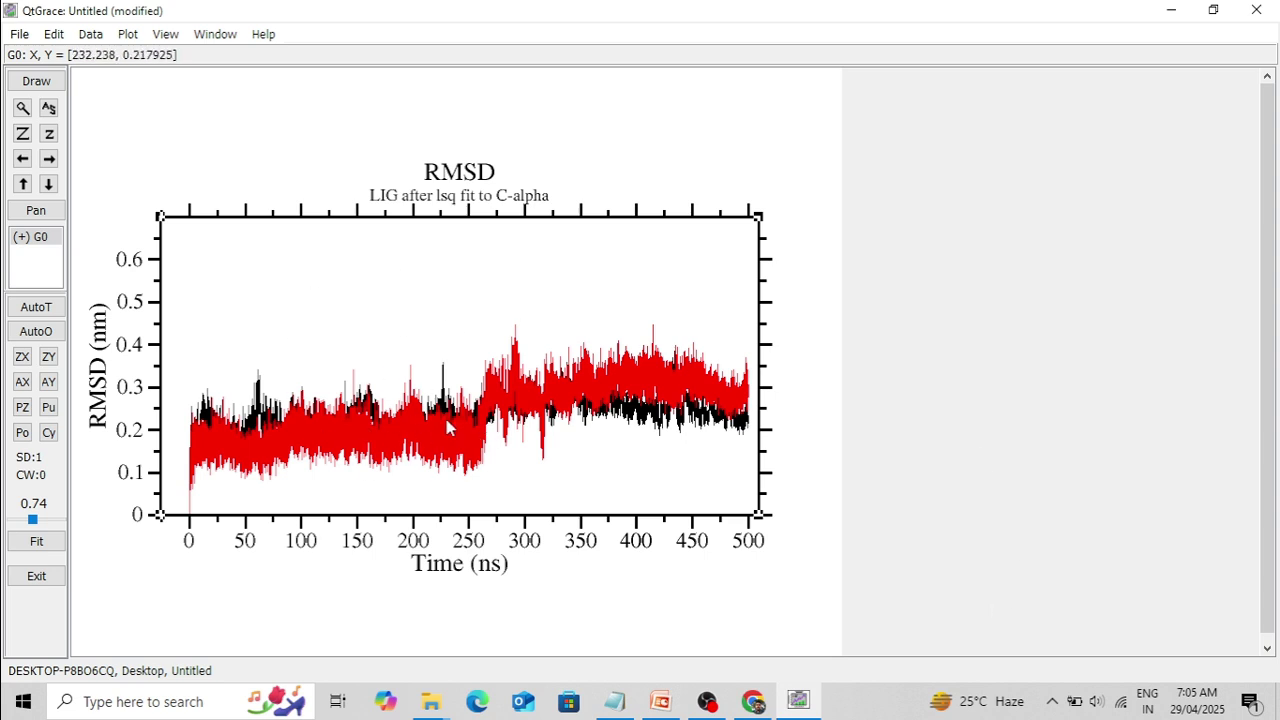
# In the set appearance settings, change the line color of data set G0.S0 to blue and apply it.
pyautogui.click(129, 34)
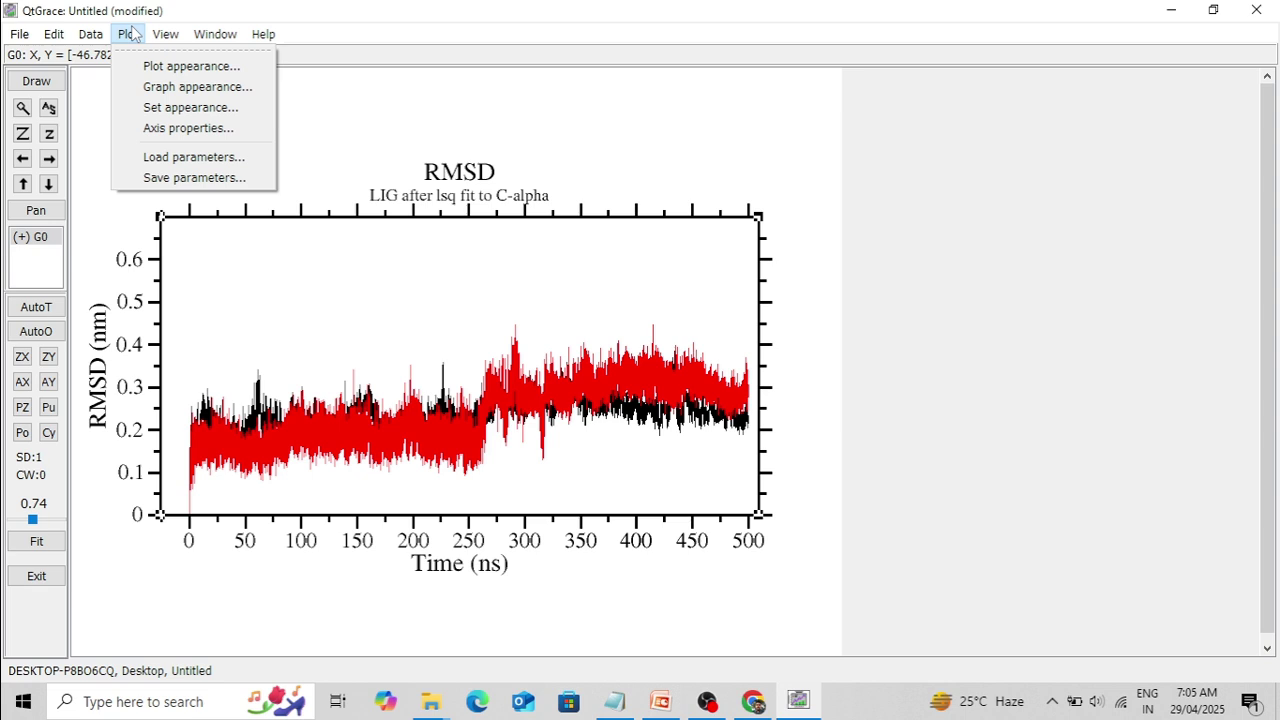
pyautogui.click(178, 107)
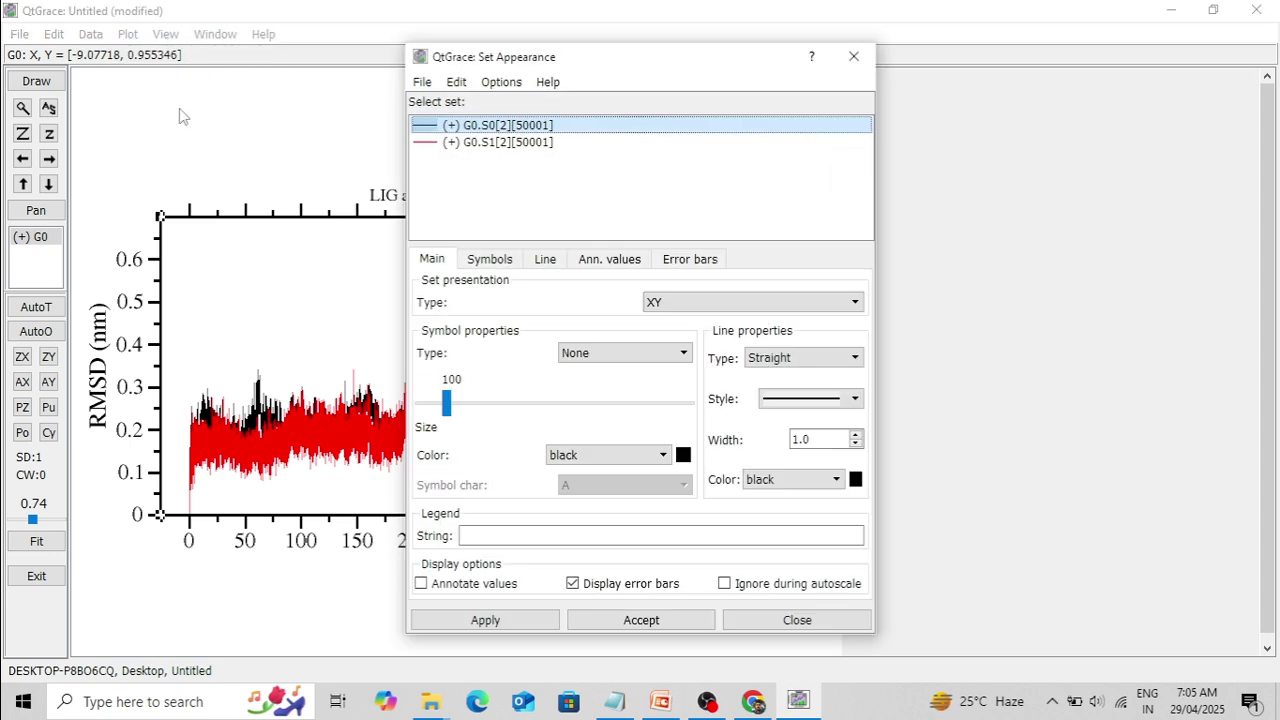
pyautogui.moveTo(680, 67); pyautogui.dragTo(1086, 55)
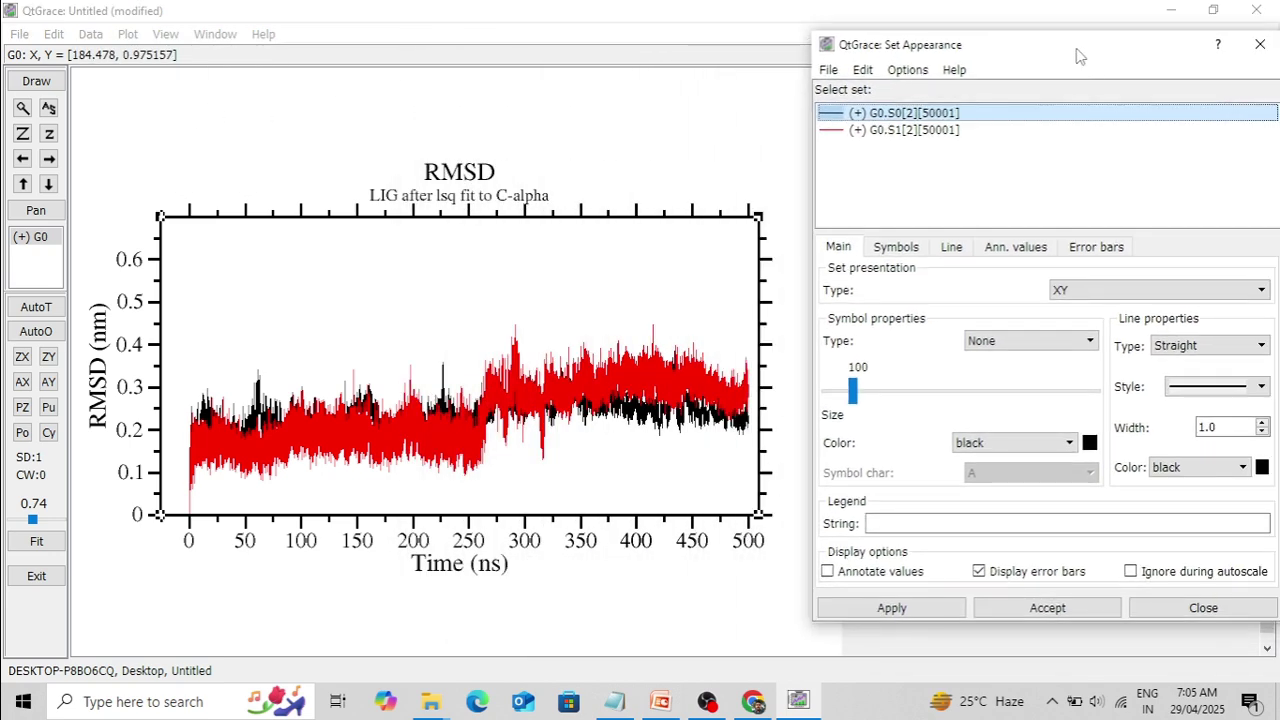
pyautogui.click(873, 131)
pyautogui.click(884, 112)
pyautogui.moveTo(995, 63); pyautogui.dragTo(941, 63)
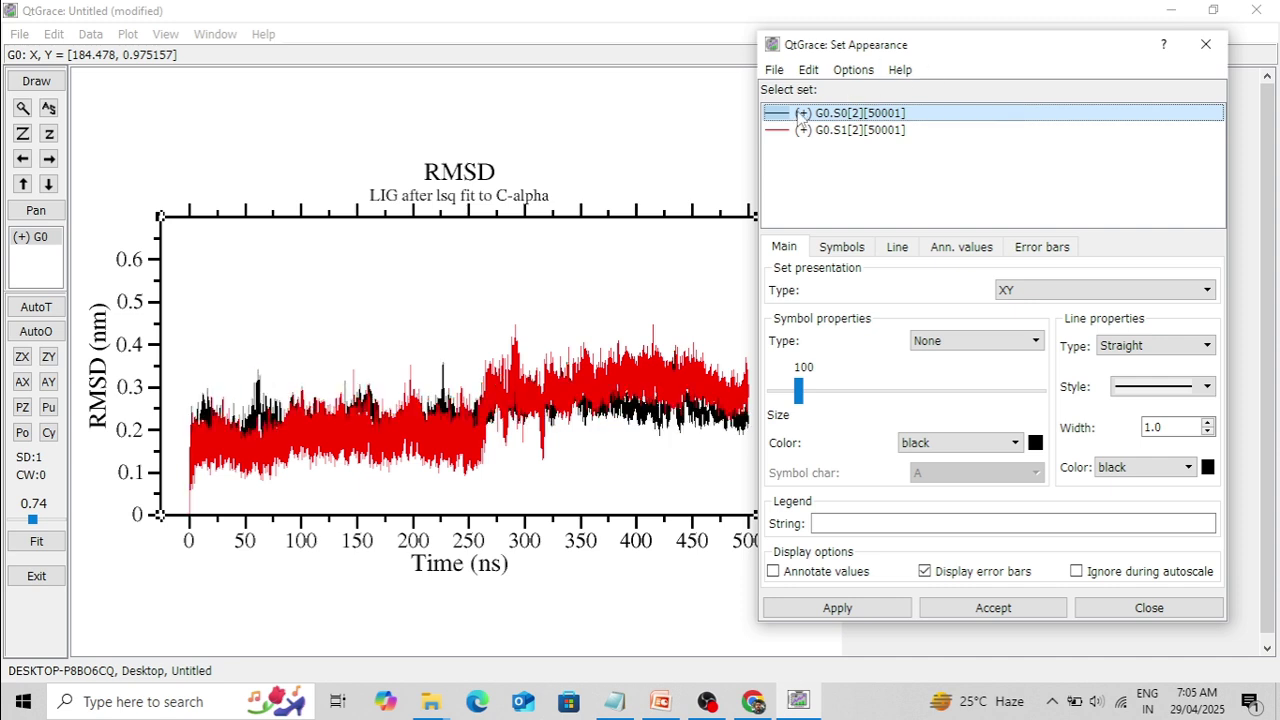
pyautogui.click(1163, 467)
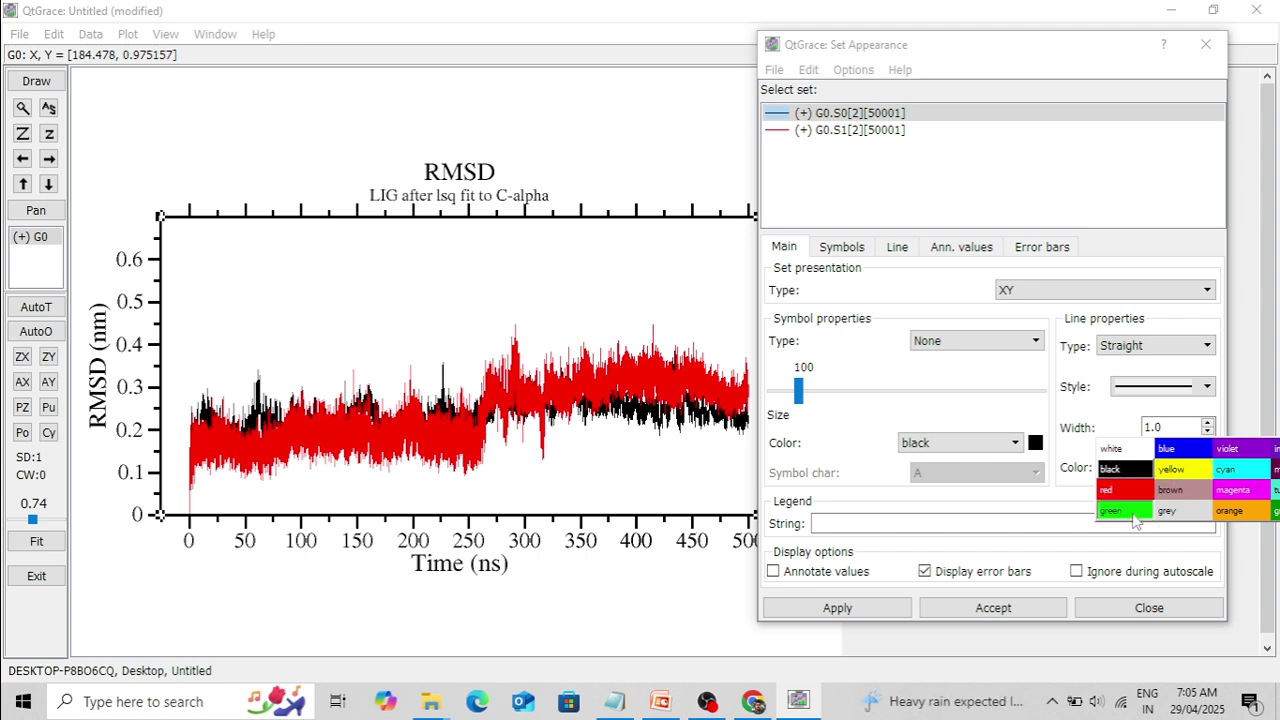
pyautogui.click(1180, 455)
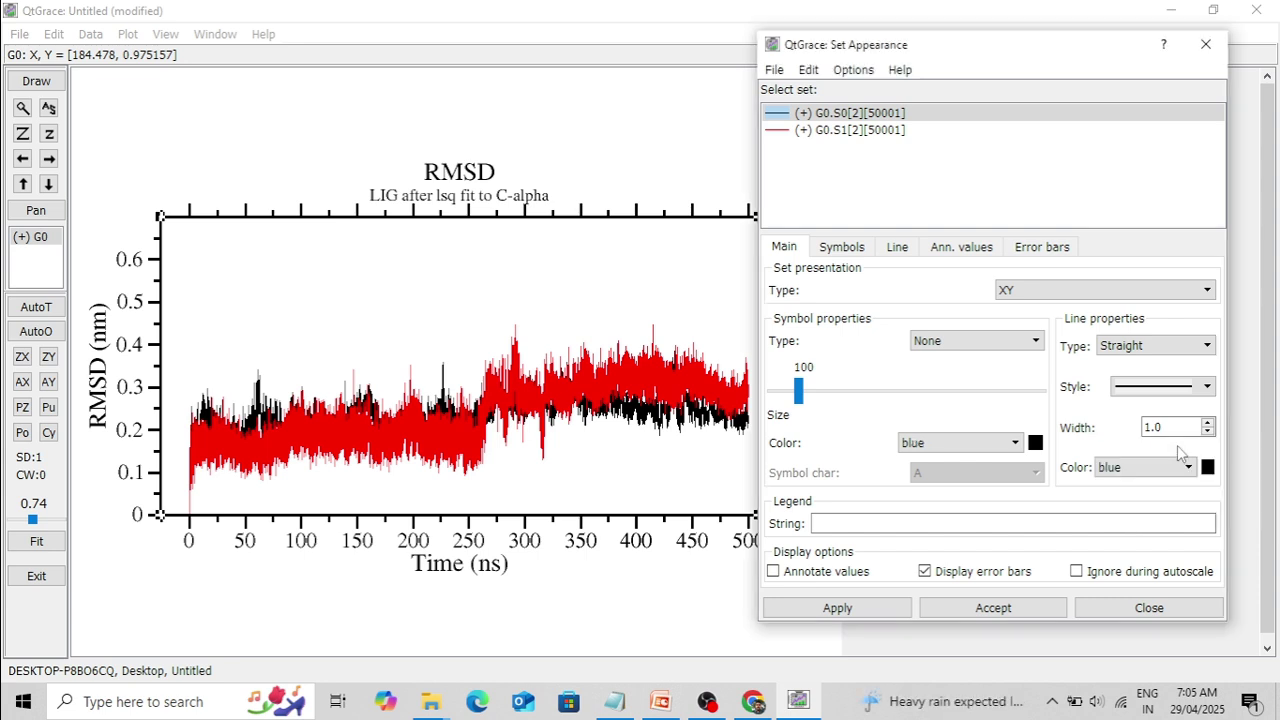
pyautogui.click(880, 608)
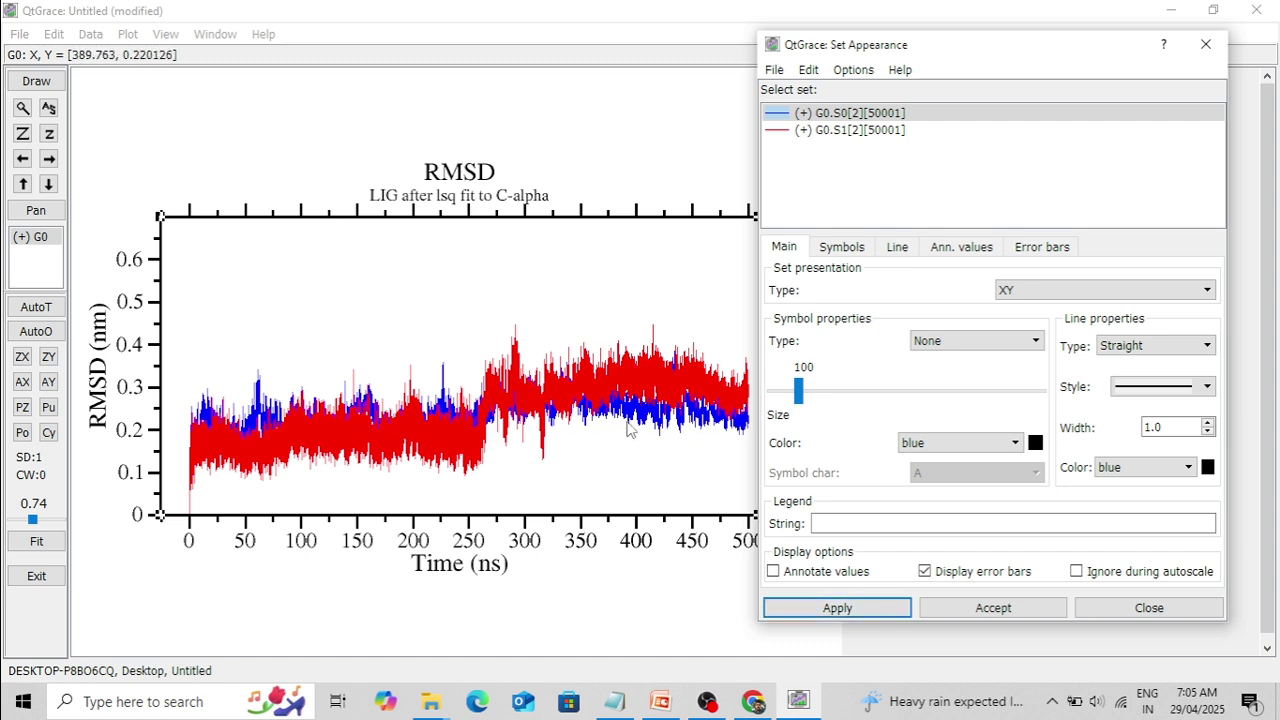
# Change the line color of data set G0.S1 to green4 and apply it.
pyautogui.click(806, 131)
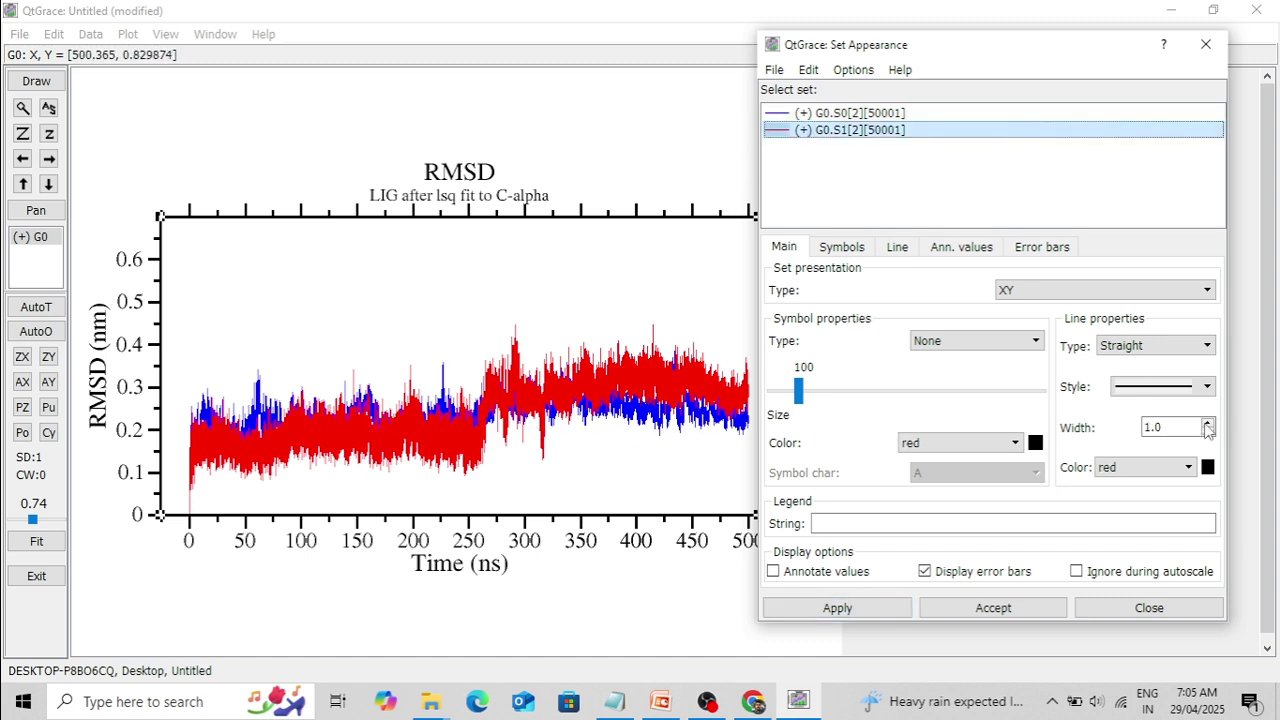
pyautogui.click(1172, 476)
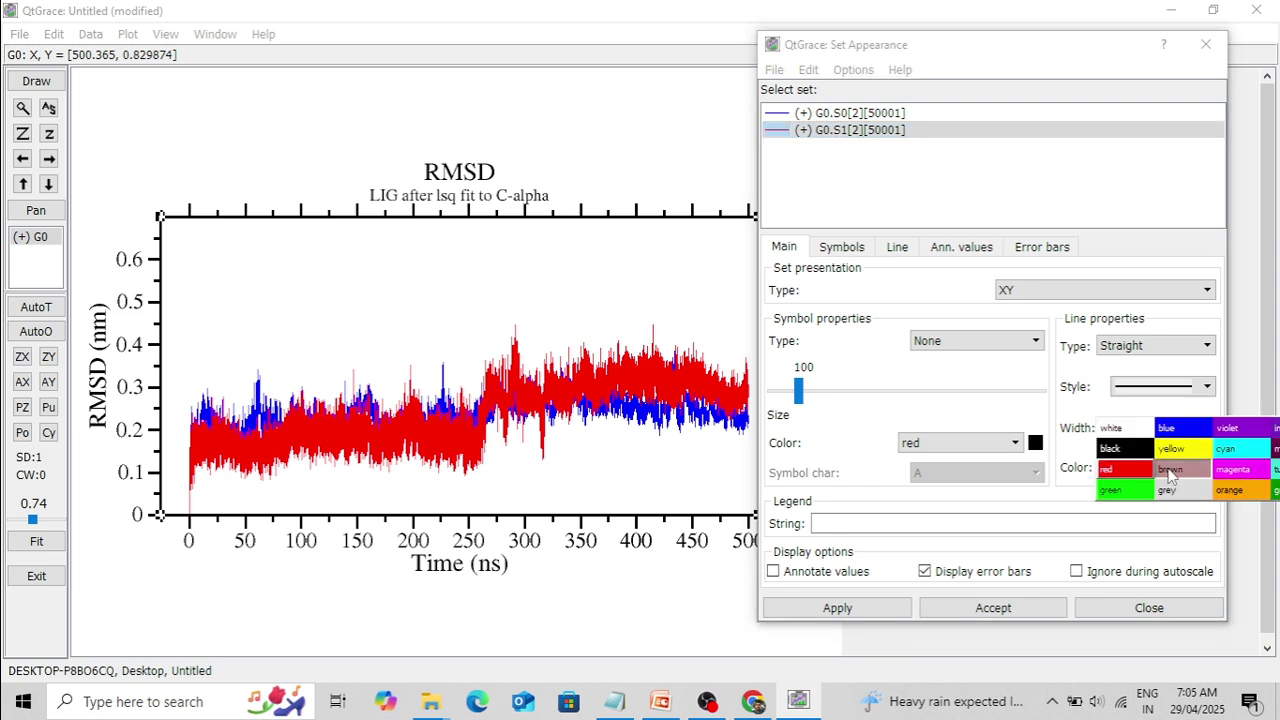
pyautogui.click(1276, 492)
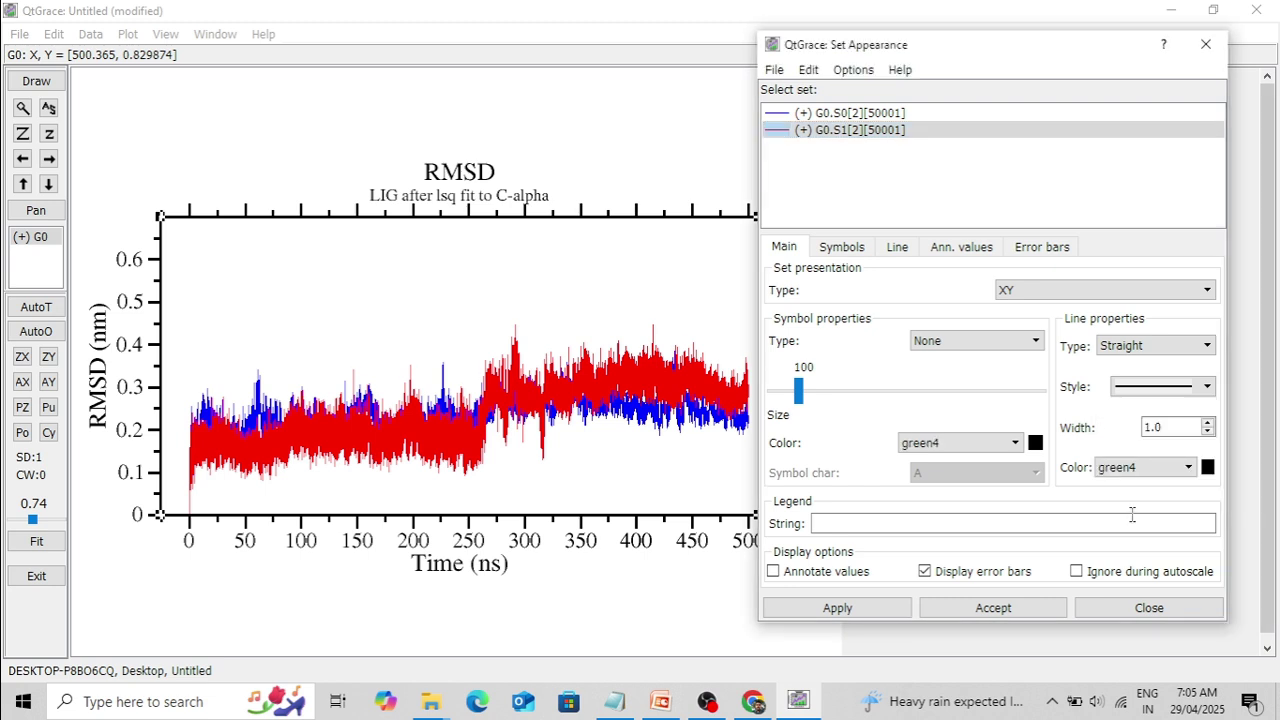
pyautogui.click(875, 610)
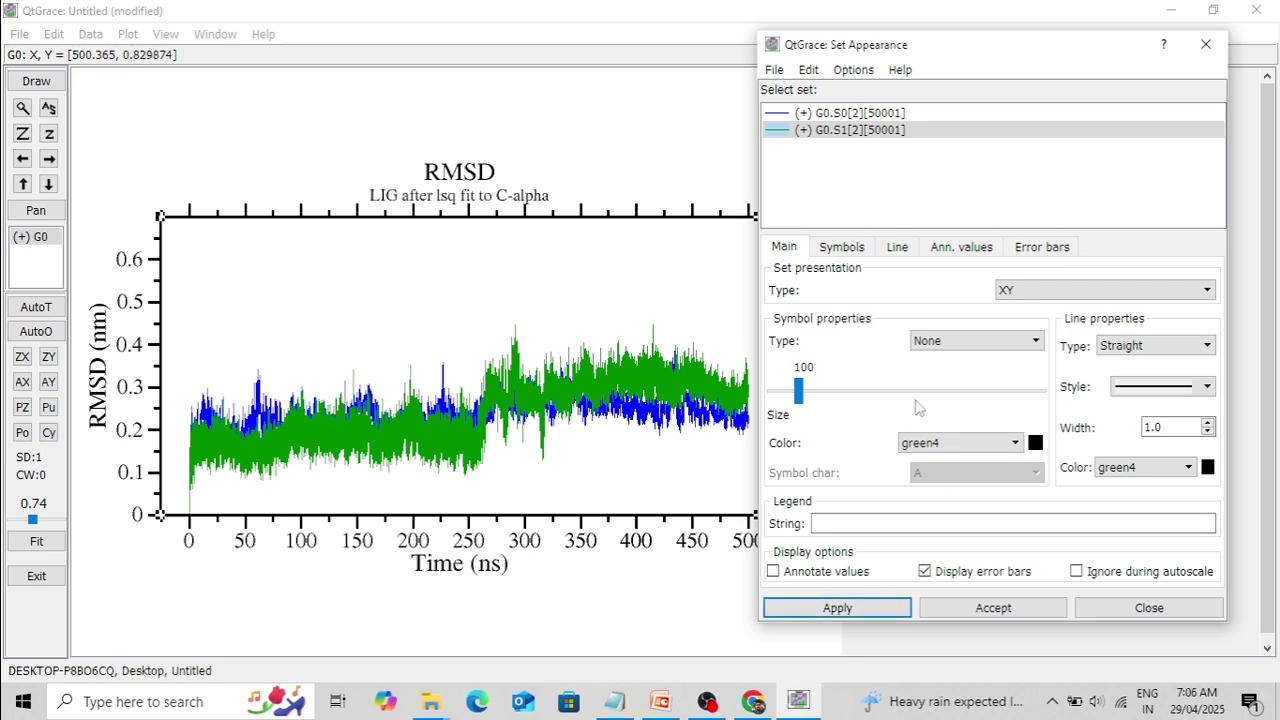
# Set the line width of data set G0.S1 to 3.0 and apply it.
pyautogui.click(1208, 423)
pyautogui.click(1208, 423)
pyautogui.click(1208, 423)
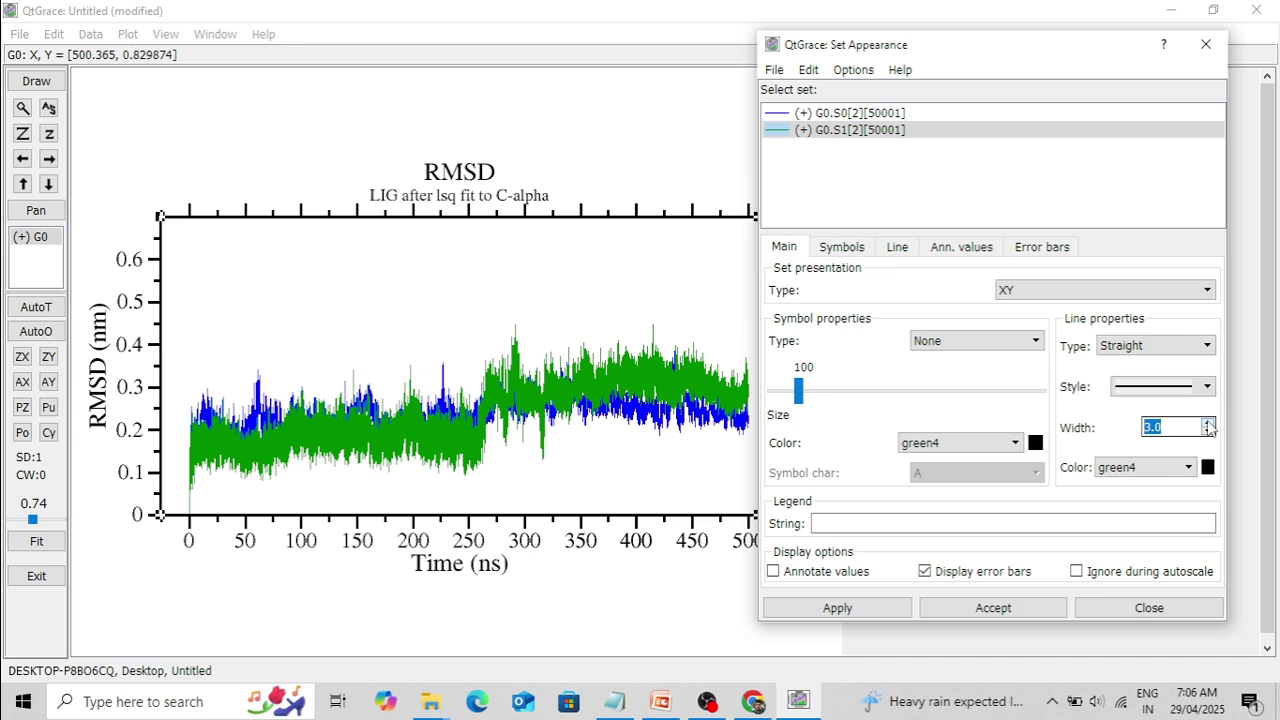
pyautogui.click(855, 610)
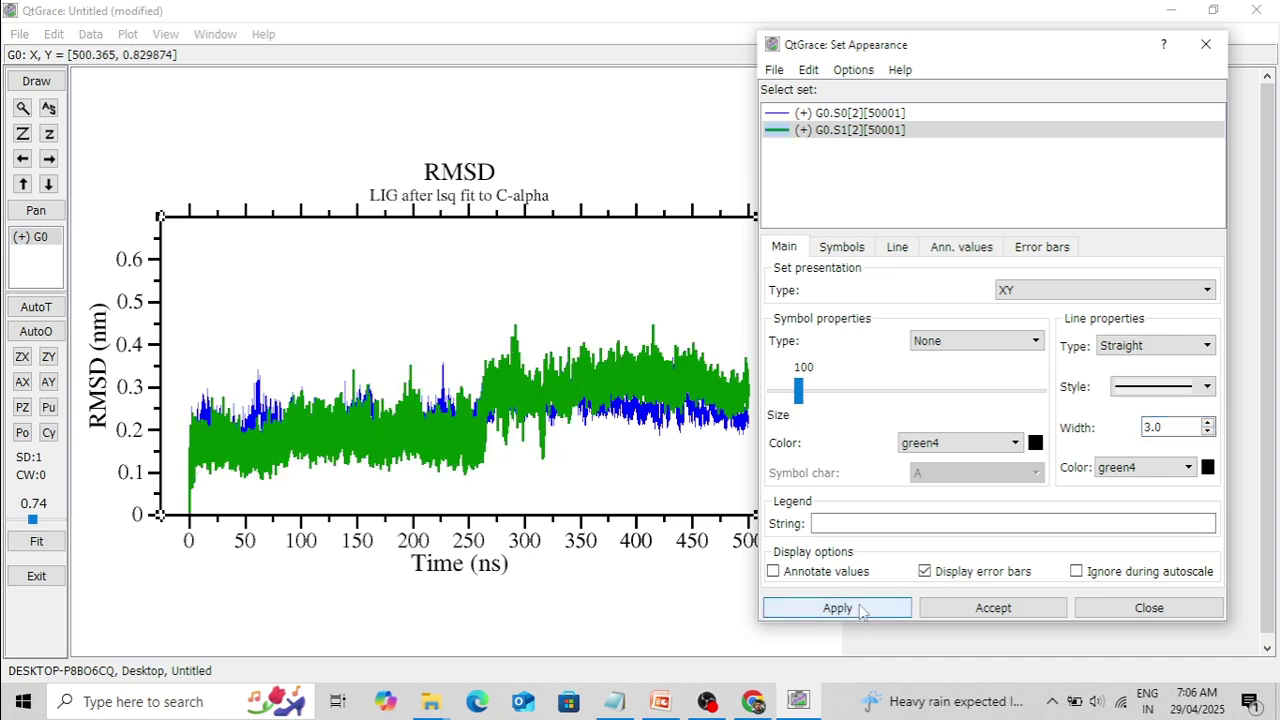
# Set the line width of data set G0.S0 to 3.0, apply it and accept the set appearance settings.
pyautogui.click(835, 113)
pyautogui.click(1208, 424)
pyautogui.click(1208, 424)
pyautogui.click(855, 609)
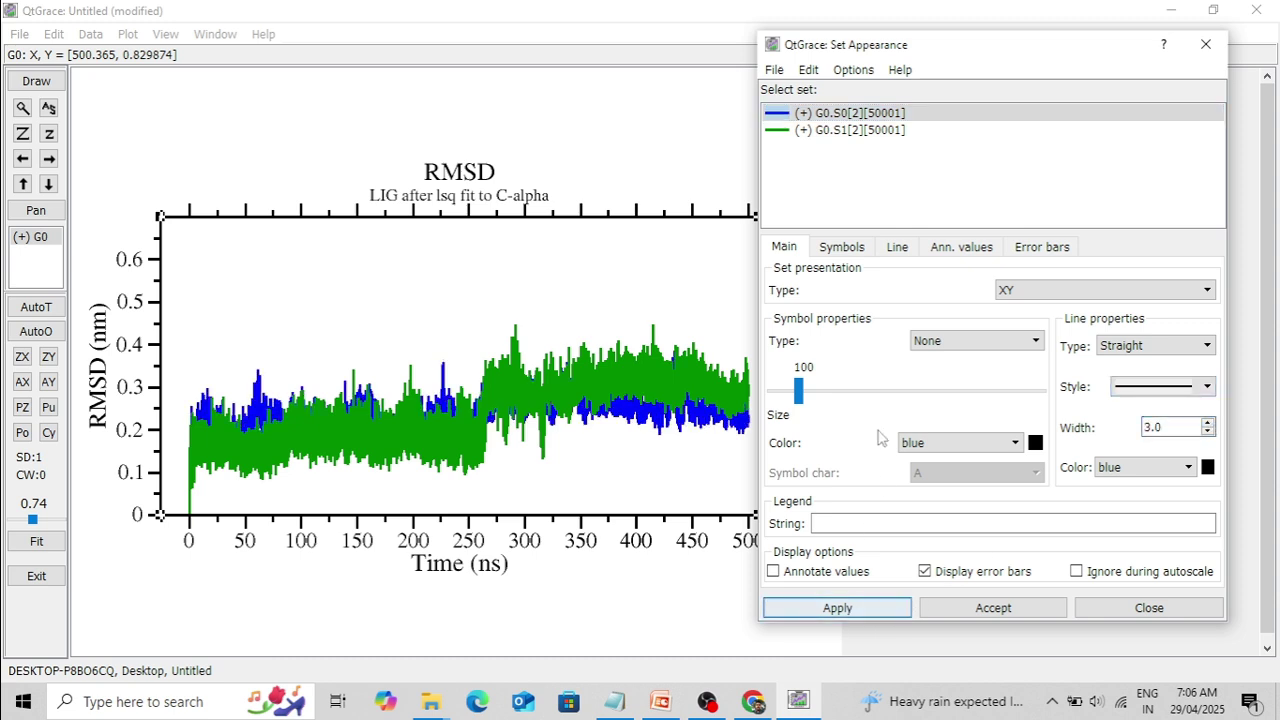
pyautogui.moveTo(940, 48); pyautogui.dragTo(900, 52)
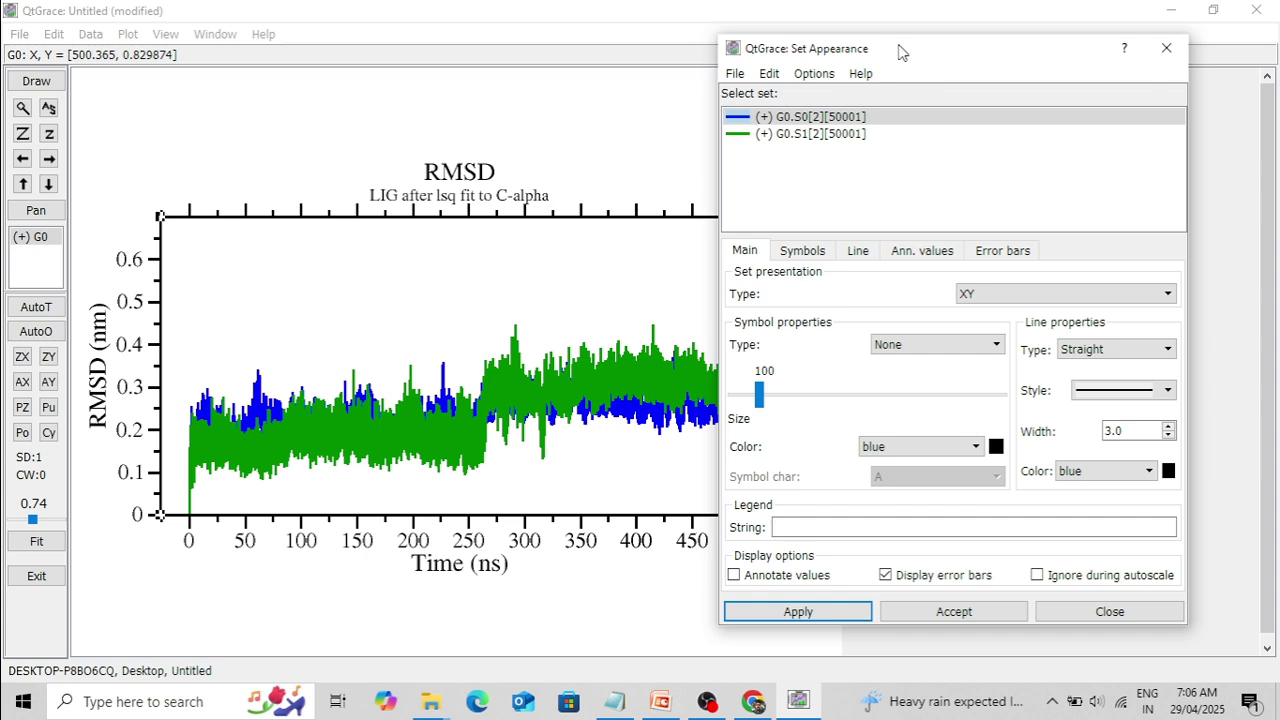
pyautogui.moveTo(902, 52); pyautogui.dragTo(1012, 62)
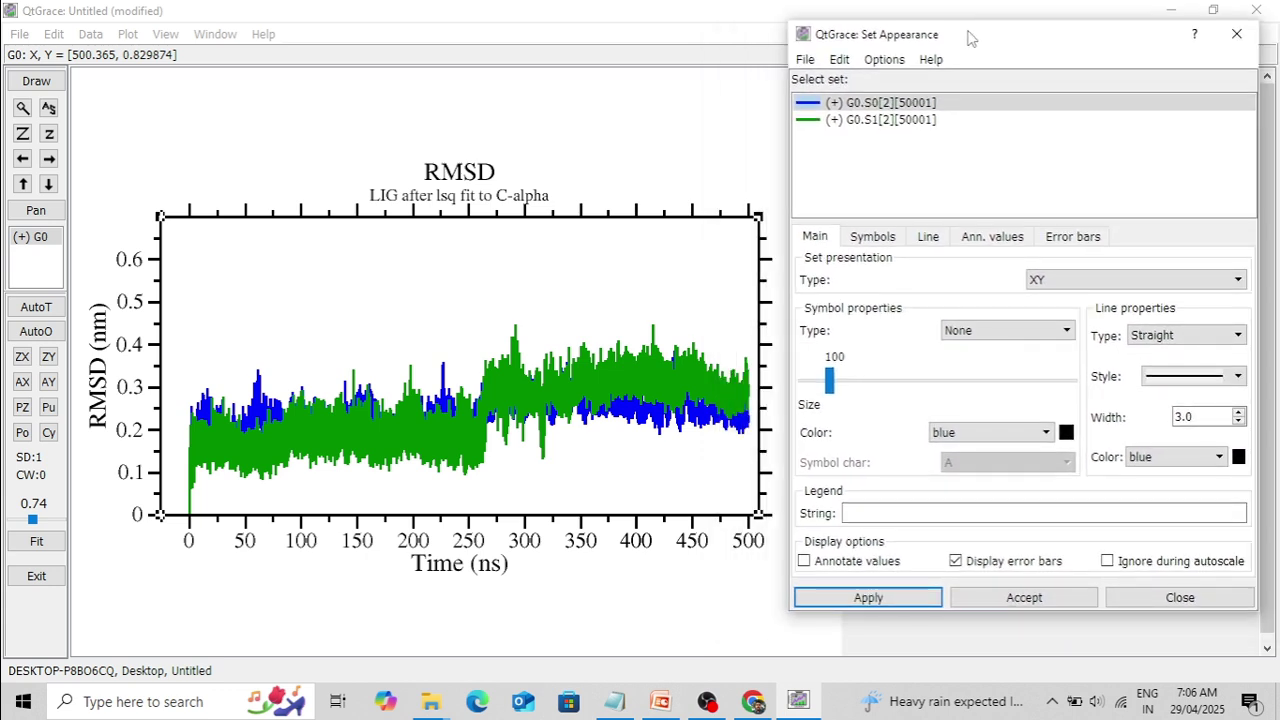
pyautogui.click(915, 599)
pyautogui.click(1005, 600)
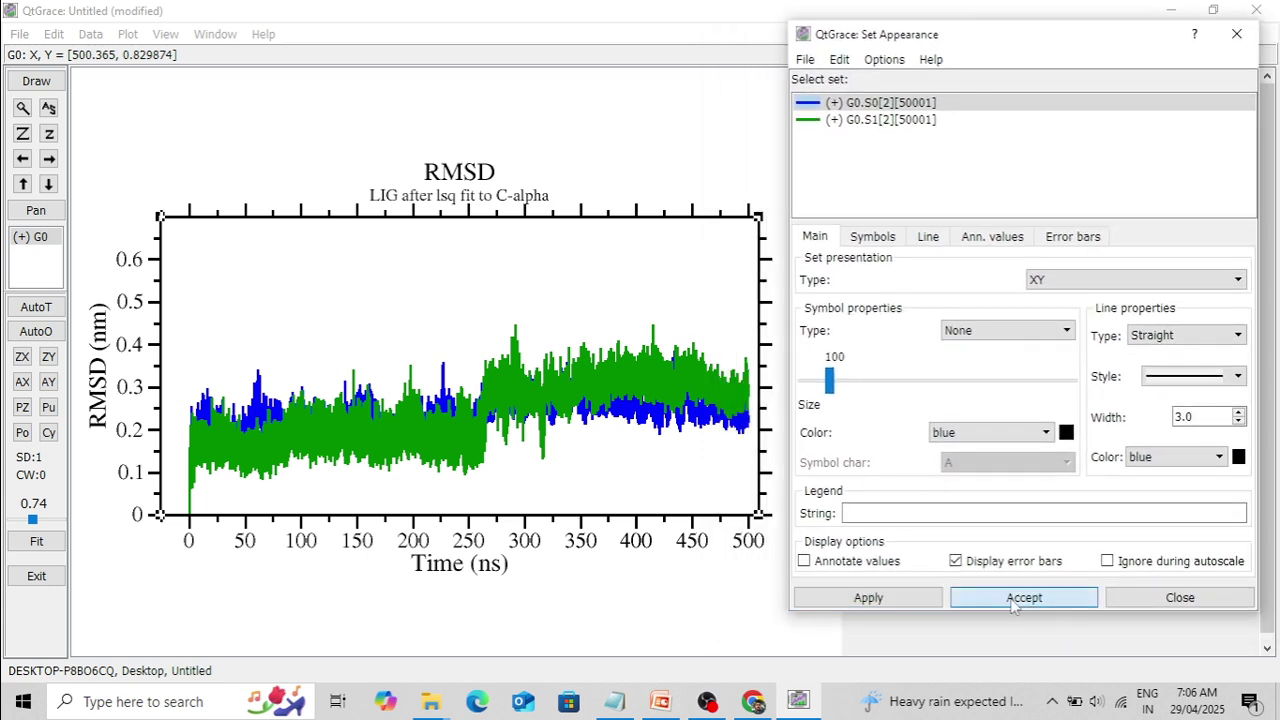
# In the graph appearance settings, set the title's character size to 201 and apply it.
pyautogui.click(130, 36)
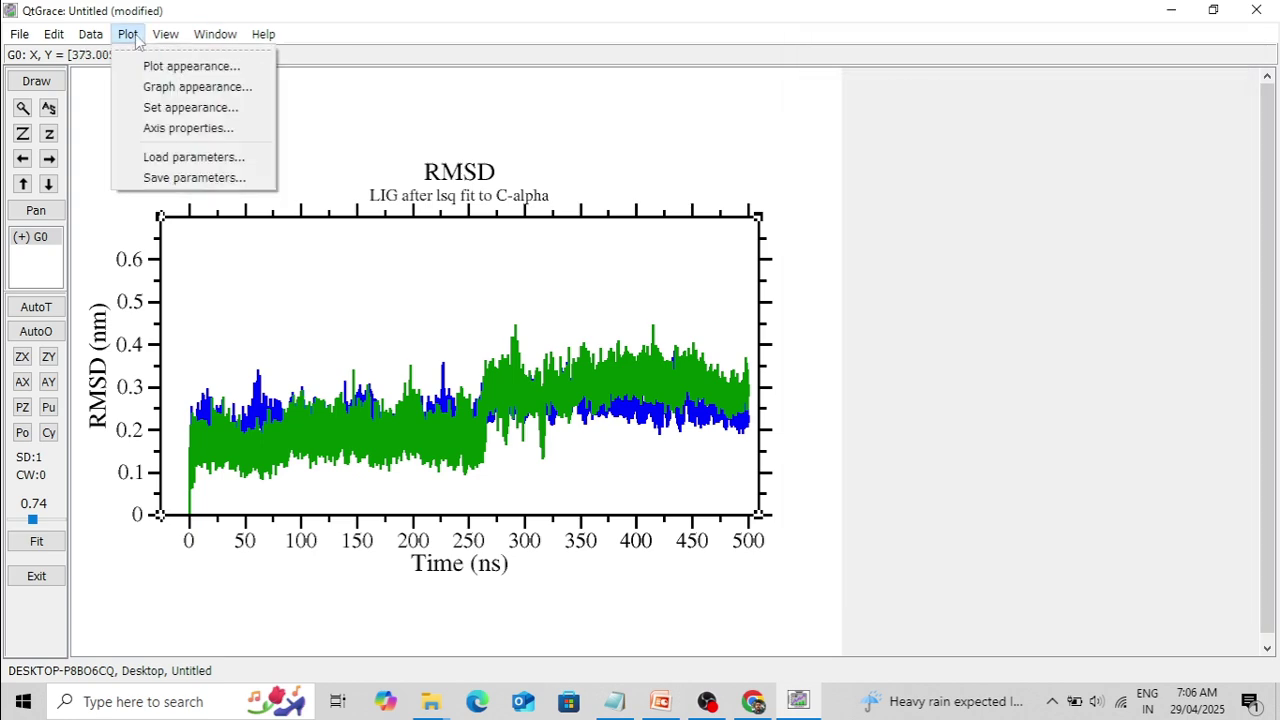
pyautogui.click(166, 92)
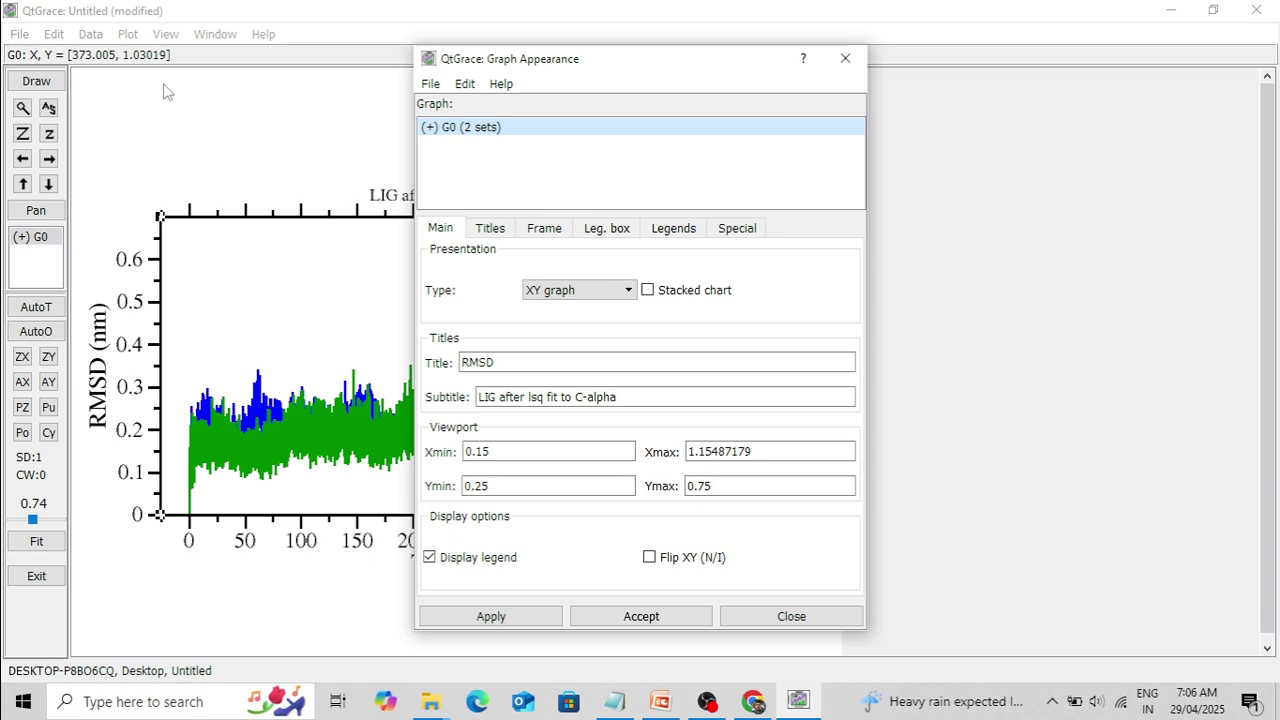
pyautogui.moveTo(600, 73); pyautogui.dragTo(995, 77)
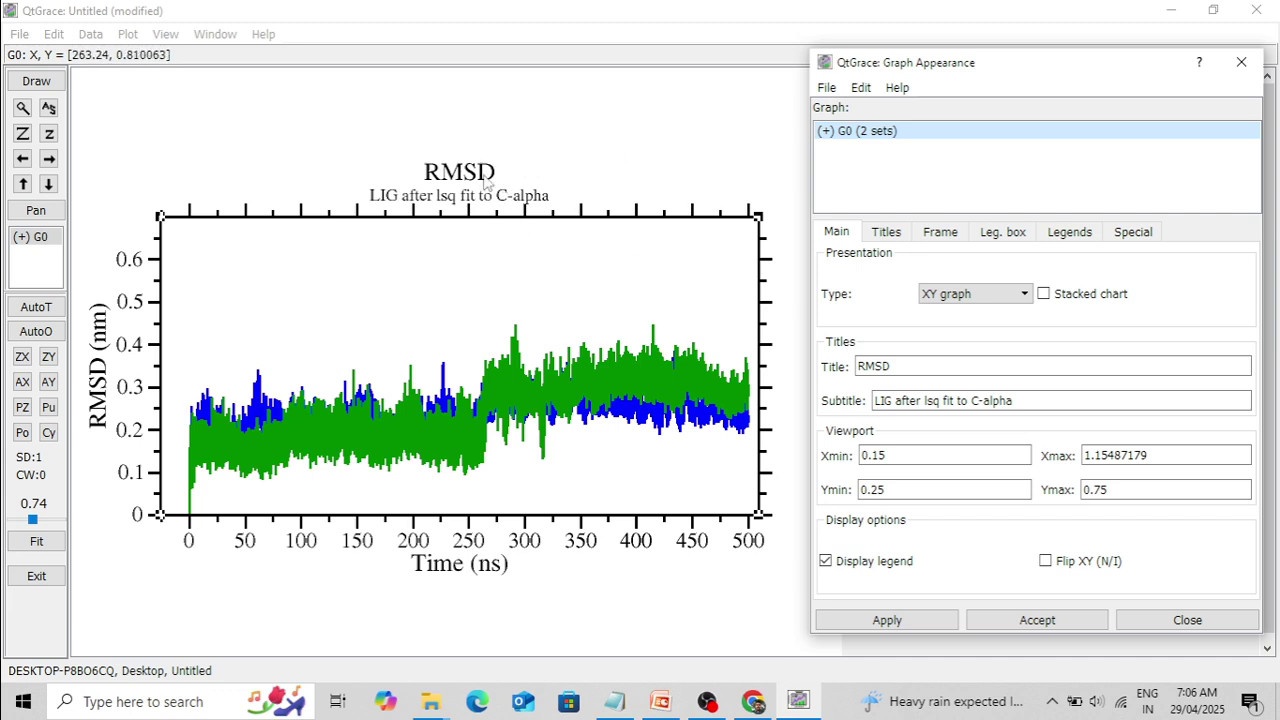
pyautogui.click(897, 367)
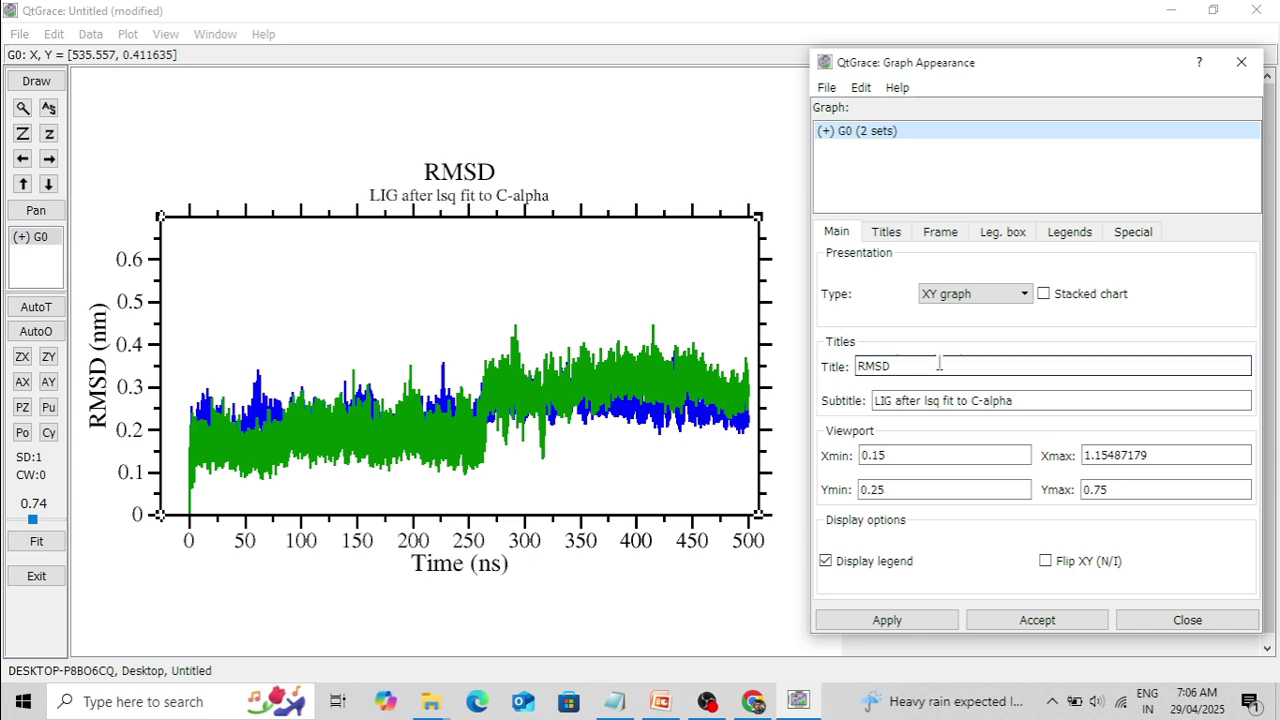
pyautogui.click(888, 236)
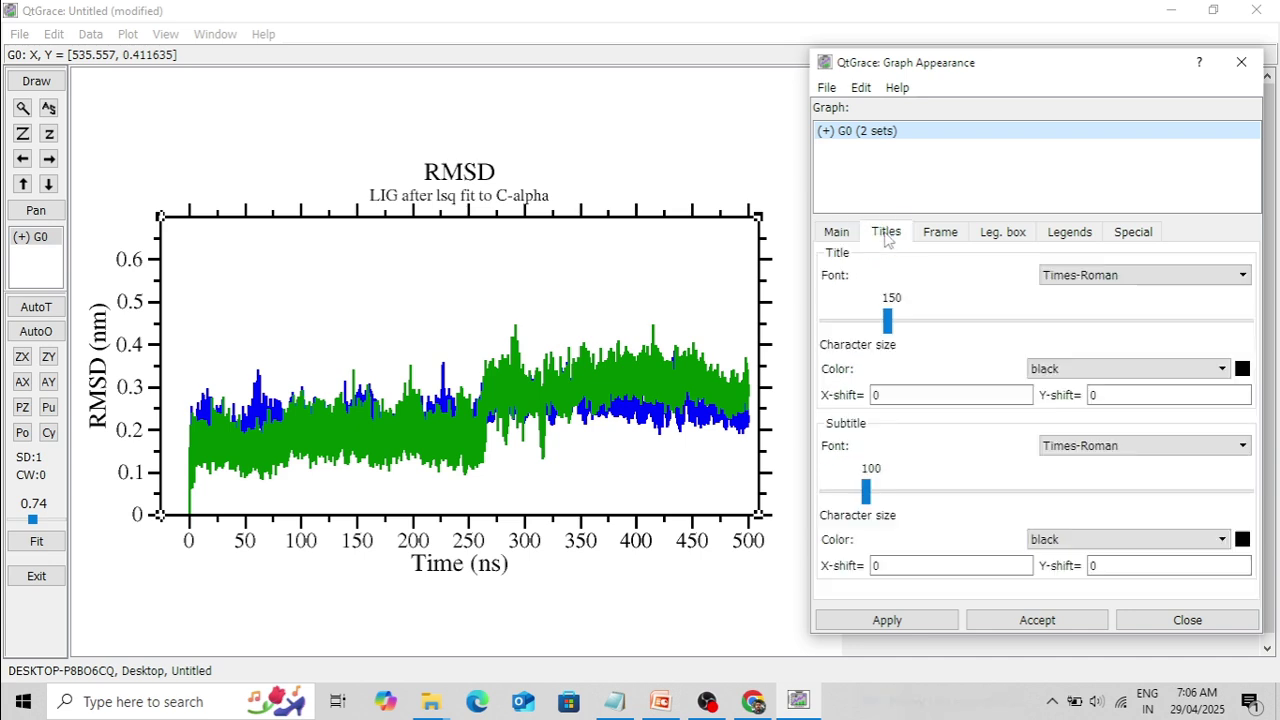
pyautogui.moveTo(887, 322); pyautogui.dragTo(908, 322)
pyautogui.click(886, 620)
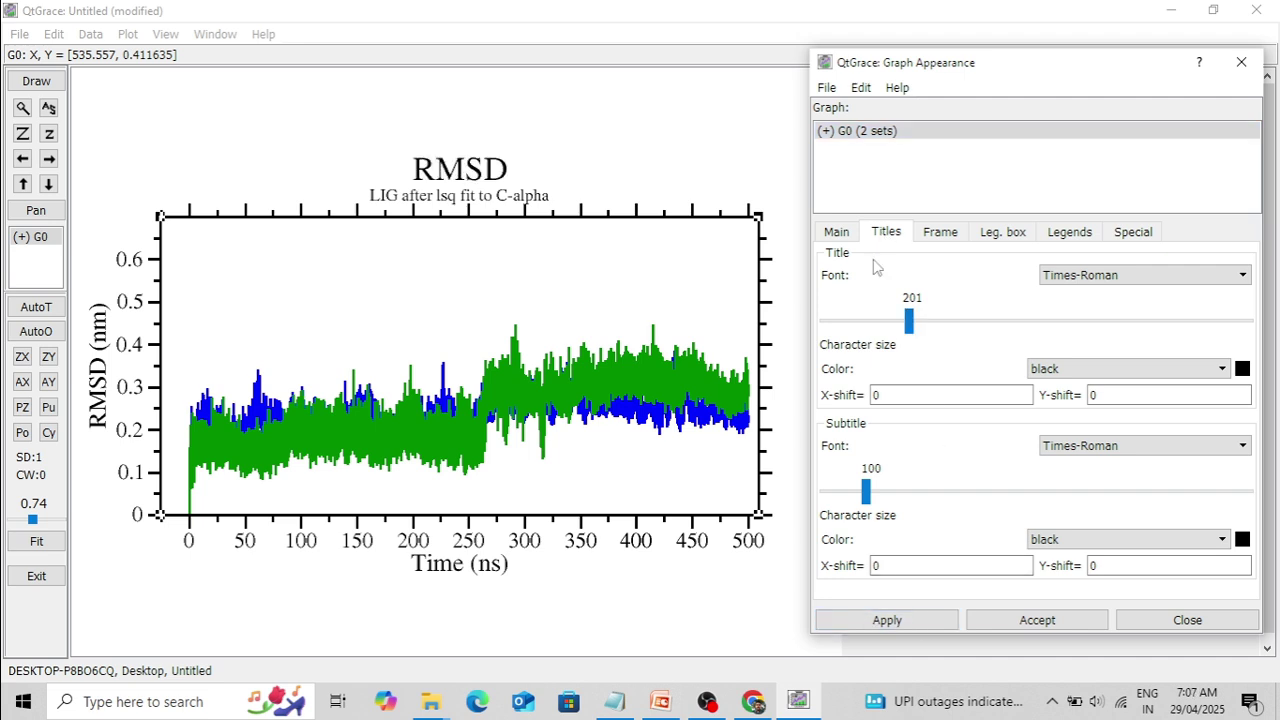
# Set the subtitle's character size to 150, apply it and accept the graph appearance settings.
pyautogui.moveTo(866, 492); pyautogui.dragTo(890, 495)
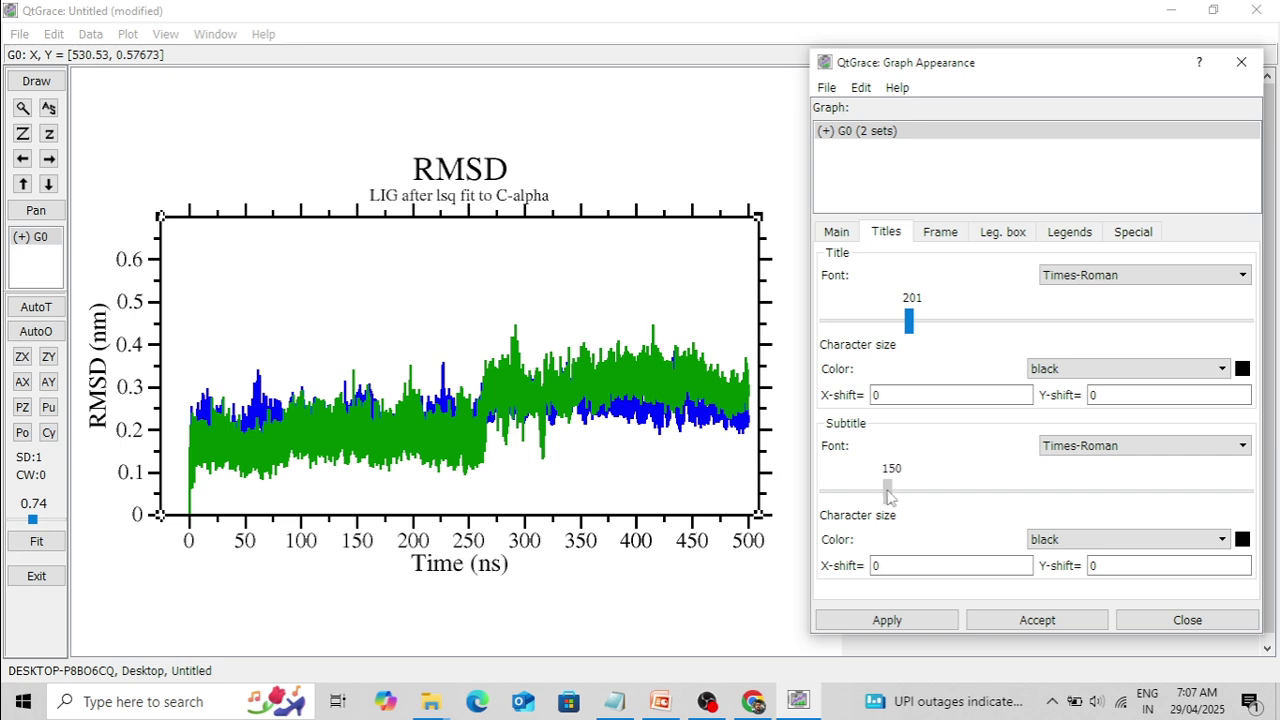
pyautogui.click(898, 620)
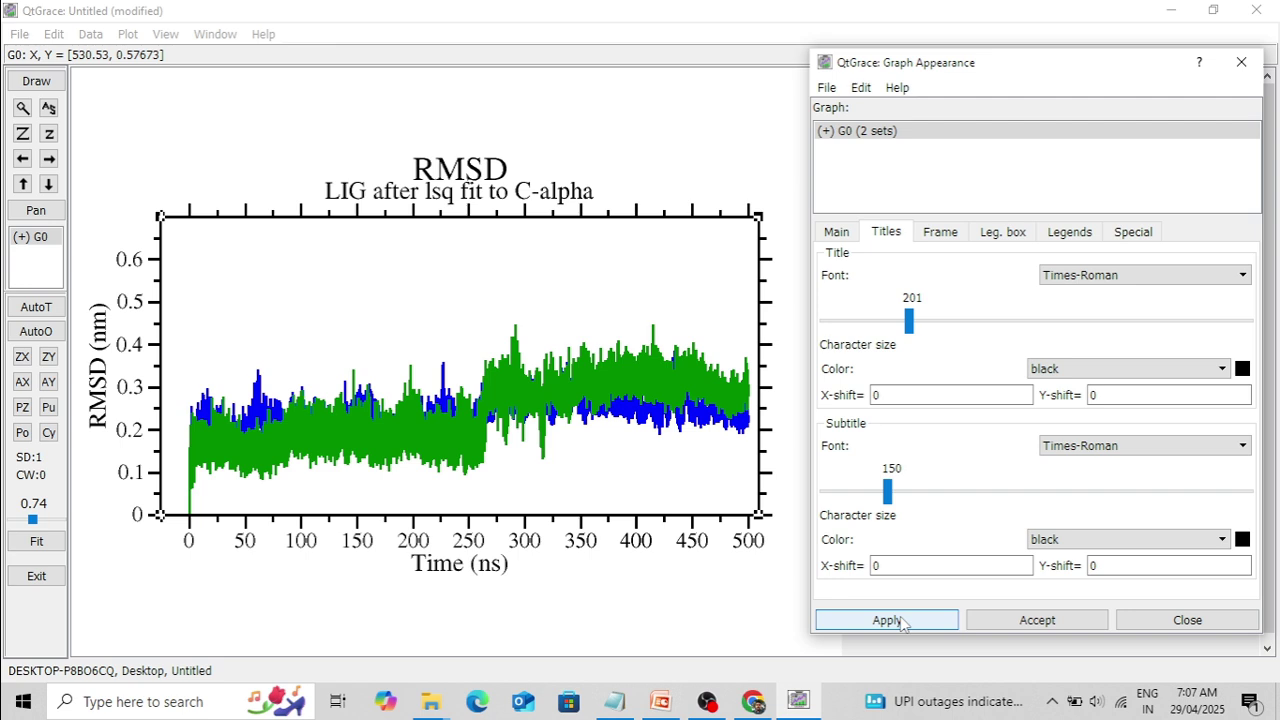
pyautogui.click(1036, 620)
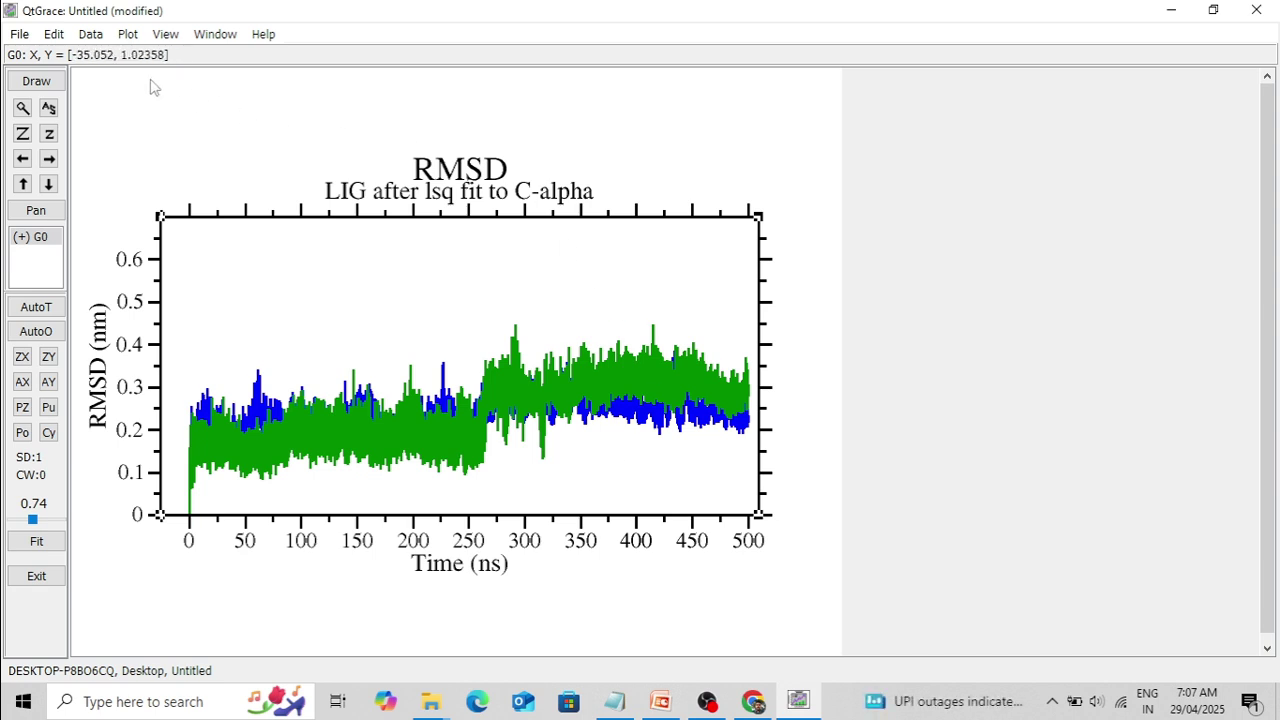
# Open the file export setup and browse to the Tutorial folder on the Desktop as the output location.
pyautogui.click(28, 37)
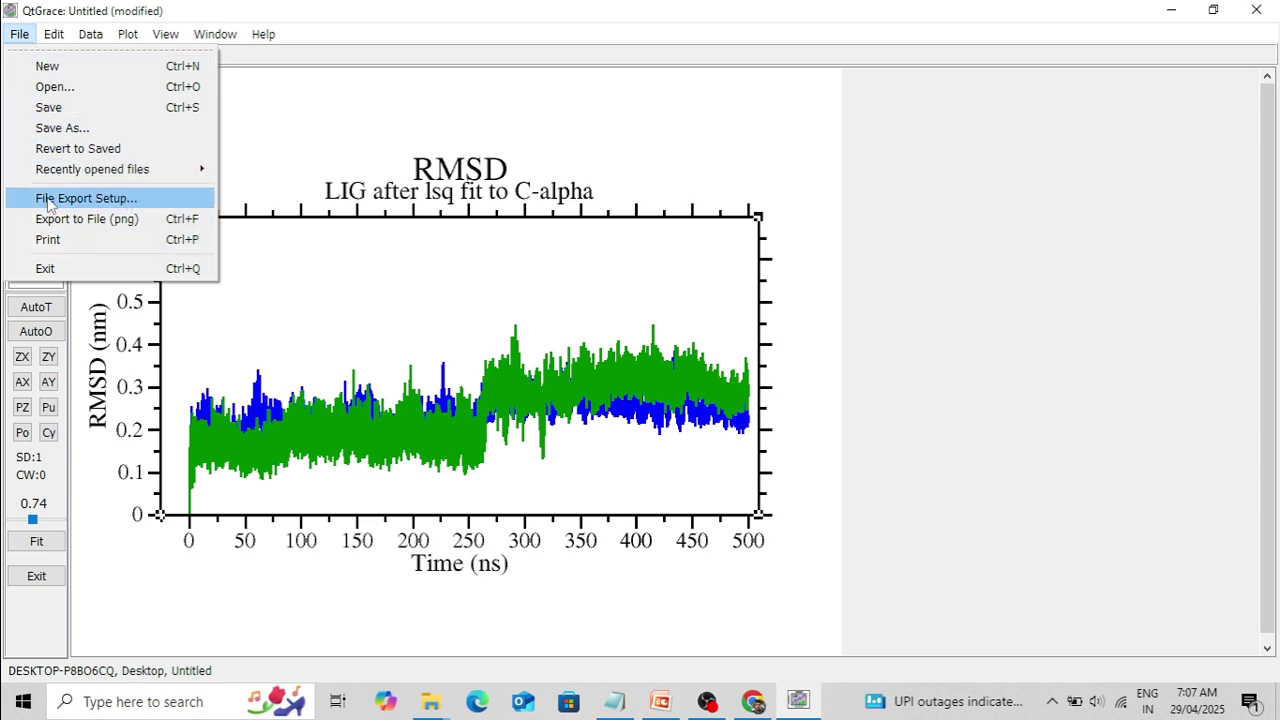
pyautogui.click(108, 201)
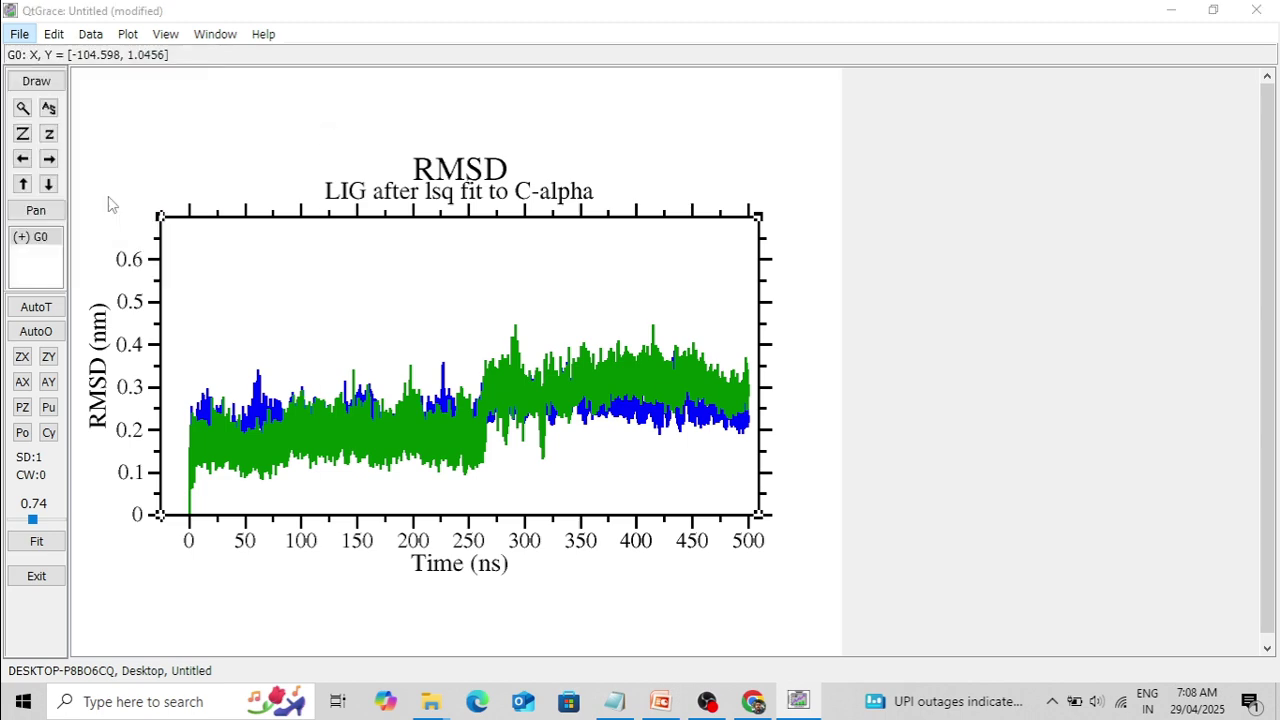
pyautogui.moveTo(600, 150); pyautogui.dragTo(815, 85)
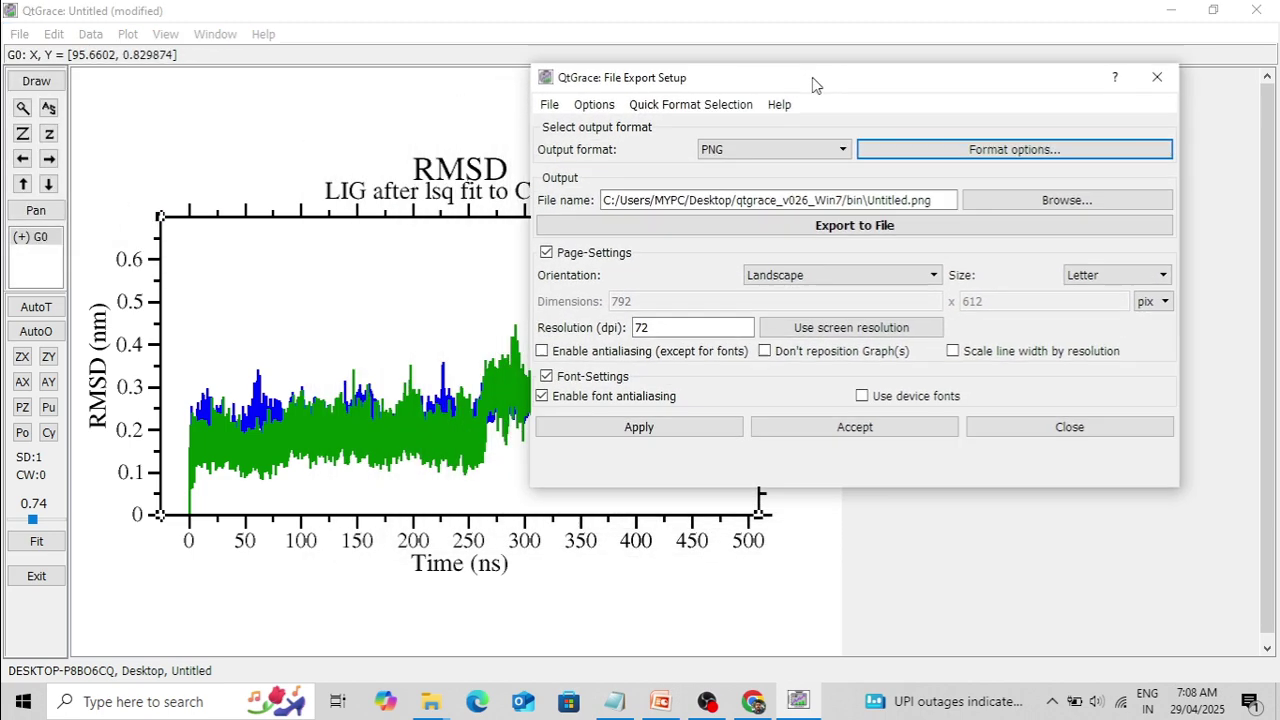
pyautogui.click(1060, 201)
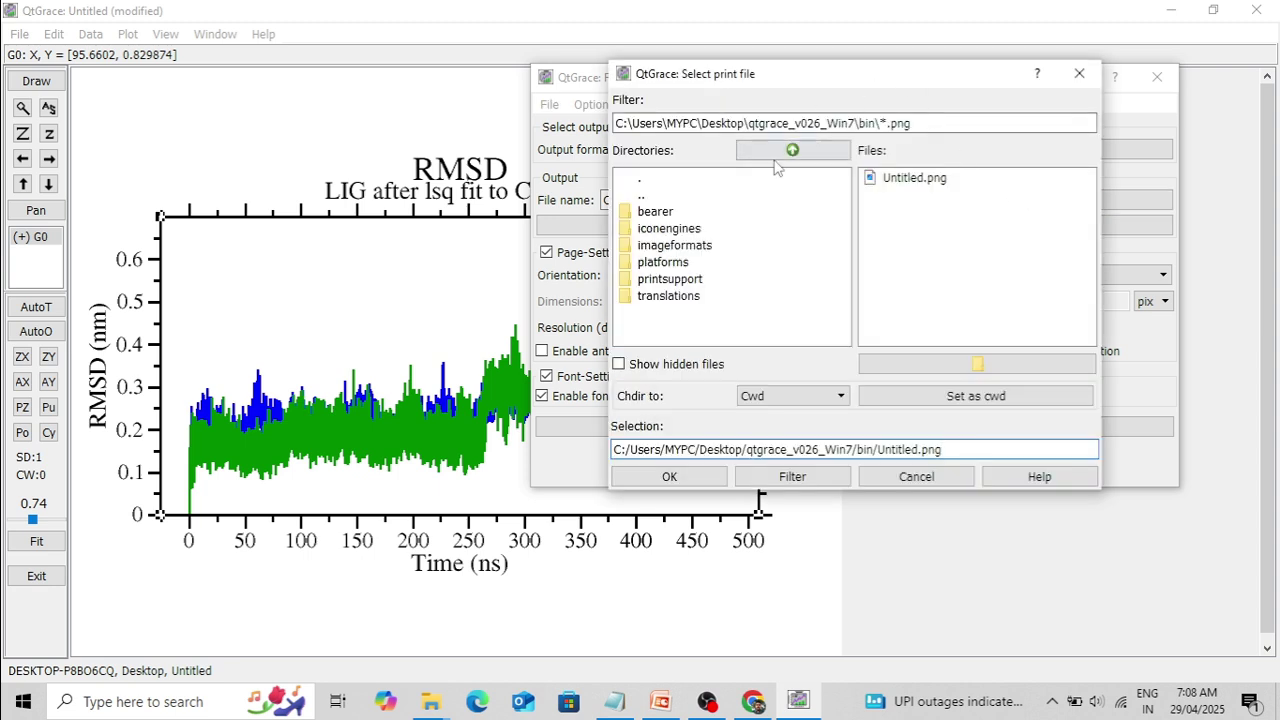
pyautogui.click(792, 151)
pyautogui.click(792, 151)
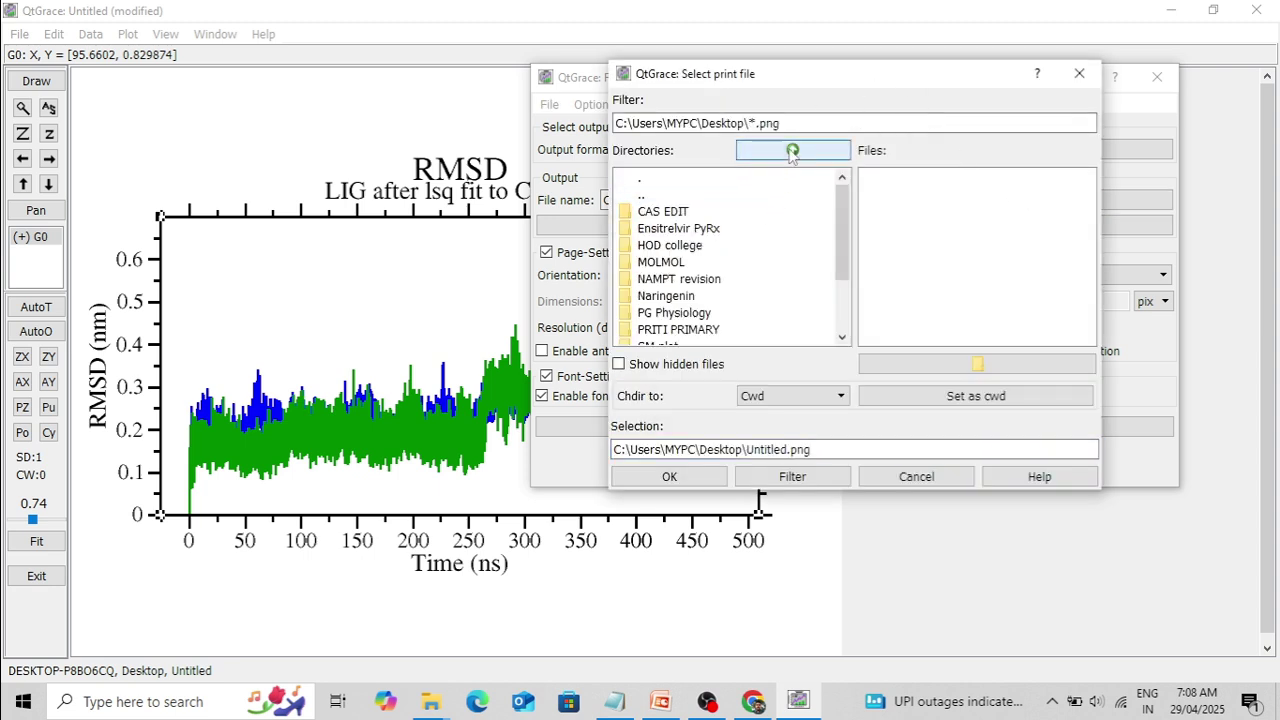
pyautogui.click(792, 151)
pyautogui.scroll(-10, 706, 228)
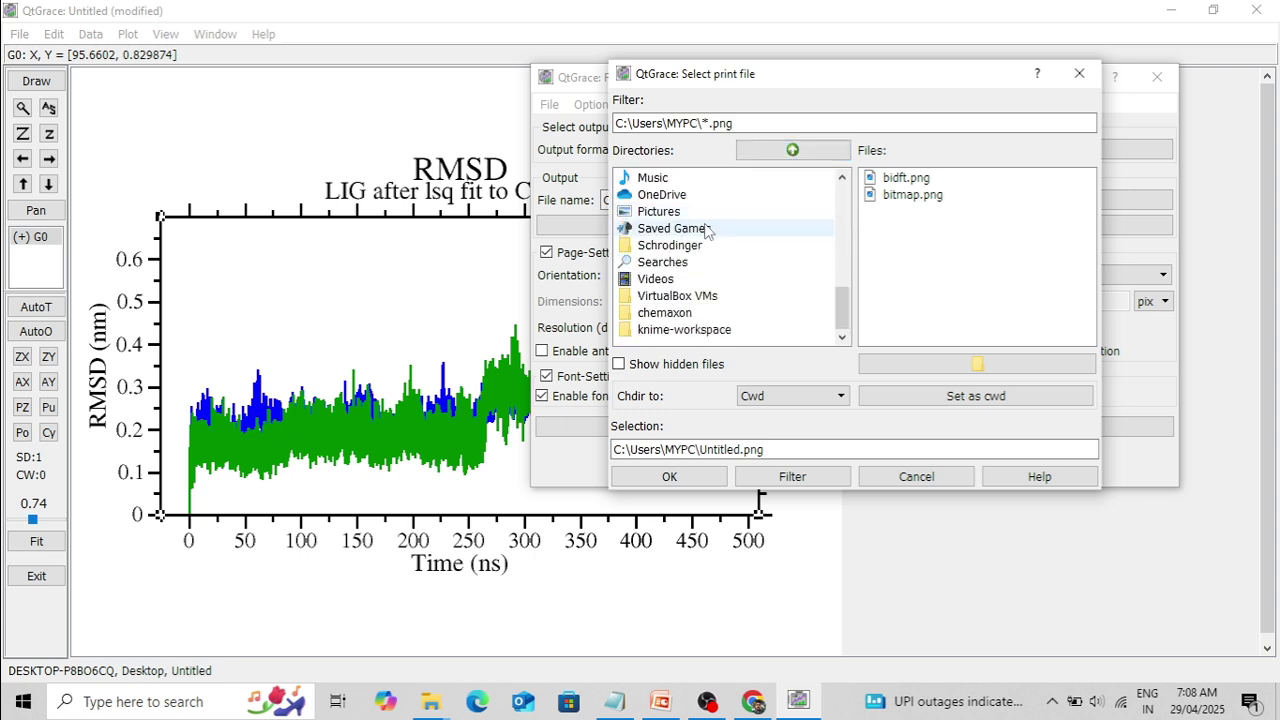
pyautogui.scroll(1, 706, 229)
pyautogui.scroll(1, 706, 229)
pyautogui.click(660, 196)
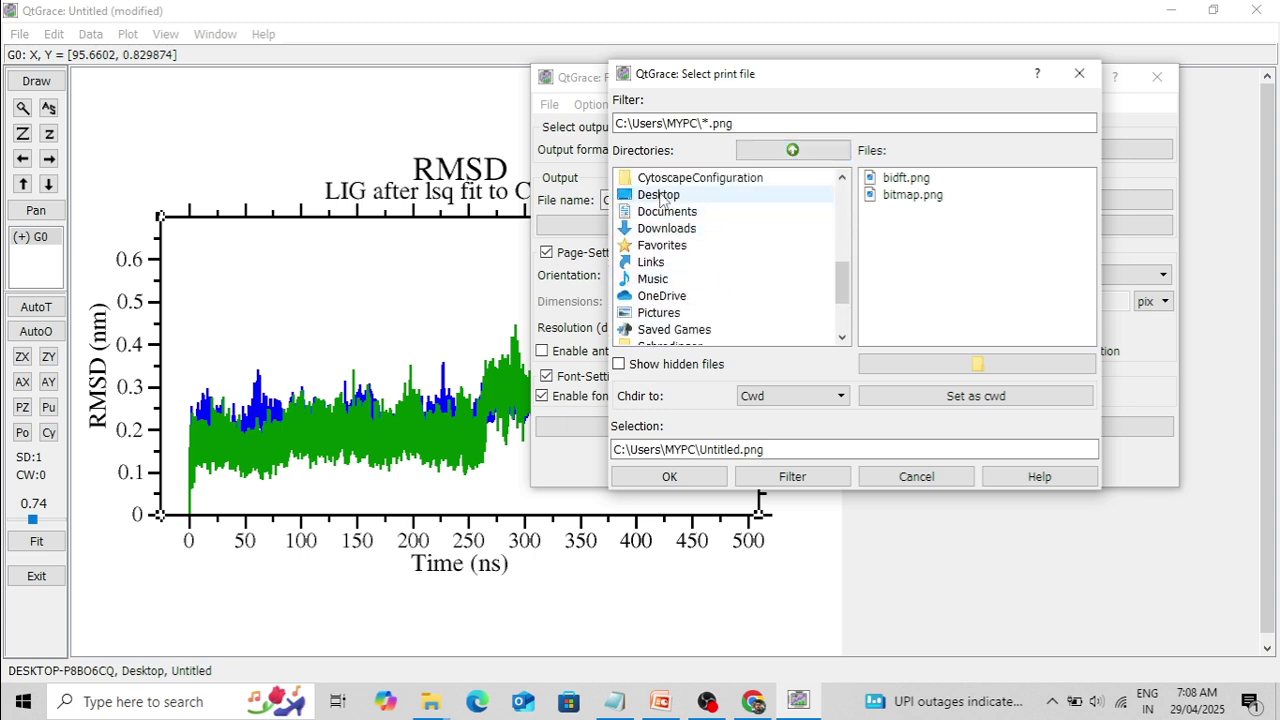
pyautogui.doubleClick(660, 196)
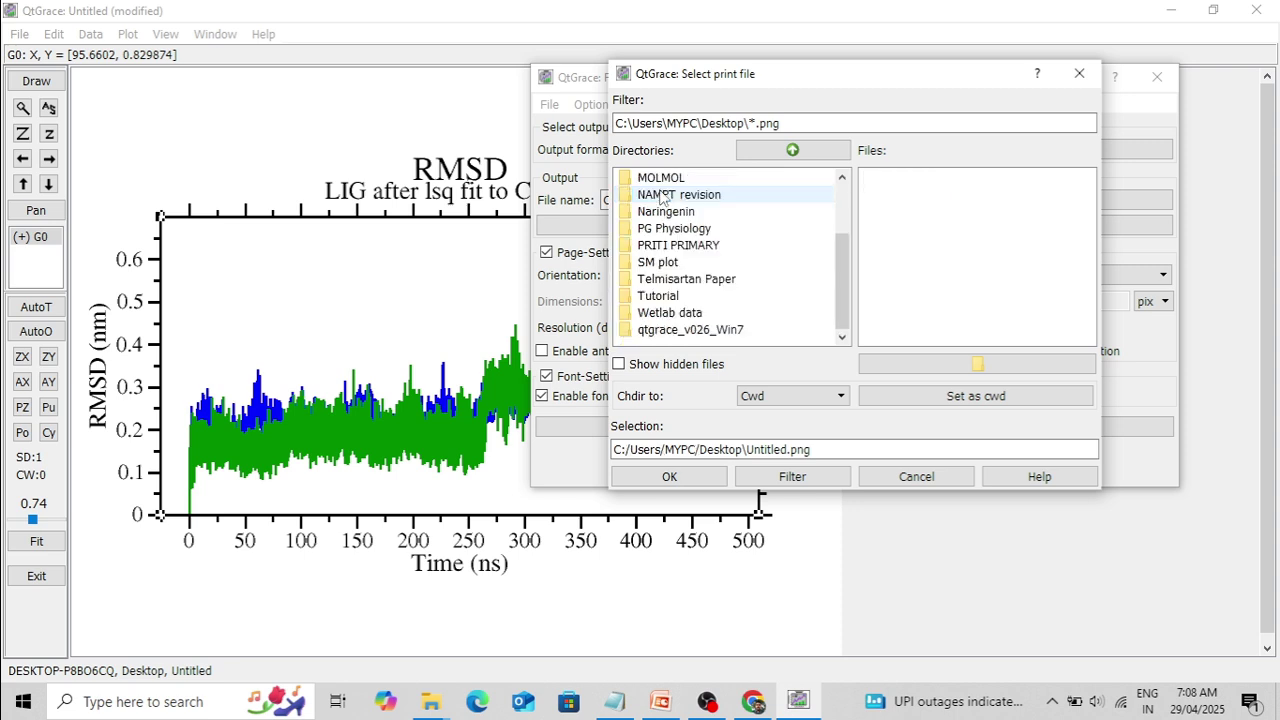
pyautogui.doubleClick(659, 296)
# Name the export file rmsd.png in the Tutorial folder and confirm the selection.
pyautogui.click(853, 451)
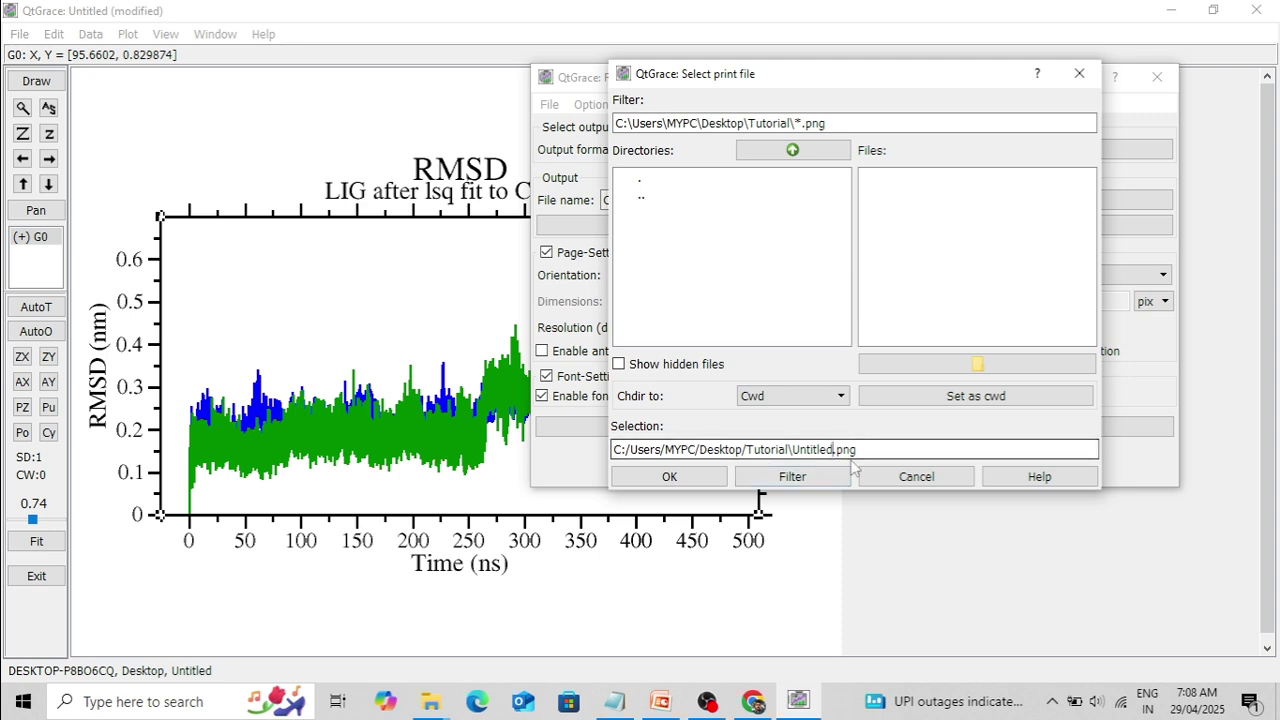
pyautogui.press('Left')
pyautogui.press('Left')
pyautogui.press('Left')
pyautogui.press('Left')
pyautogui.press('BackSpace')
pyautogui.press('BackSpace')
pyautogui.press('BackSpace')
pyautogui.press('BackSpace')
pyautogui.press('BackSpace')
pyautogui.press('BackSpace')
pyautogui.press('BackSpace')
pyautogui.press('BackSpace')
pyautogui.write('rmsd')
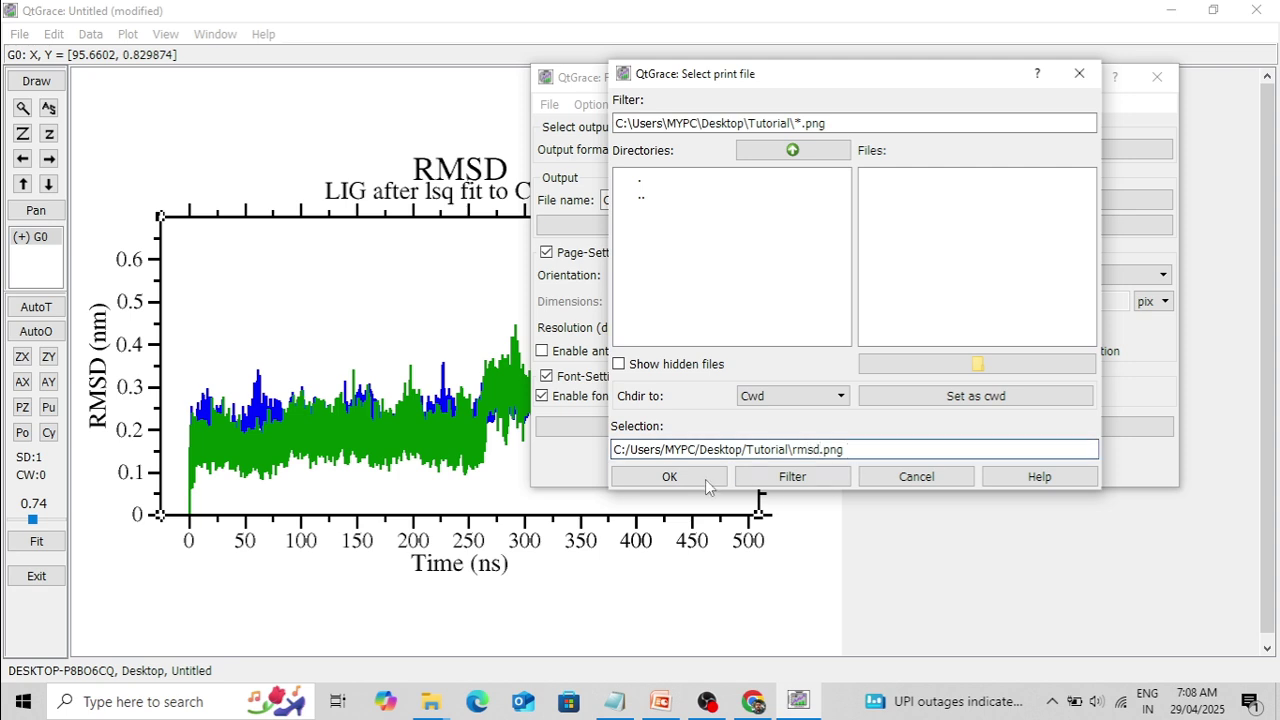
pyautogui.click(669, 477)
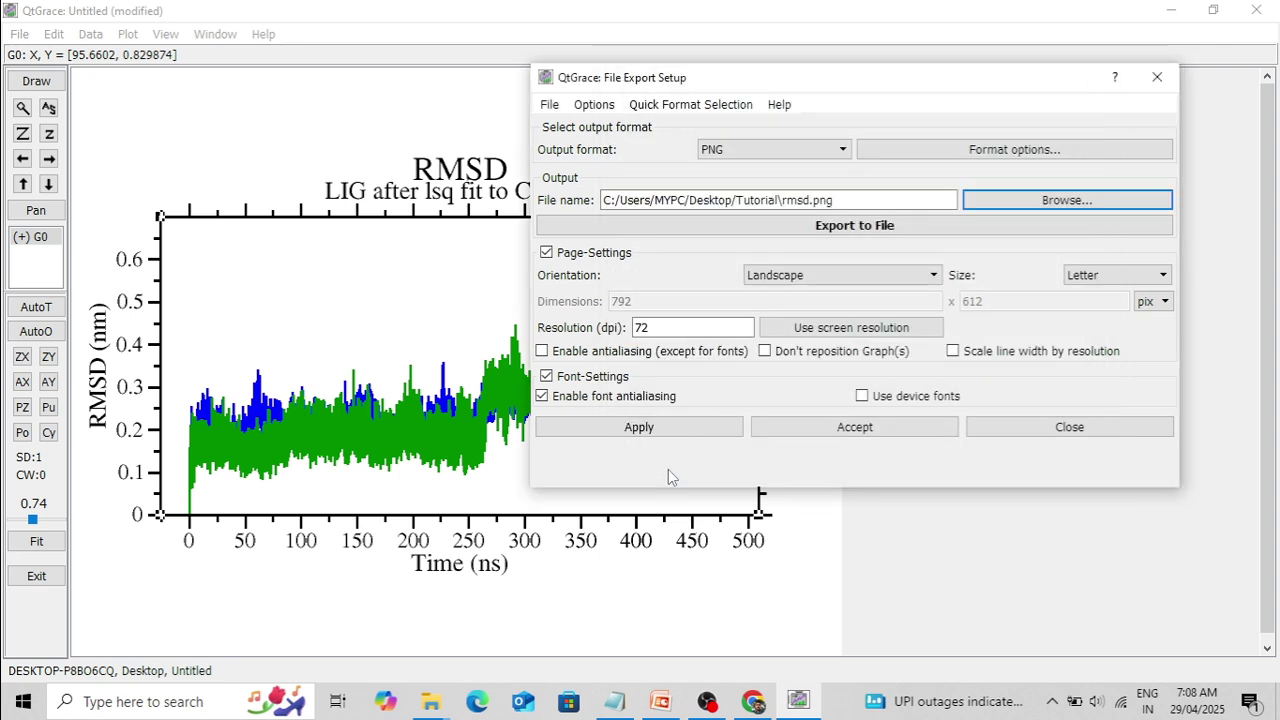
# Set the export resolution to 150 dpi, accept the export setup and export the graph to the PNG file.
pyautogui.click(678, 329)
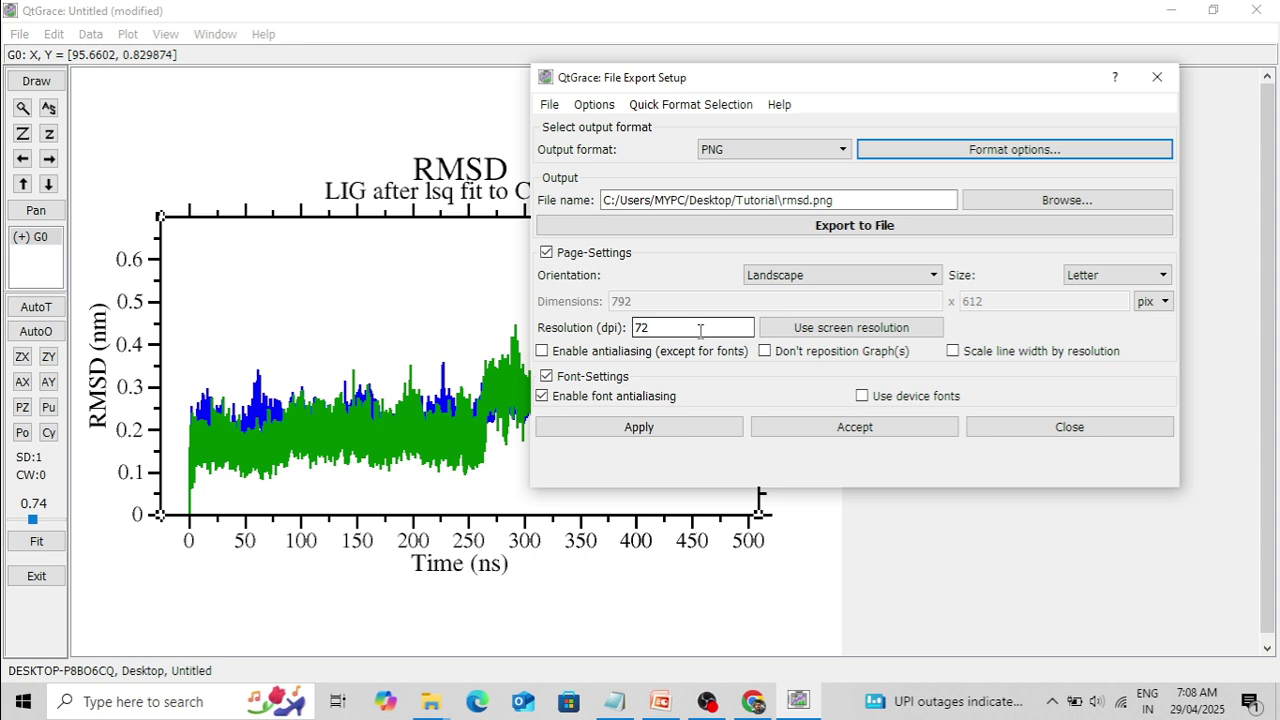
pyautogui.press('BackSpace')
pyautogui.press('BackSpace')
pyautogui.write('150')
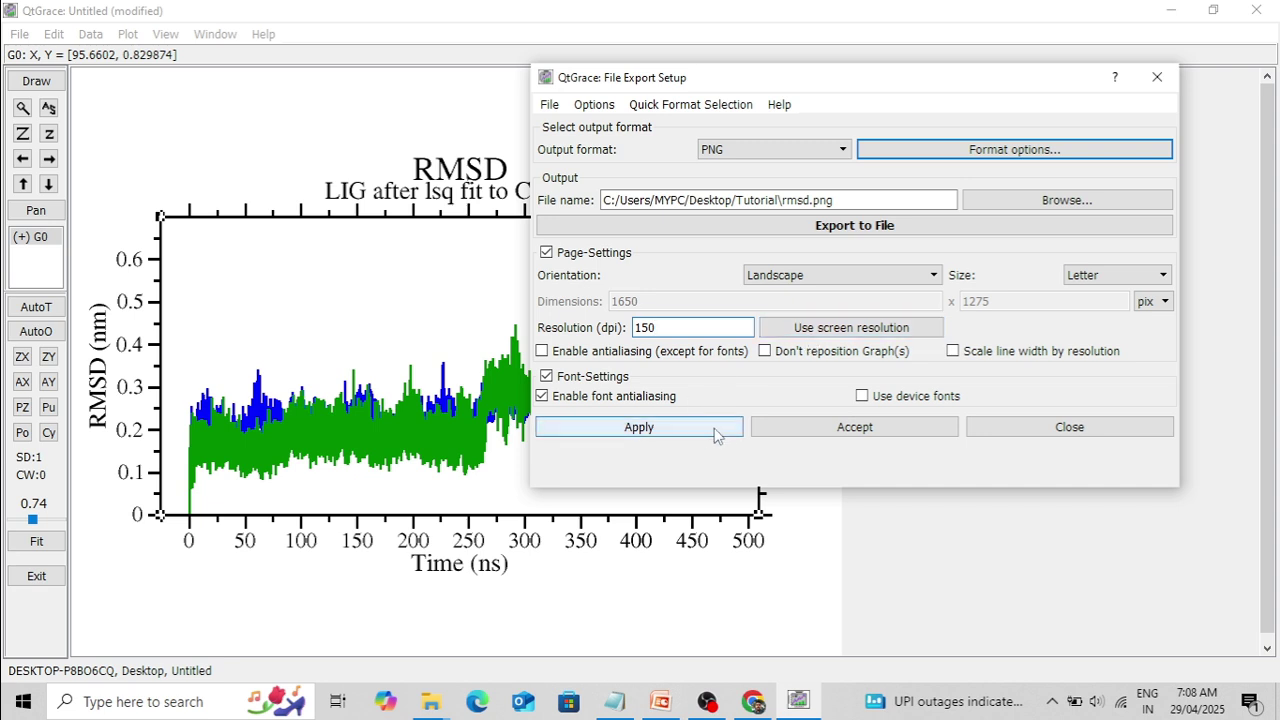
pyautogui.click(824, 428)
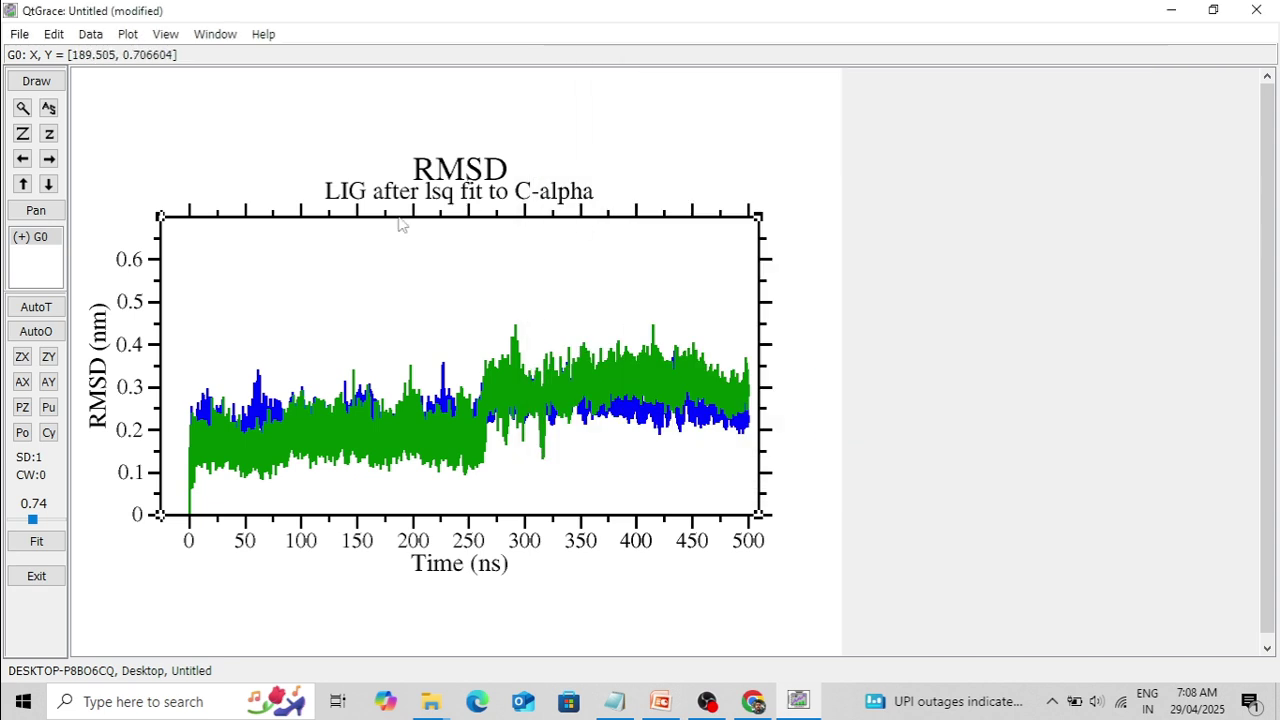
pyautogui.click(19, 34)
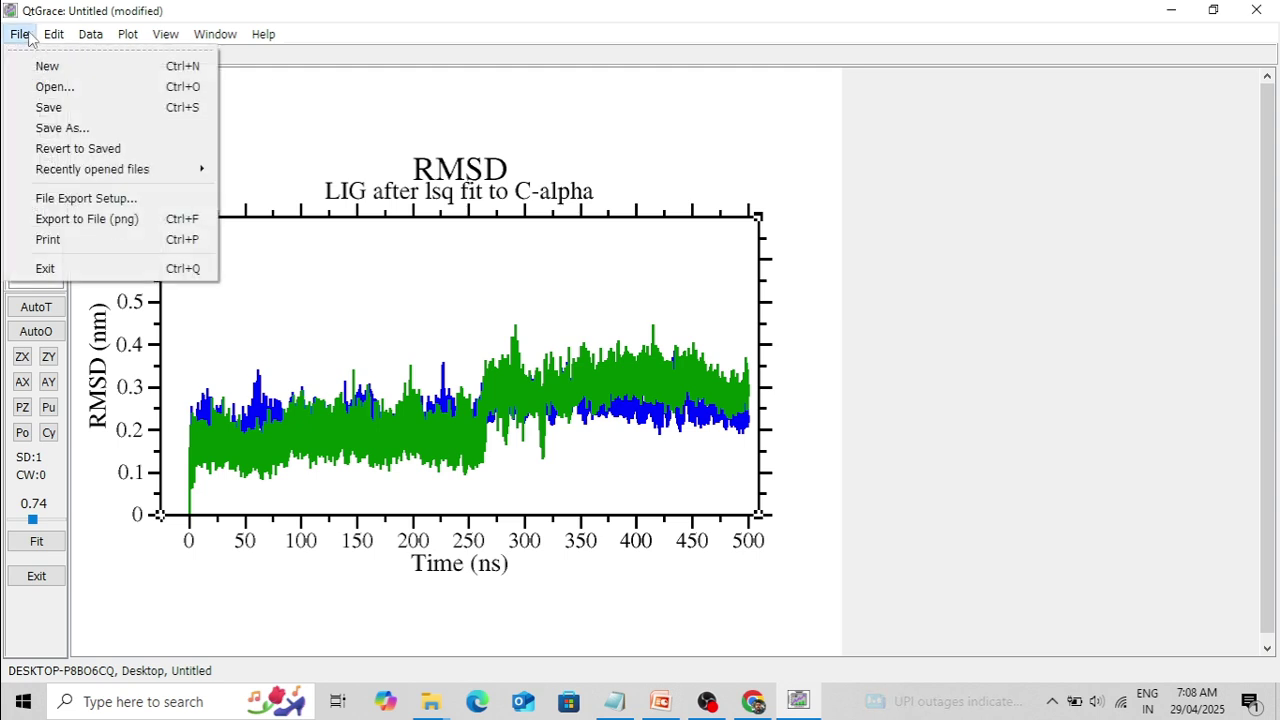
pyautogui.click(131, 229)
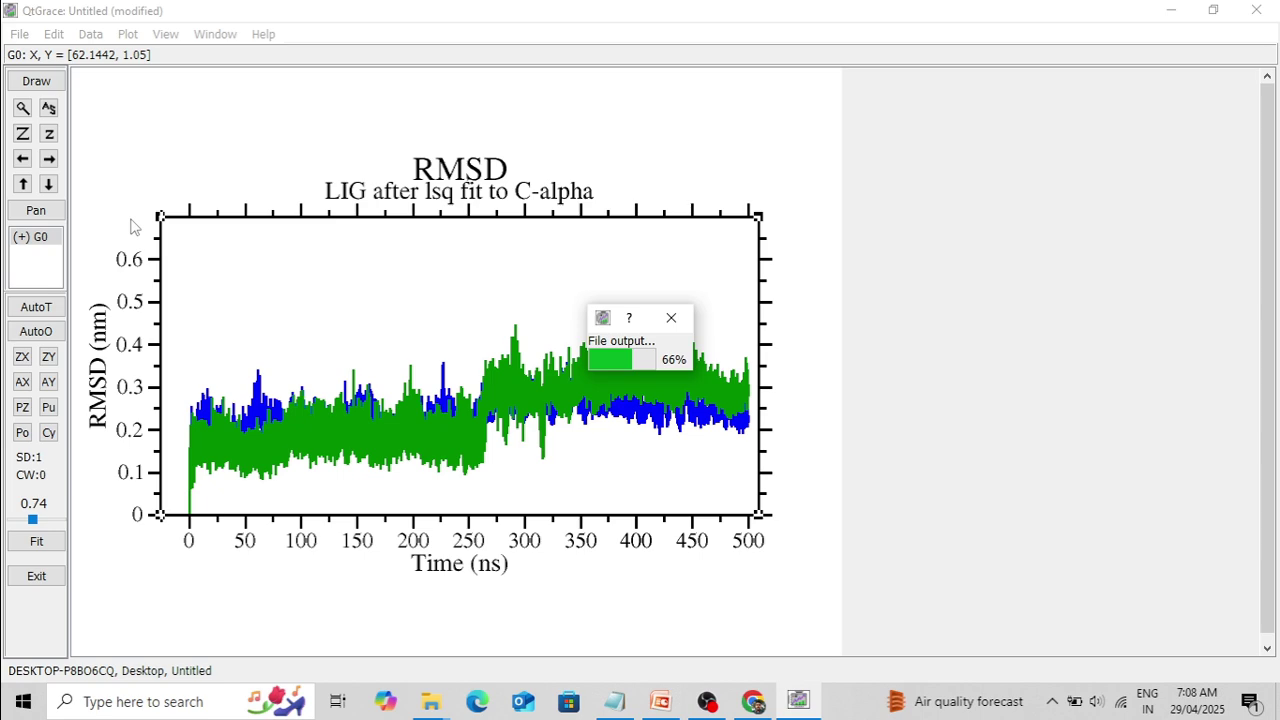
# Open the exported rmsd.png from the Tutorial folder on the desktop to check the plot, and close the image.
pyautogui.click(1167, 12)
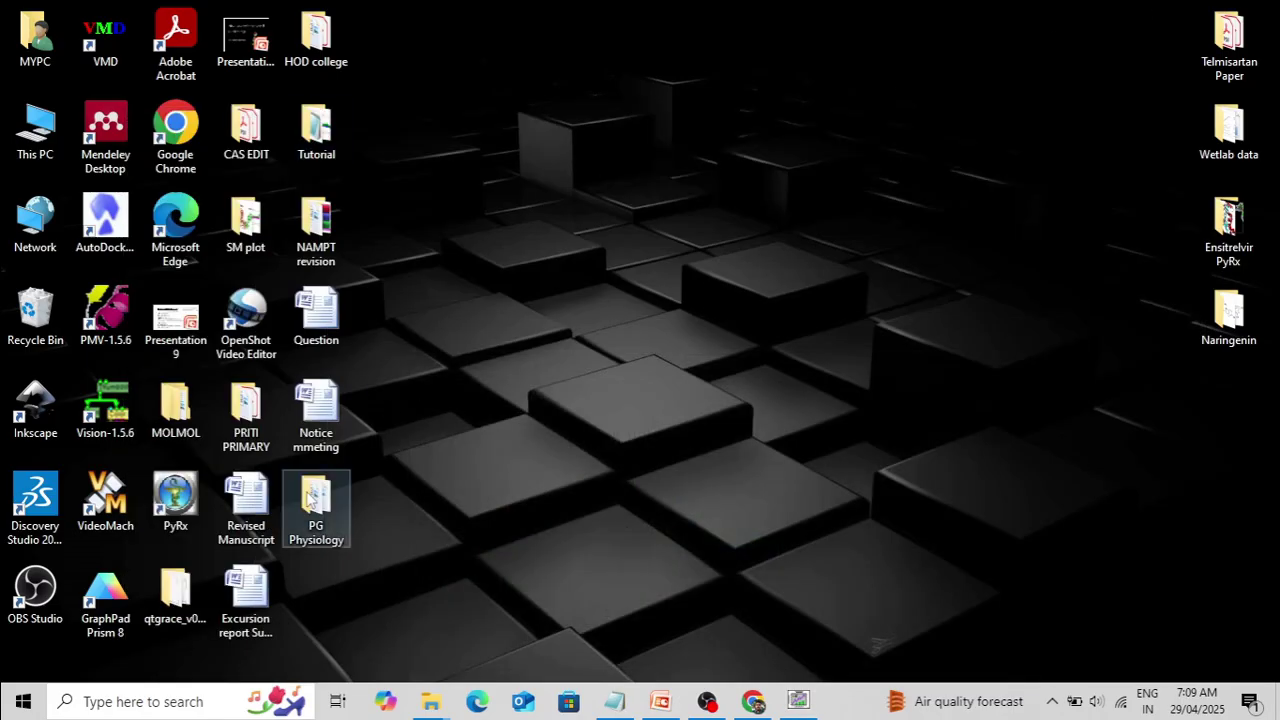
pyautogui.doubleClick(313, 145)
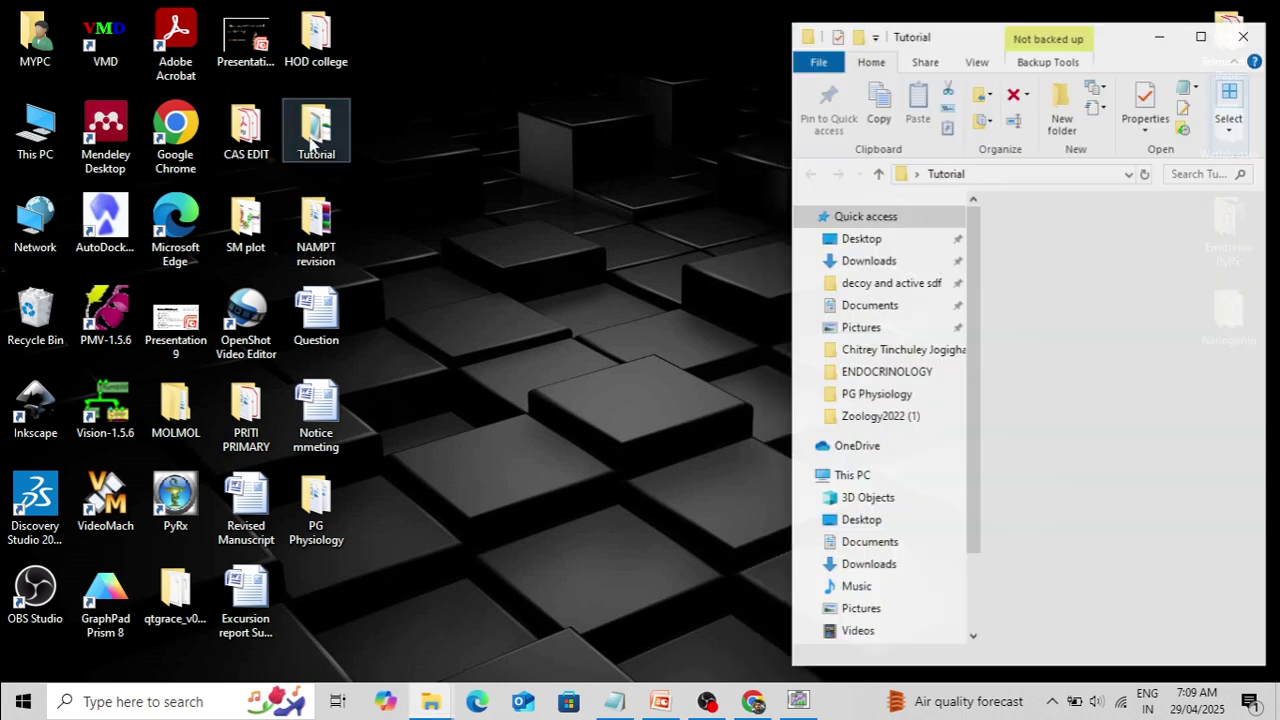
pyautogui.click(1211, 37)
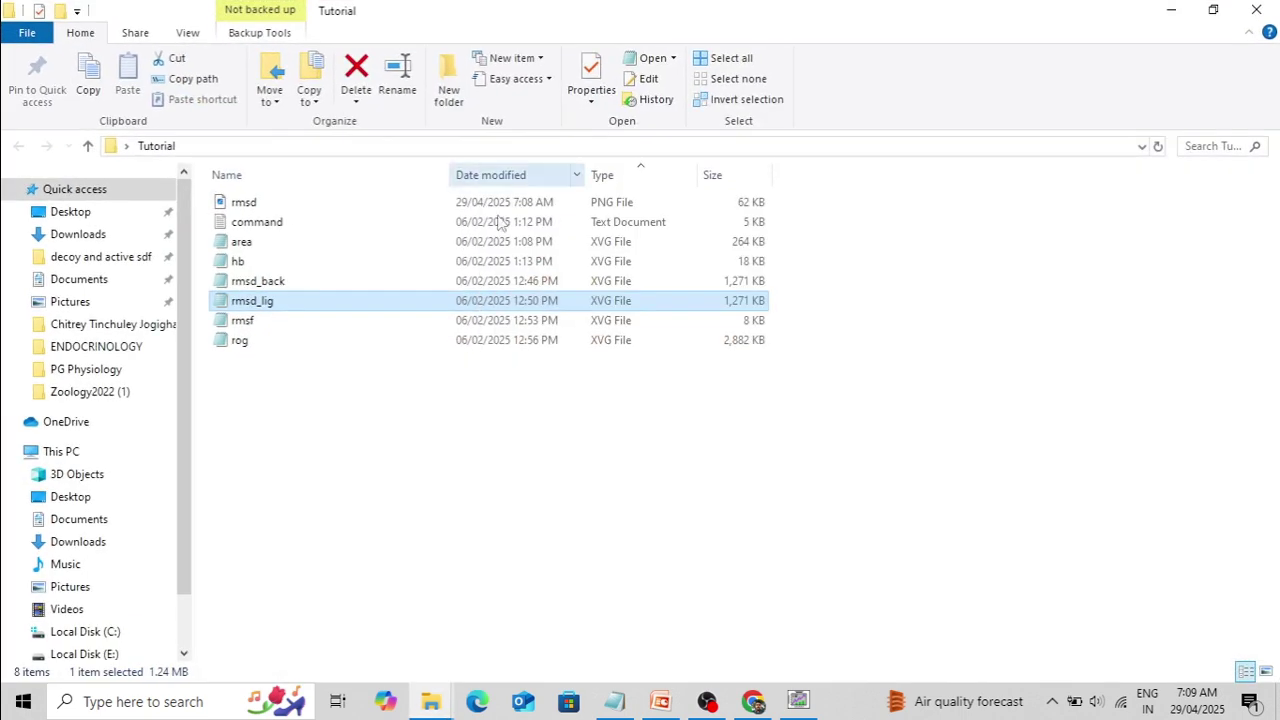
pyautogui.click(431, 420)
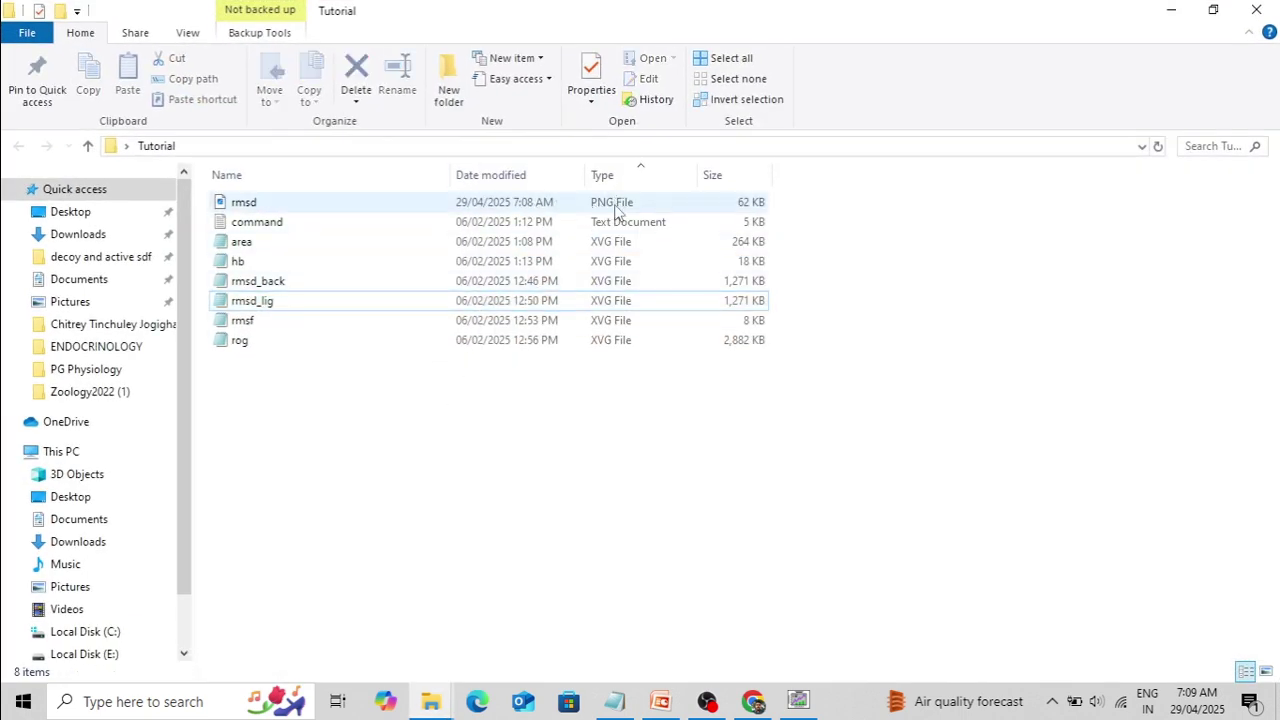
pyautogui.click(596, 203)
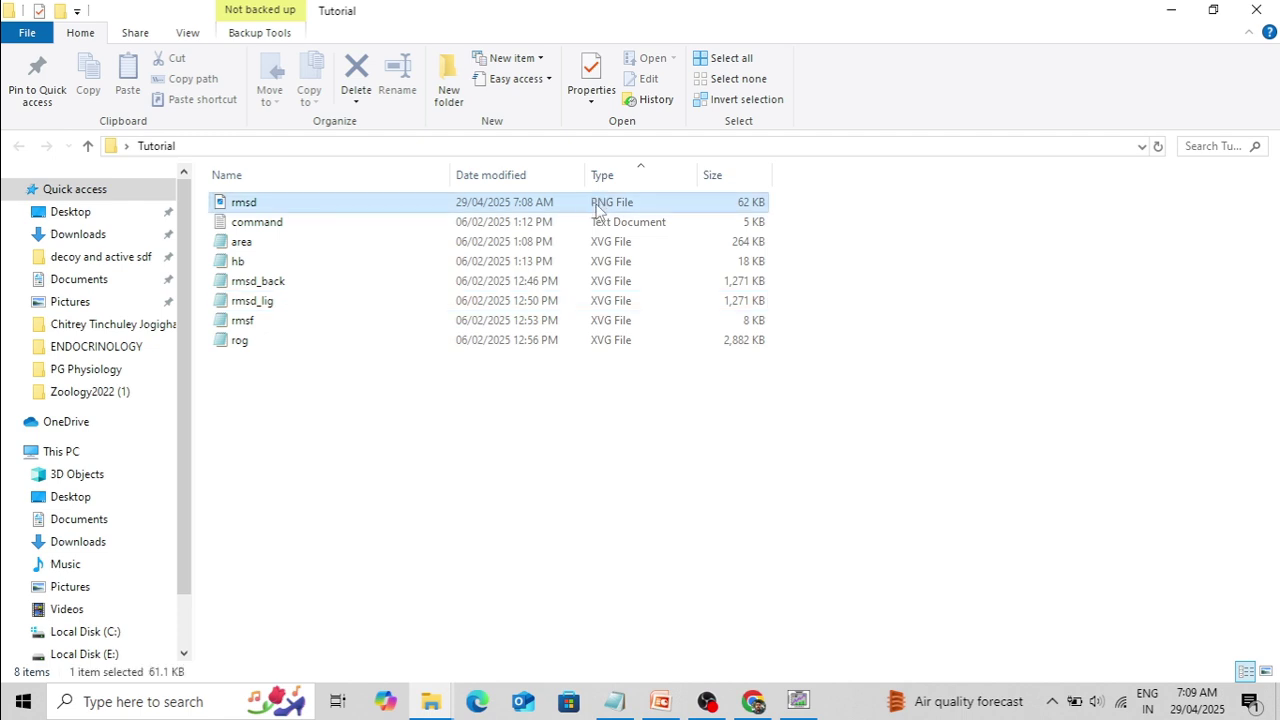
pyautogui.doubleClick(595, 205)
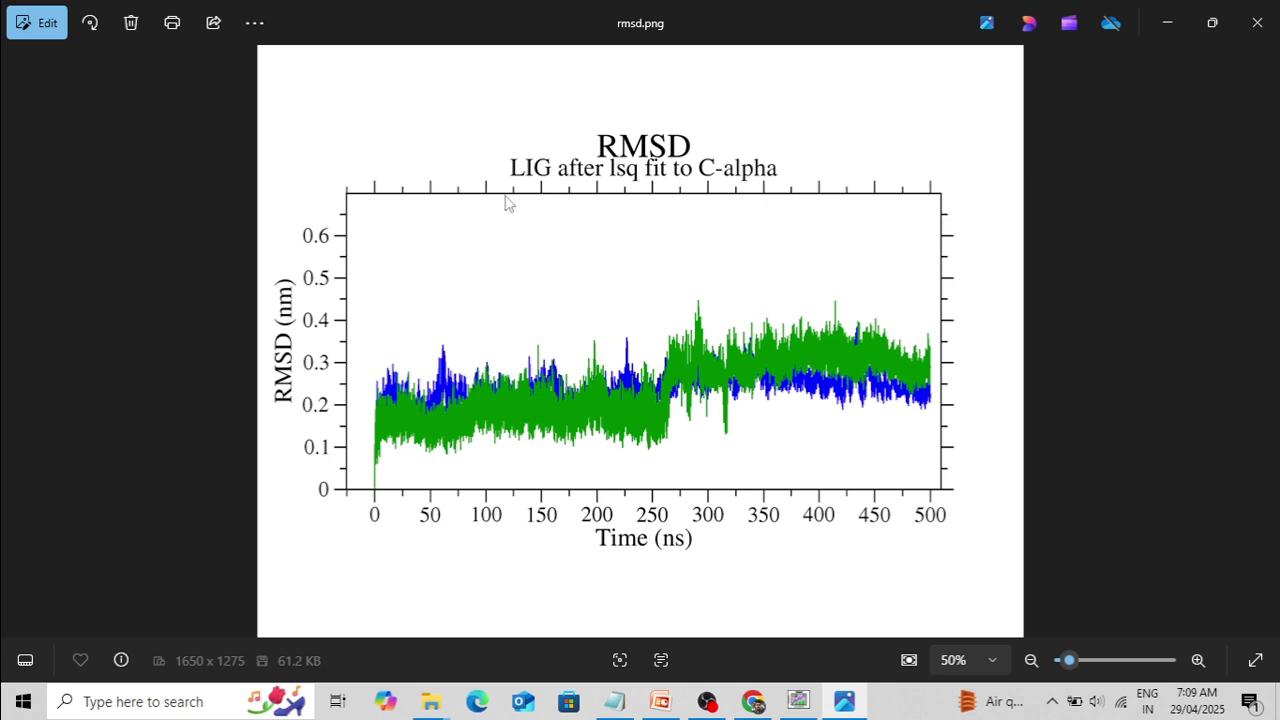
pyautogui.hotkey('alt', 'F4')
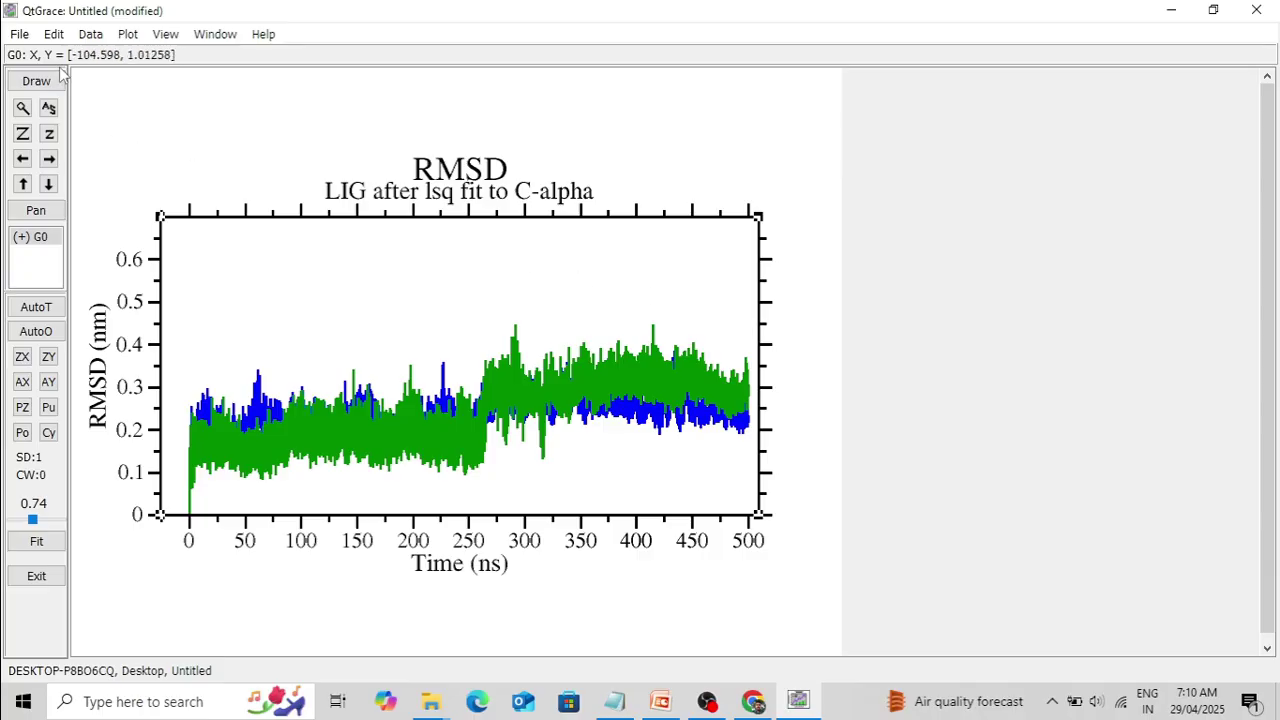
# Start a new QtGrace project, abandoning the unsaved changes of the RMSD plot.
pyautogui.click(20, 38)
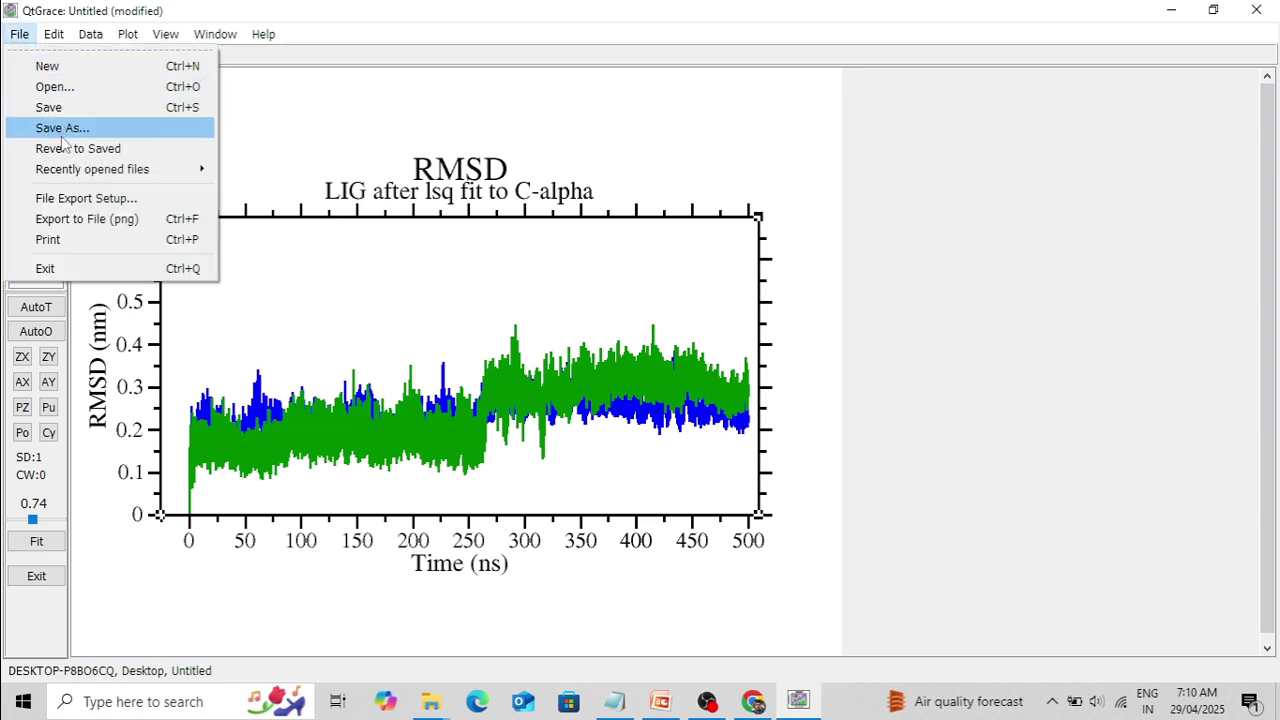
pyautogui.click(88, 66)
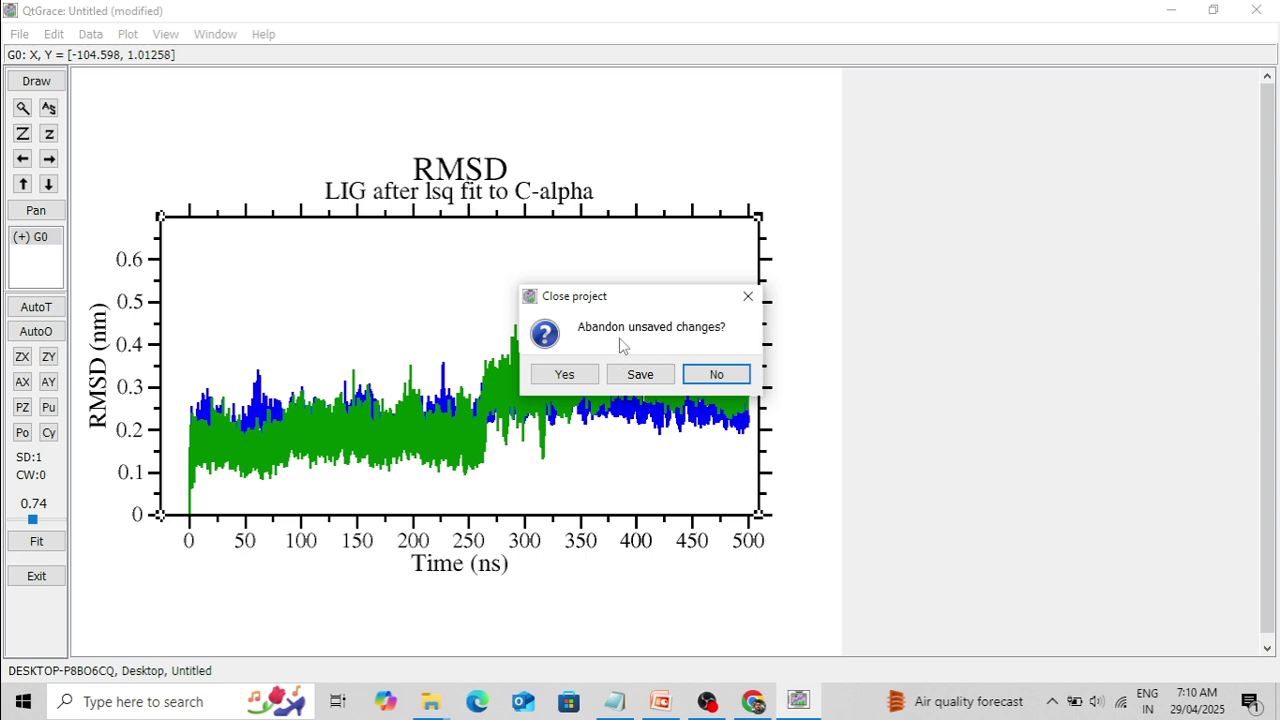
pyautogui.click(566, 376)
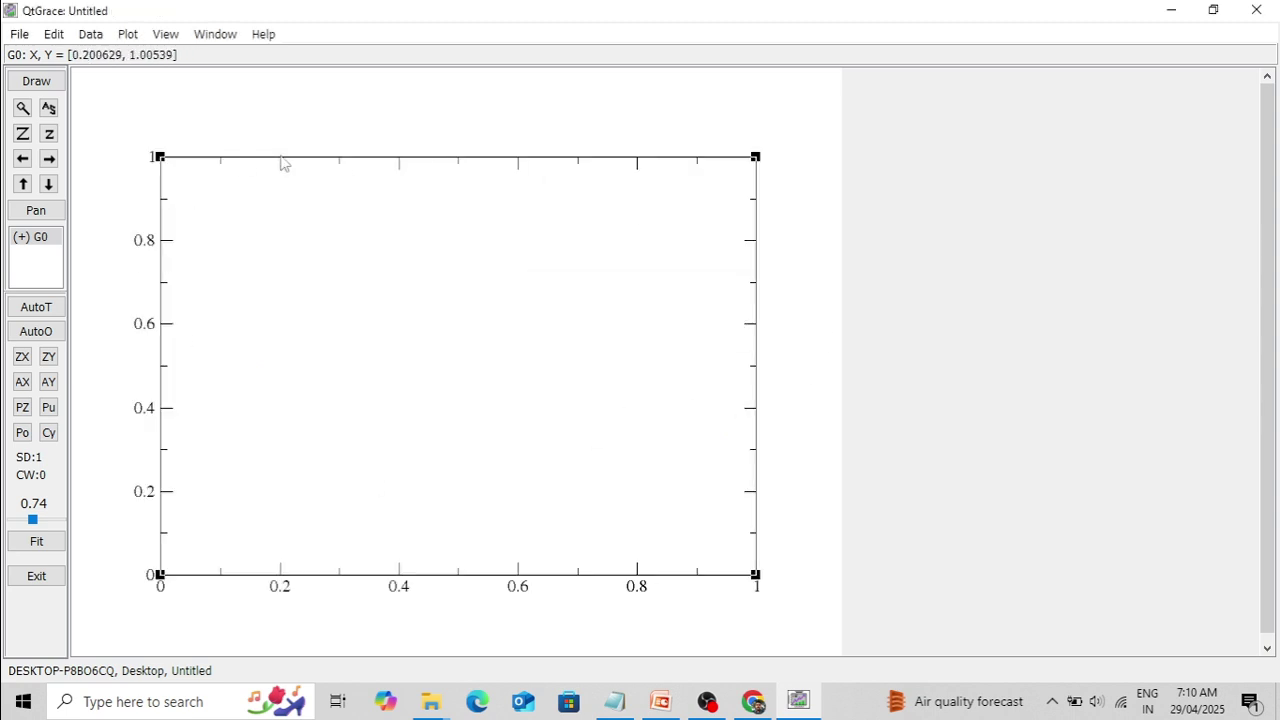
# Arrange the QtGrace and Tutorial folder windows side by side and load the rog XVG file into the empty graph.
pyautogui.click(1213, 12)
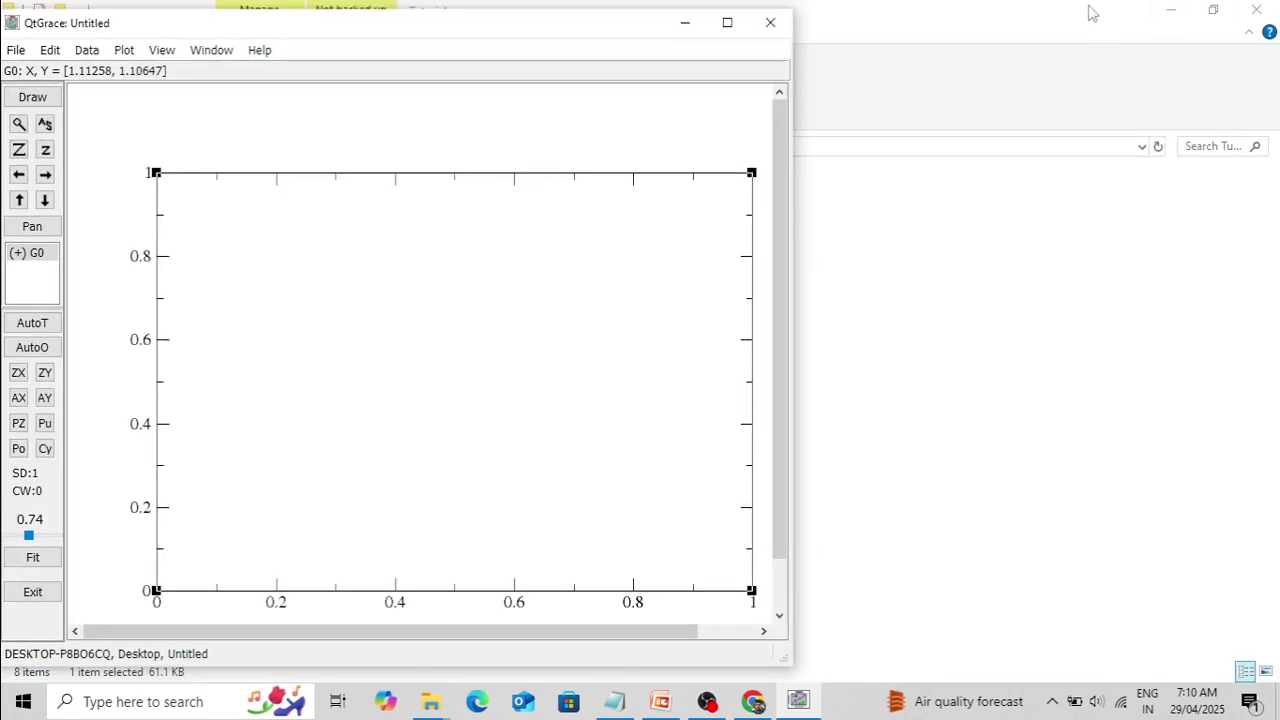
pyautogui.click(1090, 27)
pyautogui.click(740, 403)
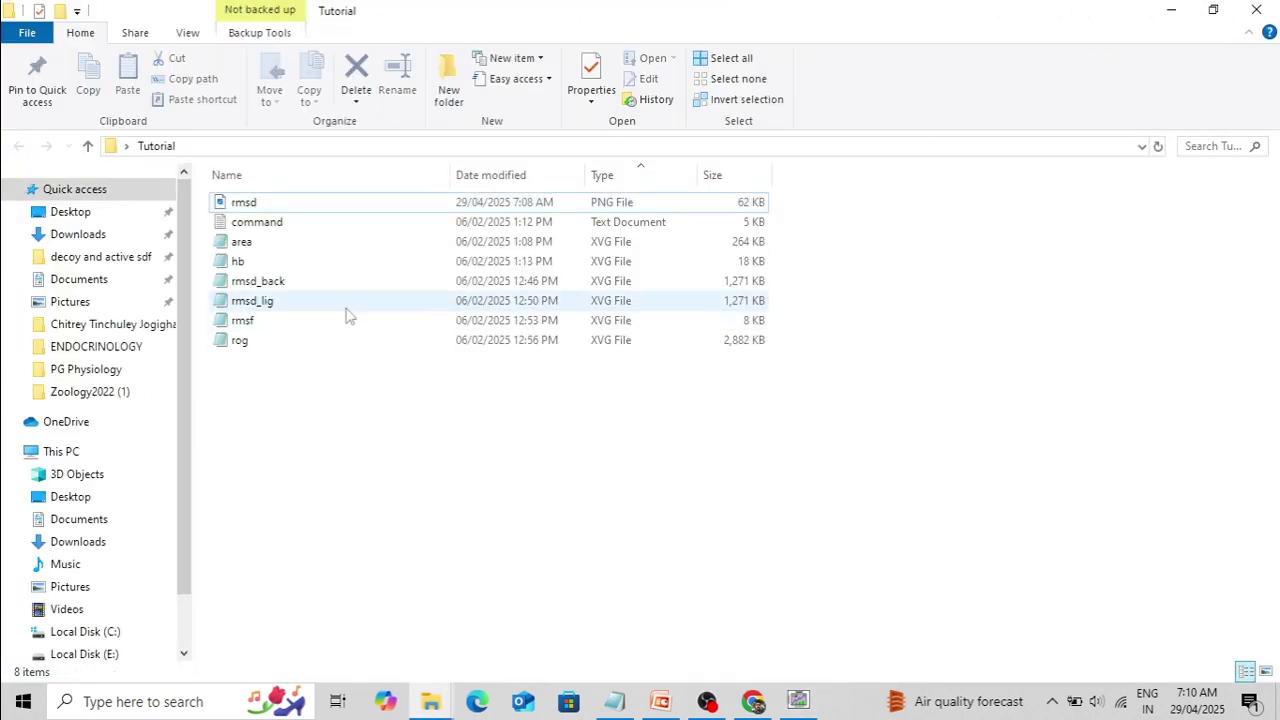
pyautogui.click(298, 346)
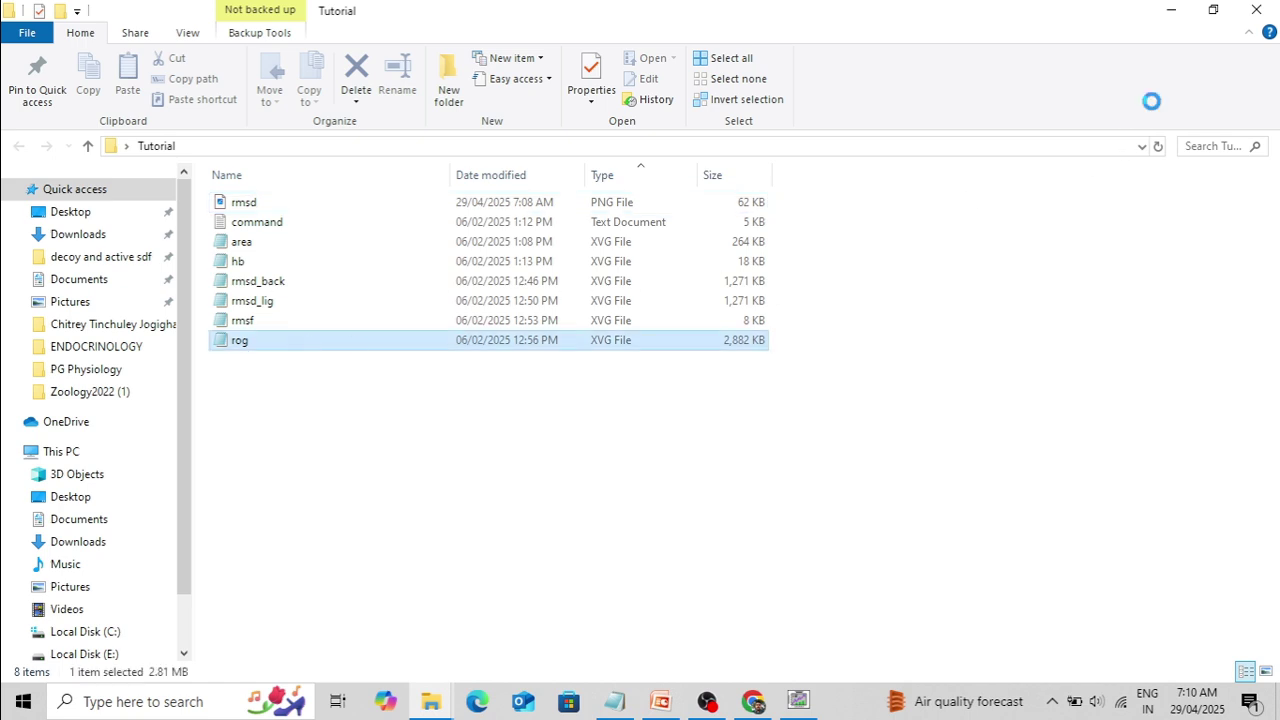
pyautogui.click(1213, 10)
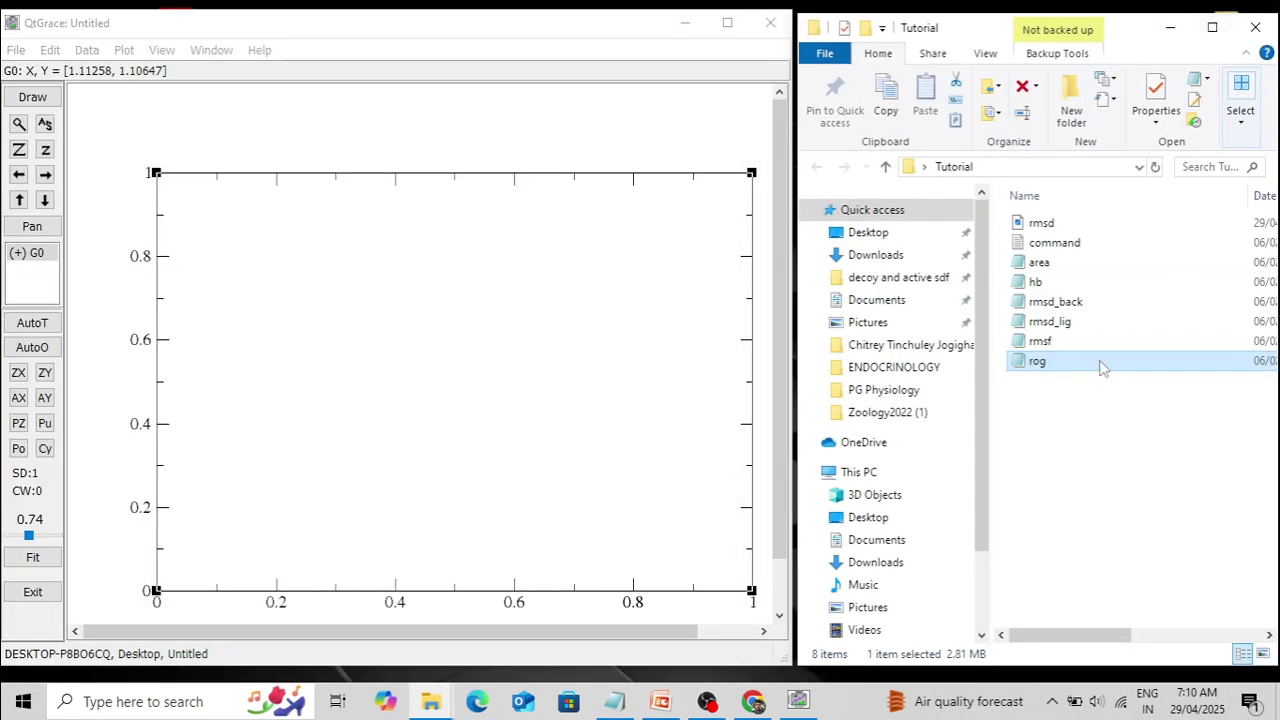
pyautogui.moveTo(1100, 366); pyautogui.dragTo(600, 380)
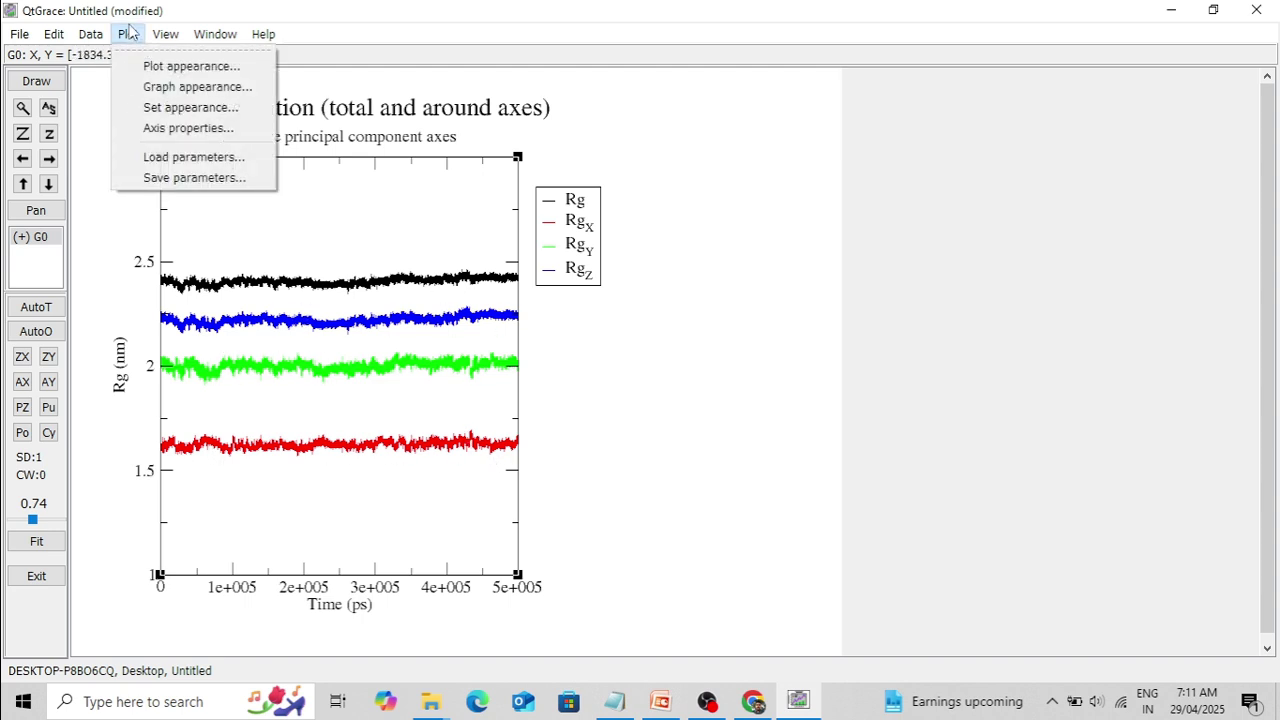
# Kill the data of set G0.S1, the red Rg X curve, in the radius of gyration plot.
pyautogui.click(185, 108)
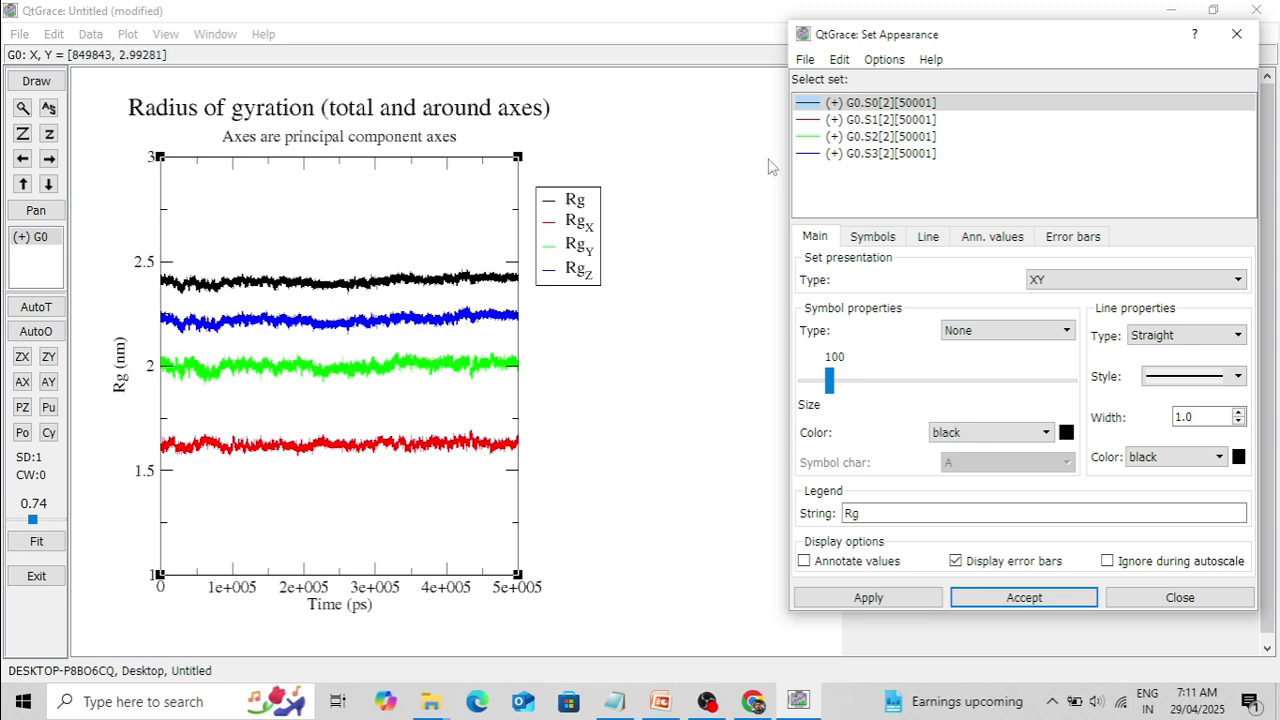
pyautogui.click(820, 120)
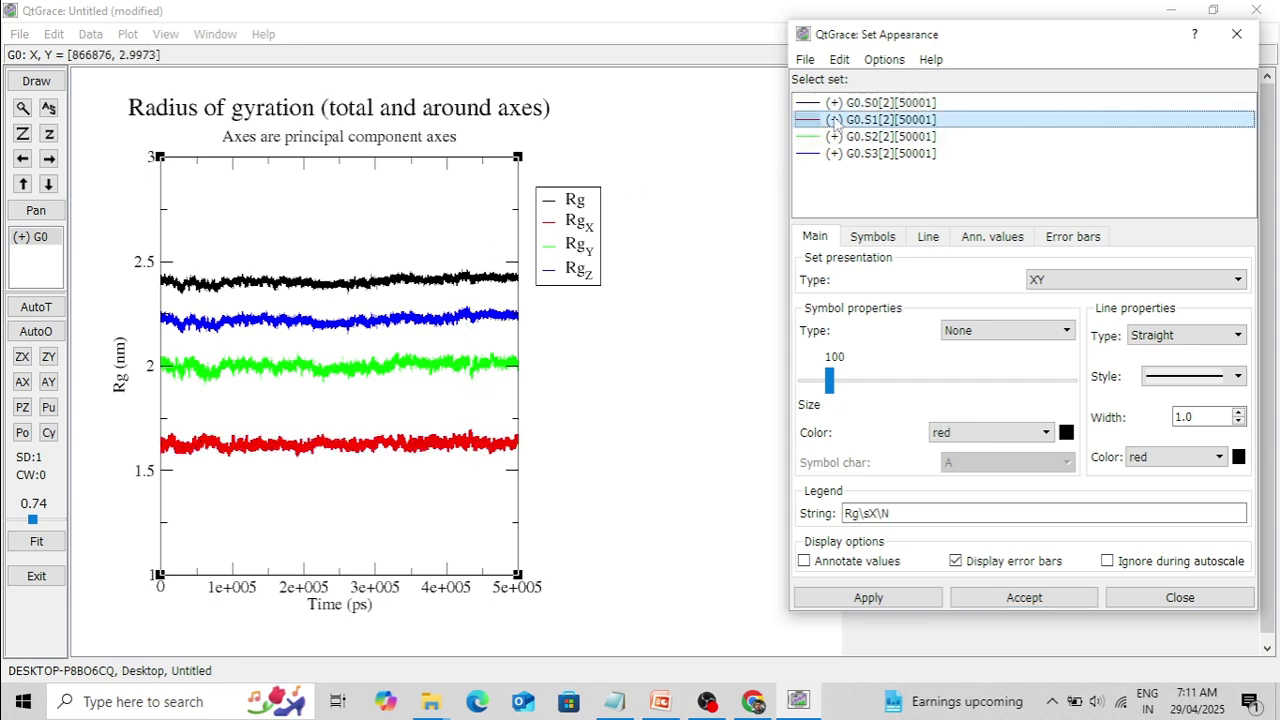
pyautogui.rightClick(834, 120)
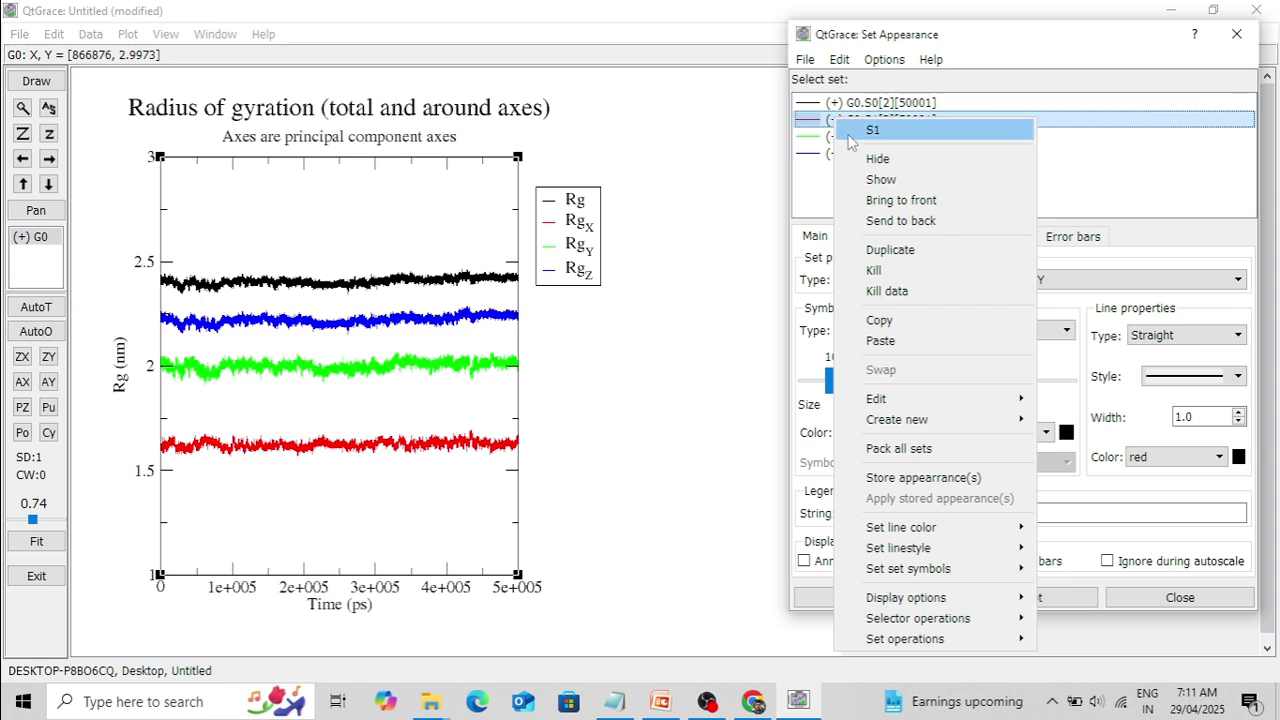
pyautogui.click(888, 291)
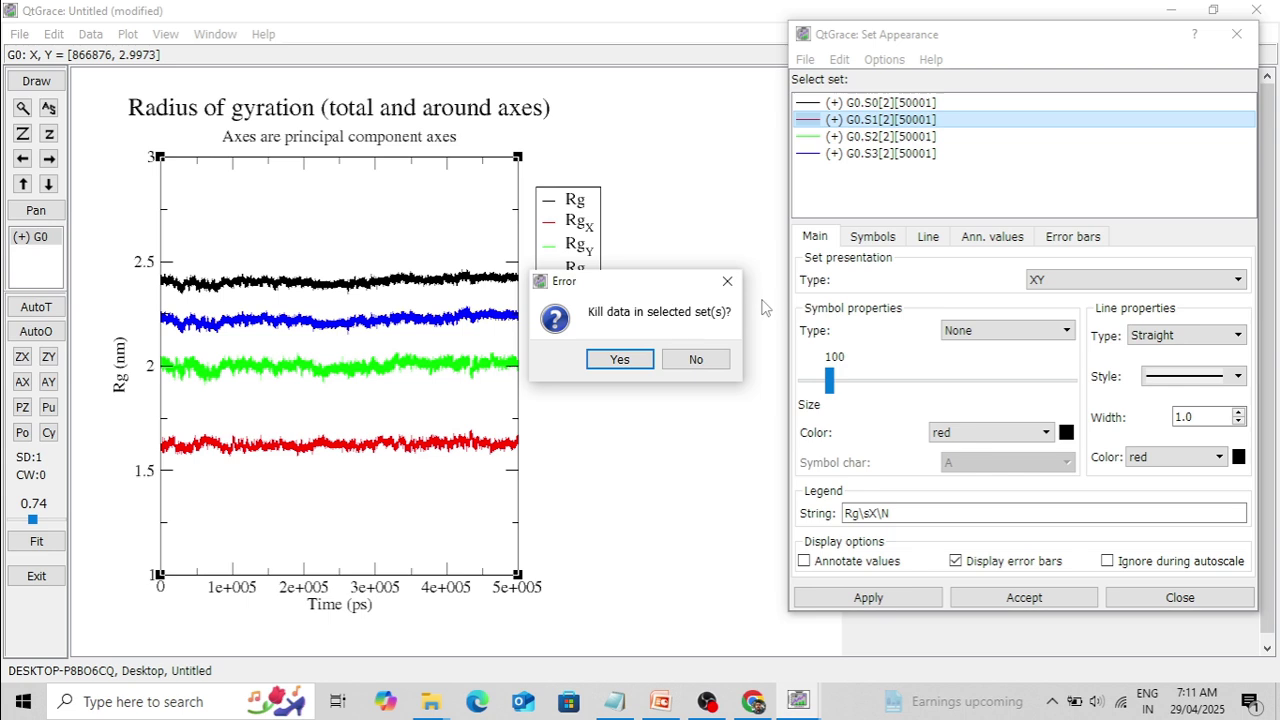
pyautogui.click(620, 359)
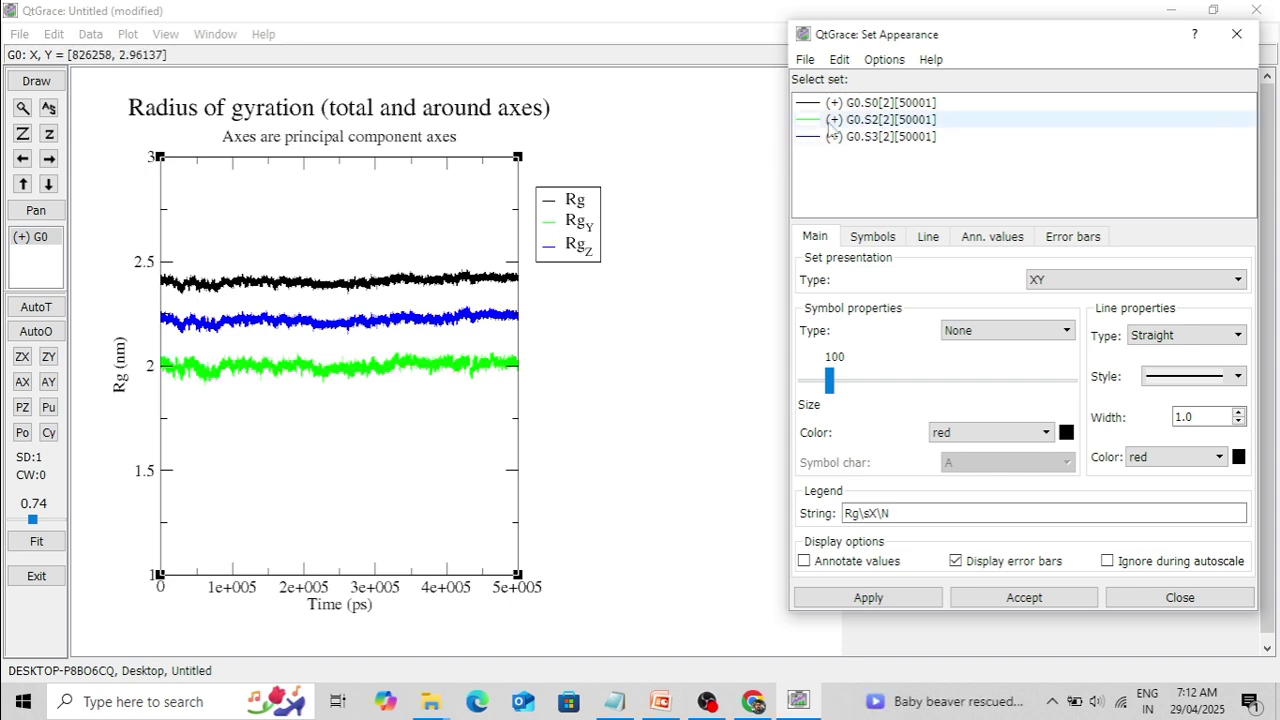
# Kill the data of the Rg Y and Rg Z sets, G0.S2 and G0.S3, and close the set appearance settings.
pyautogui.click(865, 119)
pyautogui.rightClick(830, 120)
pyautogui.click(883, 295)
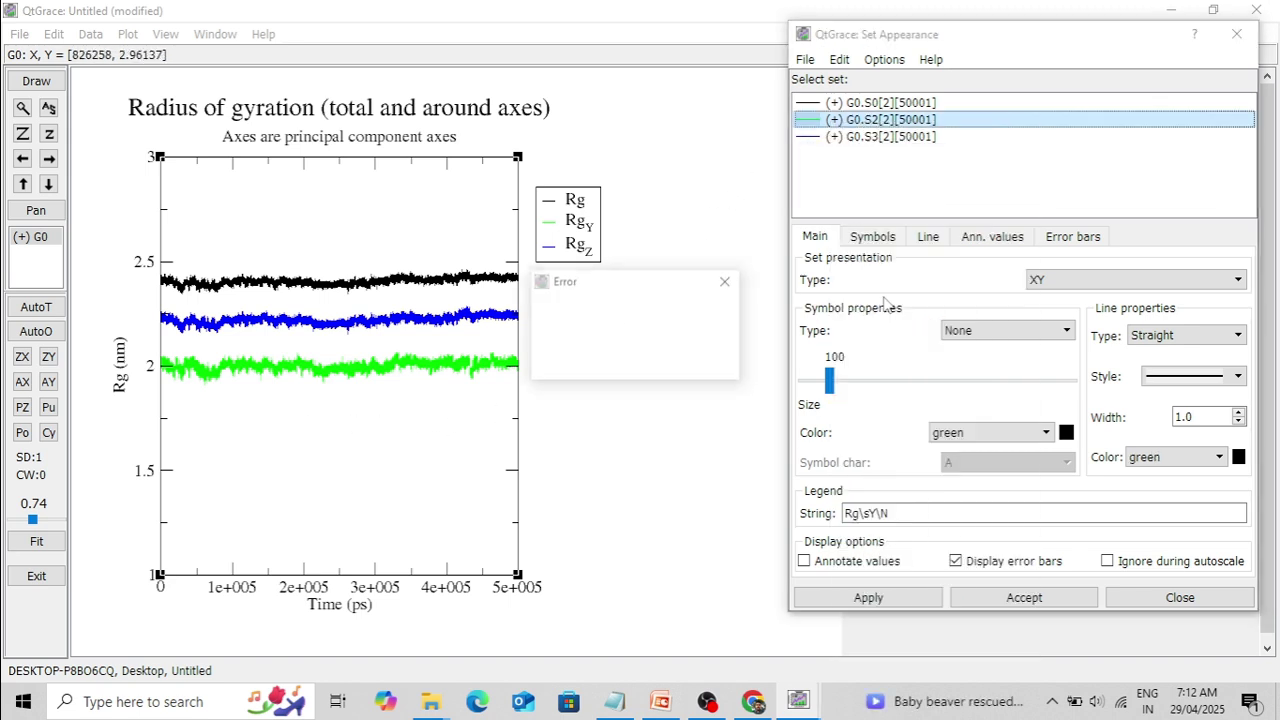
pyautogui.click(615, 357)
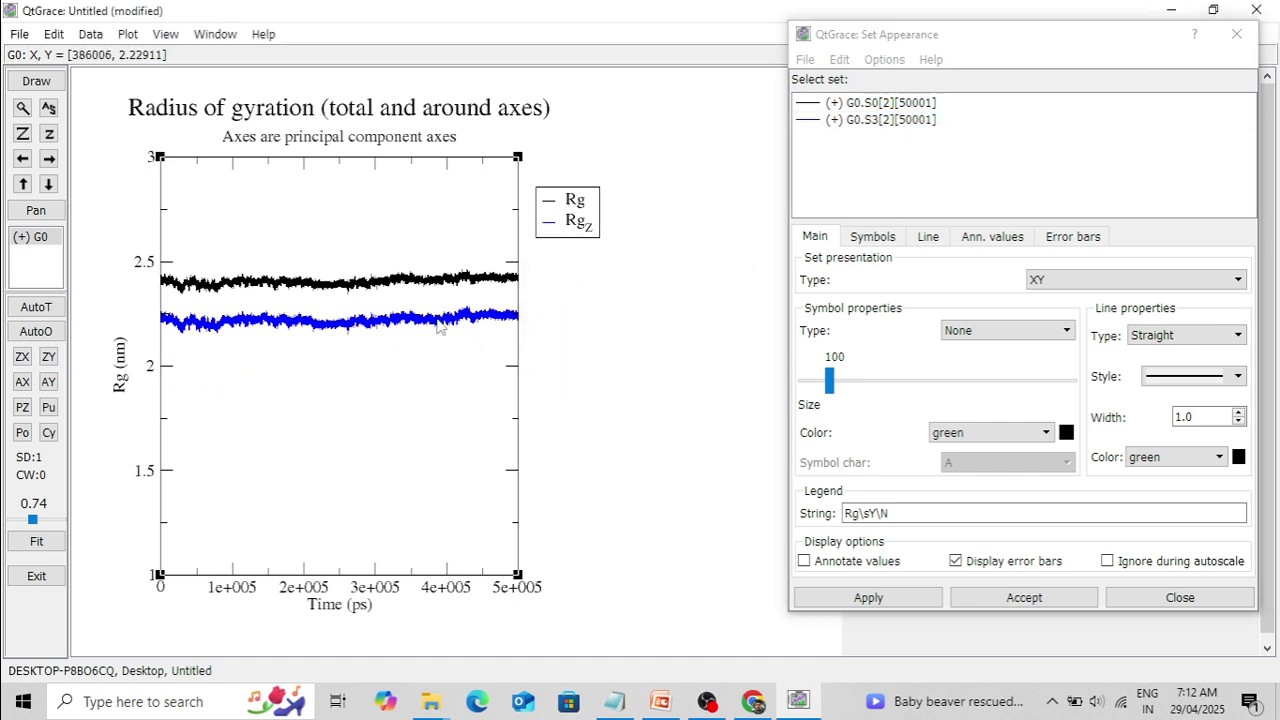
pyautogui.click(850, 119)
pyautogui.rightClick(857, 116)
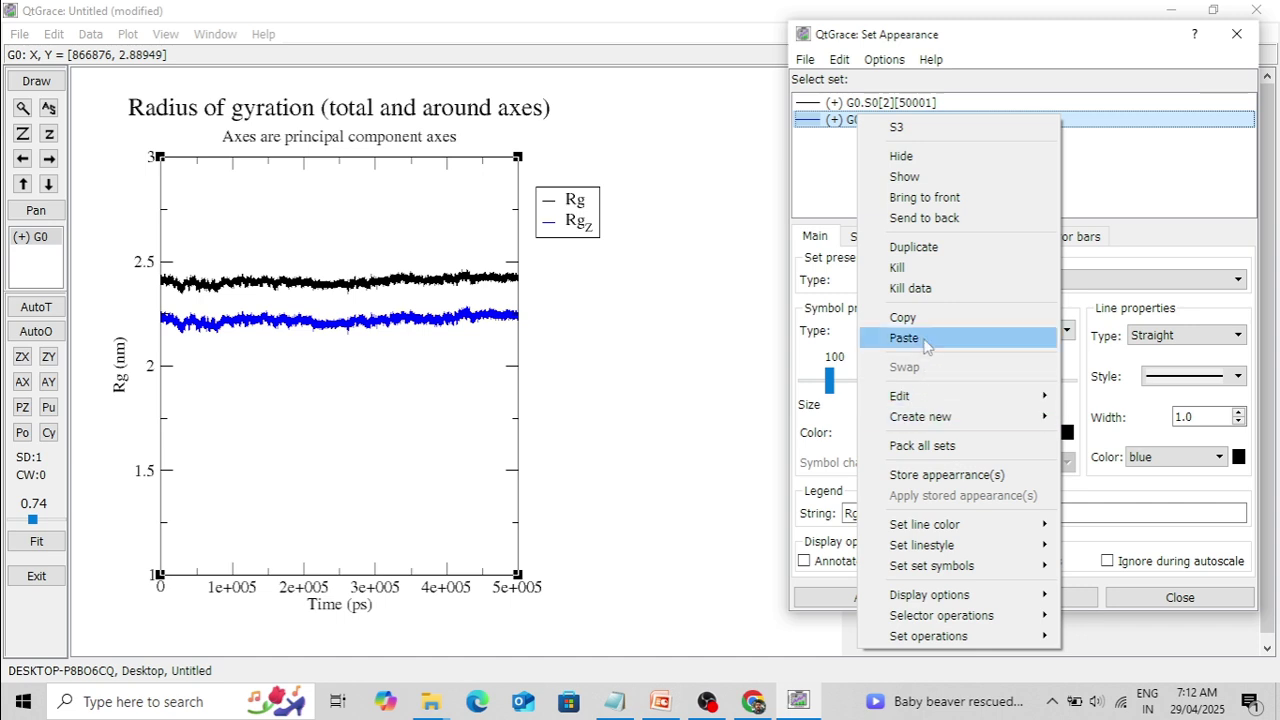
pyautogui.click(923, 290)
pyautogui.click(620, 359)
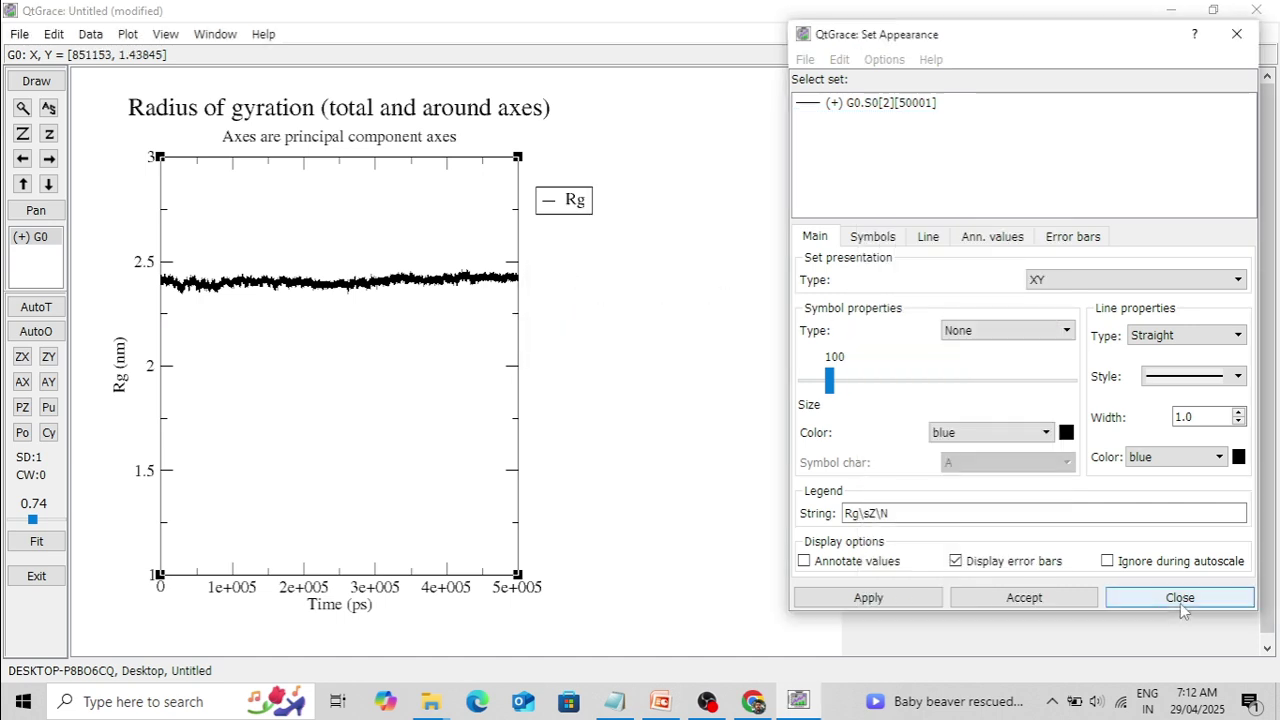
pyautogui.click(1180, 599)
pyautogui.hotkey('ctrl', 'a')
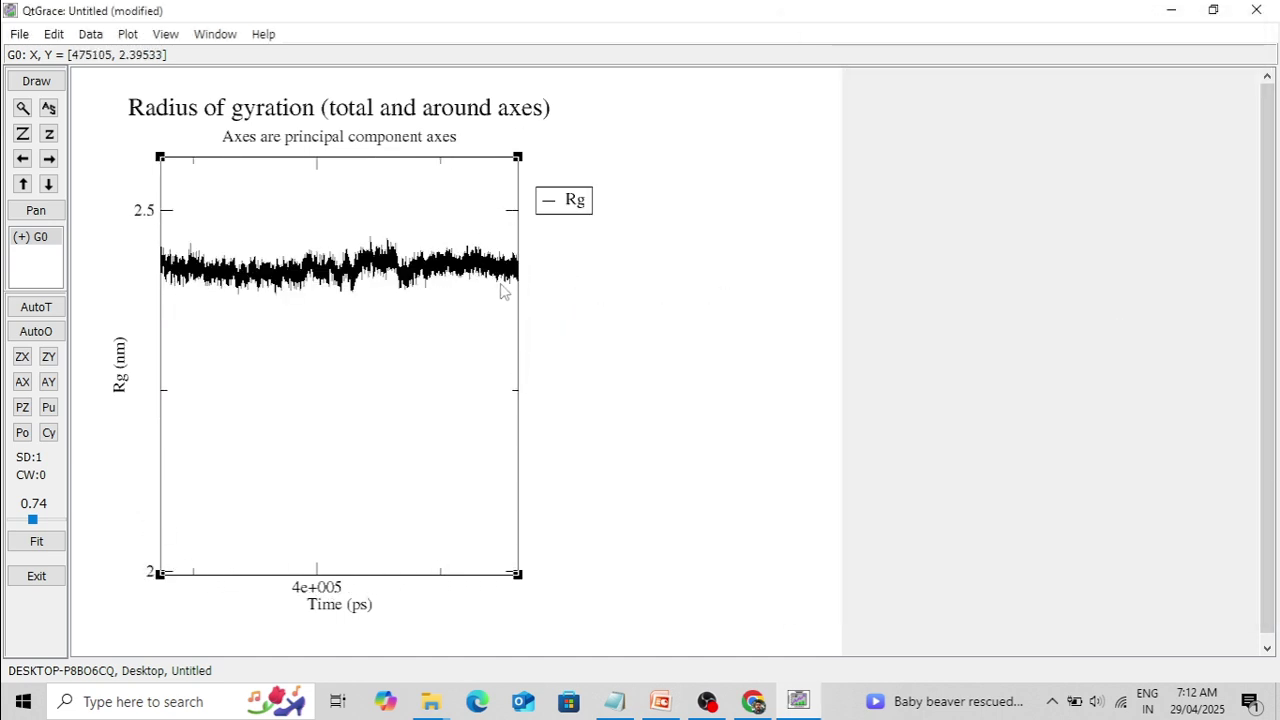
pyautogui.scroll(1, 503, 290)
pyautogui.scroll(-4, 503, 290)
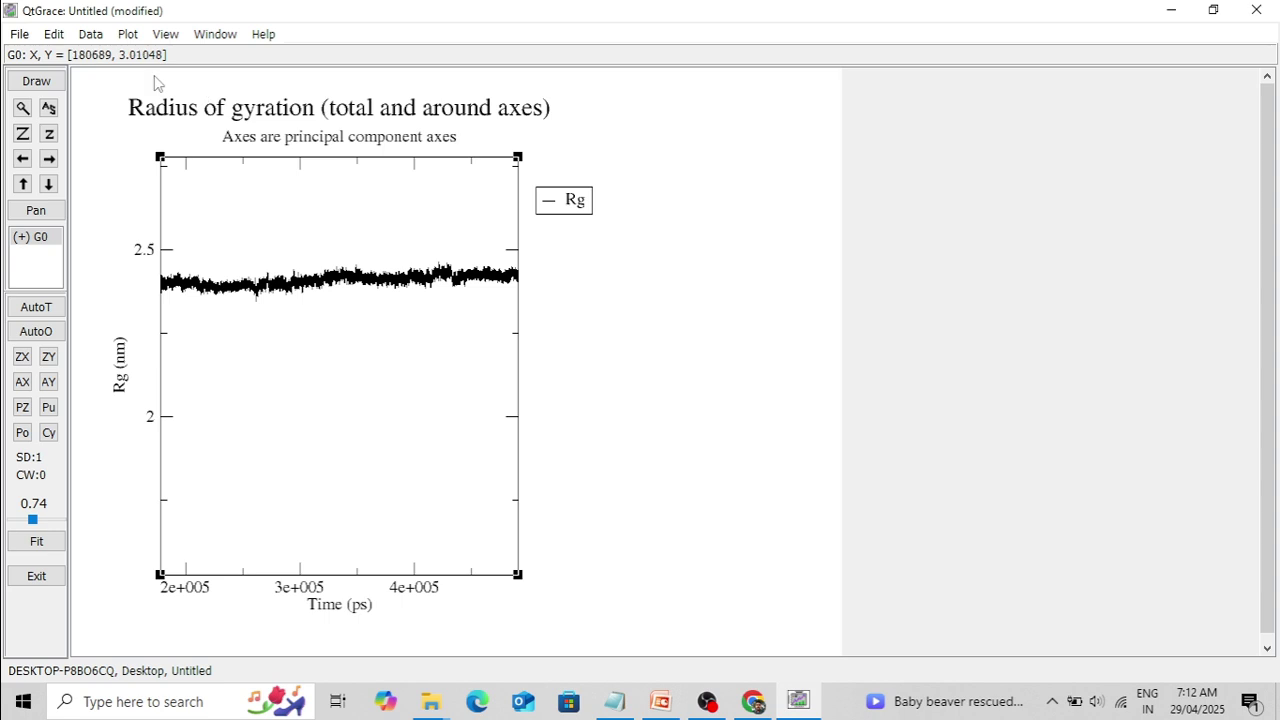
# Shorten the graph title to "Radius of gyration (total)" and accept the graph appearance.
pyautogui.click(131, 34)
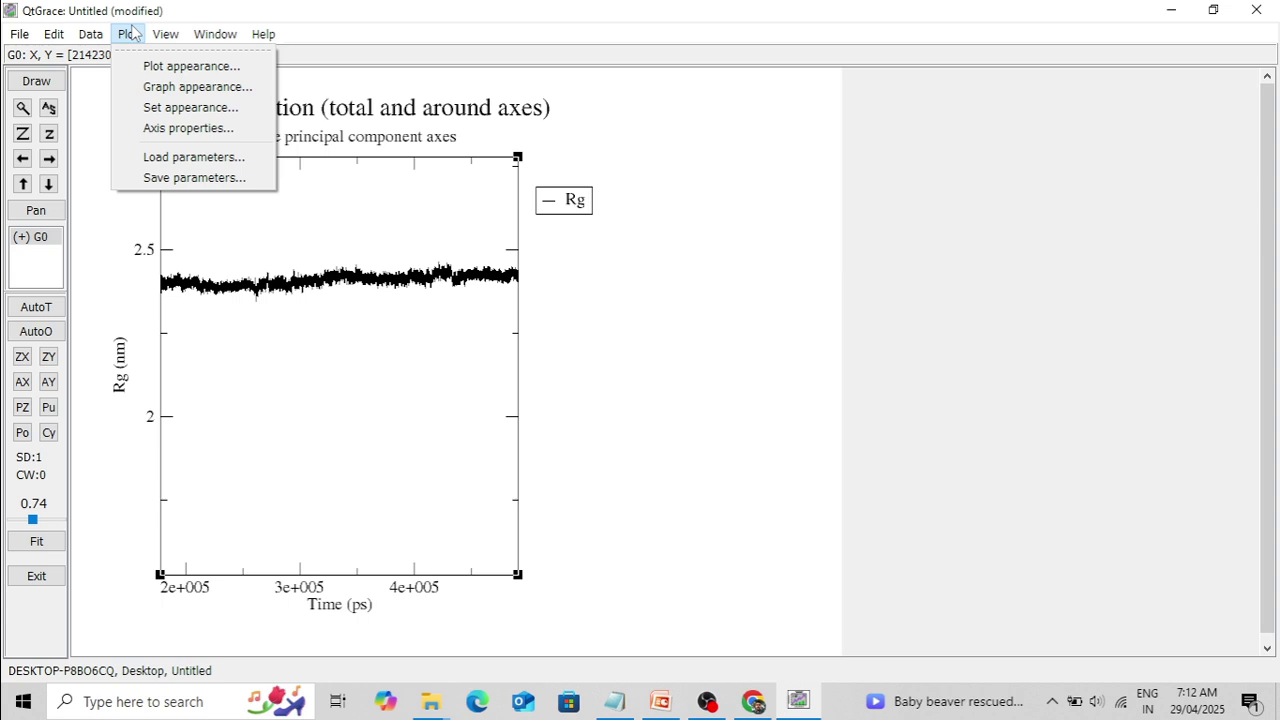
pyautogui.click(172, 88)
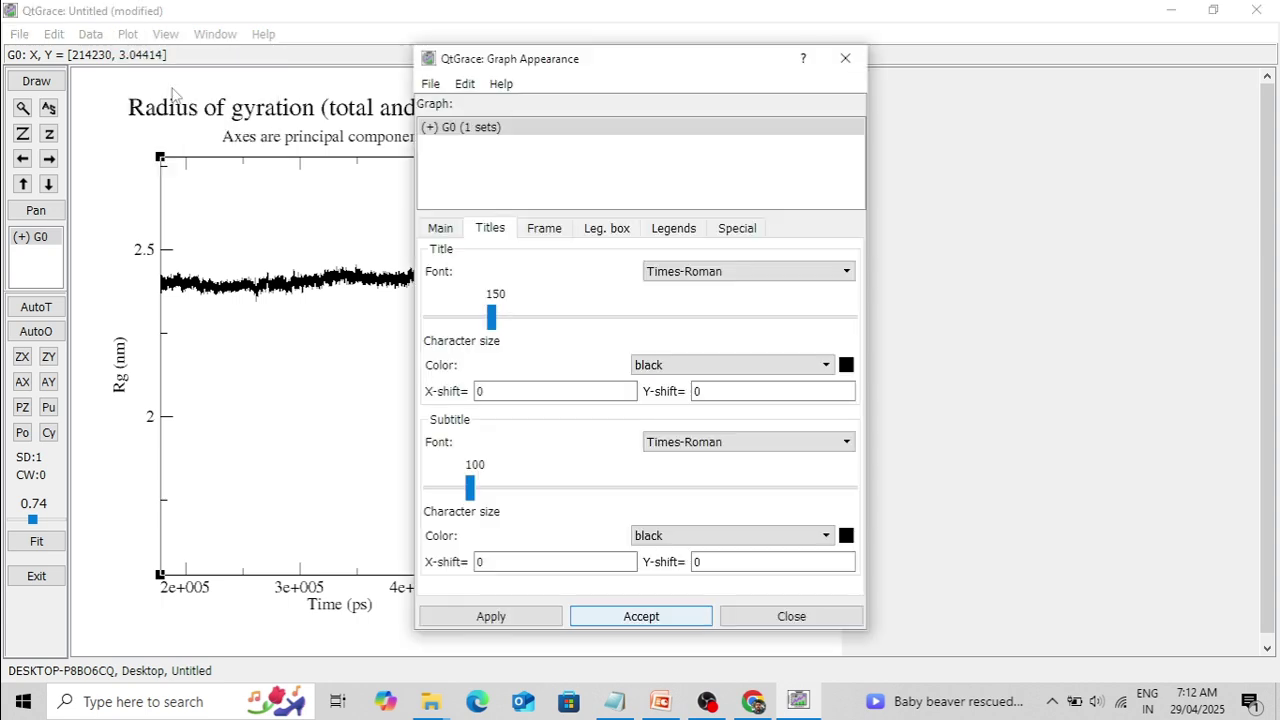
pyautogui.click(441, 228)
pyautogui.moveTo(657, 67); pyautogui.dragTo(980, 70)
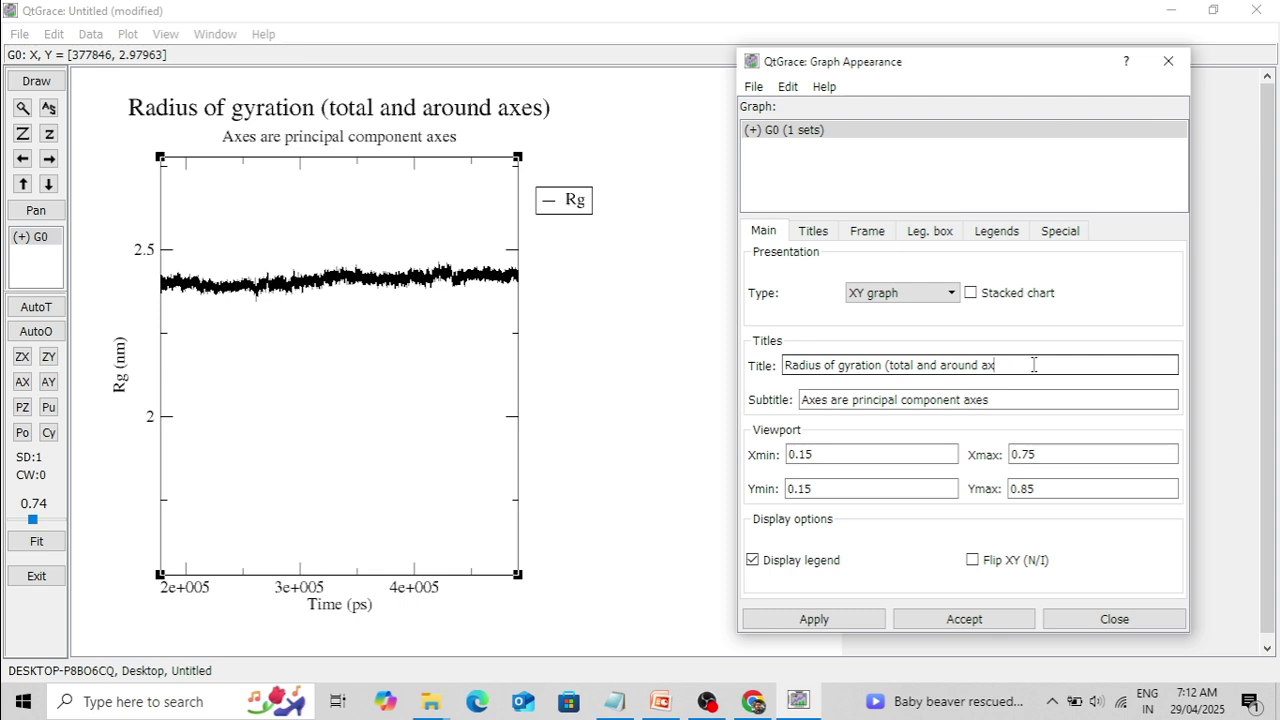
pyautogui.press('BackSpace')
pyautogui.press('BackSpace')
pyautogui.press('BackSpace')
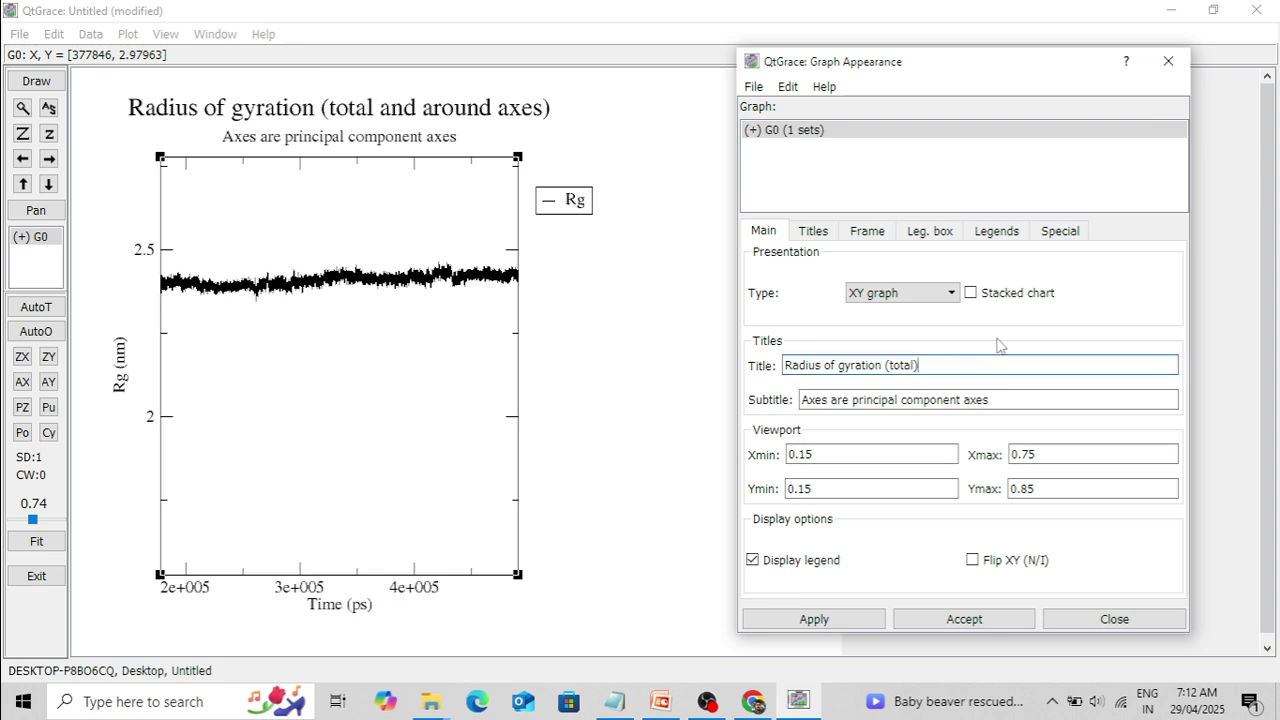
pyautogui.click(964, 619)
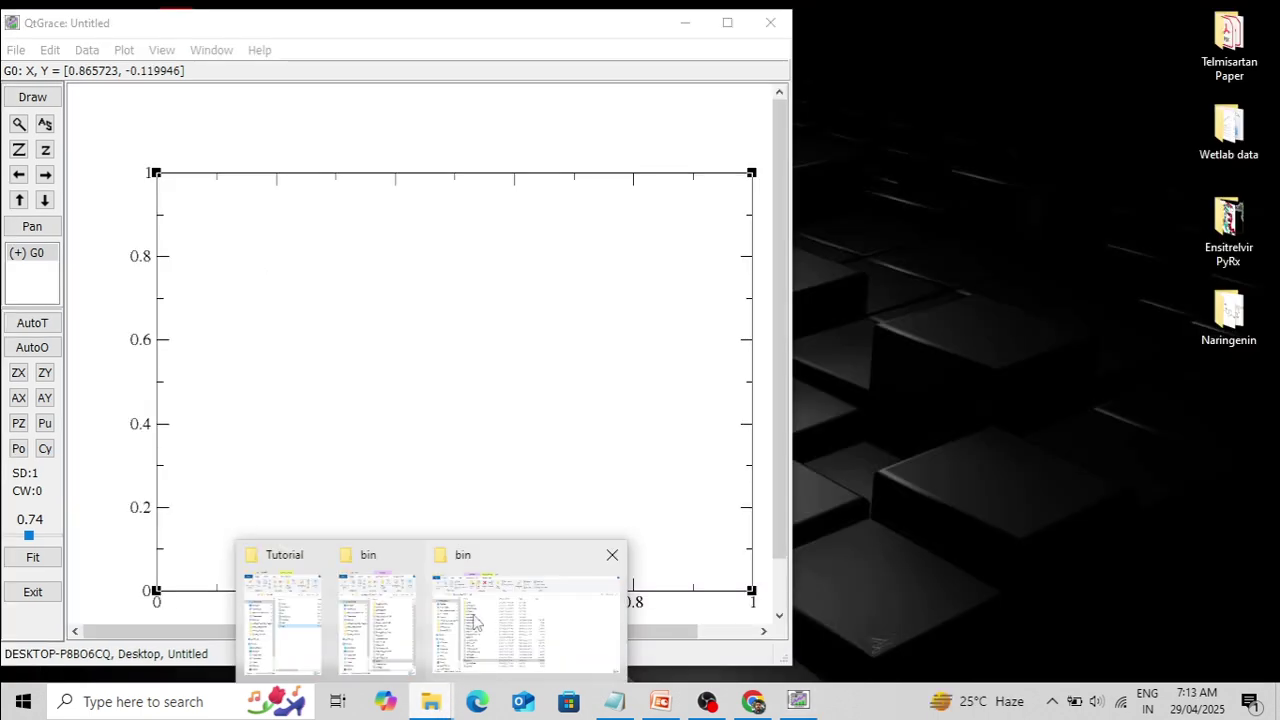
# Load the hb file from the Tutorial folder into the empty graph and maximize the QtGrace window.
pyautogui.click(295, 643)
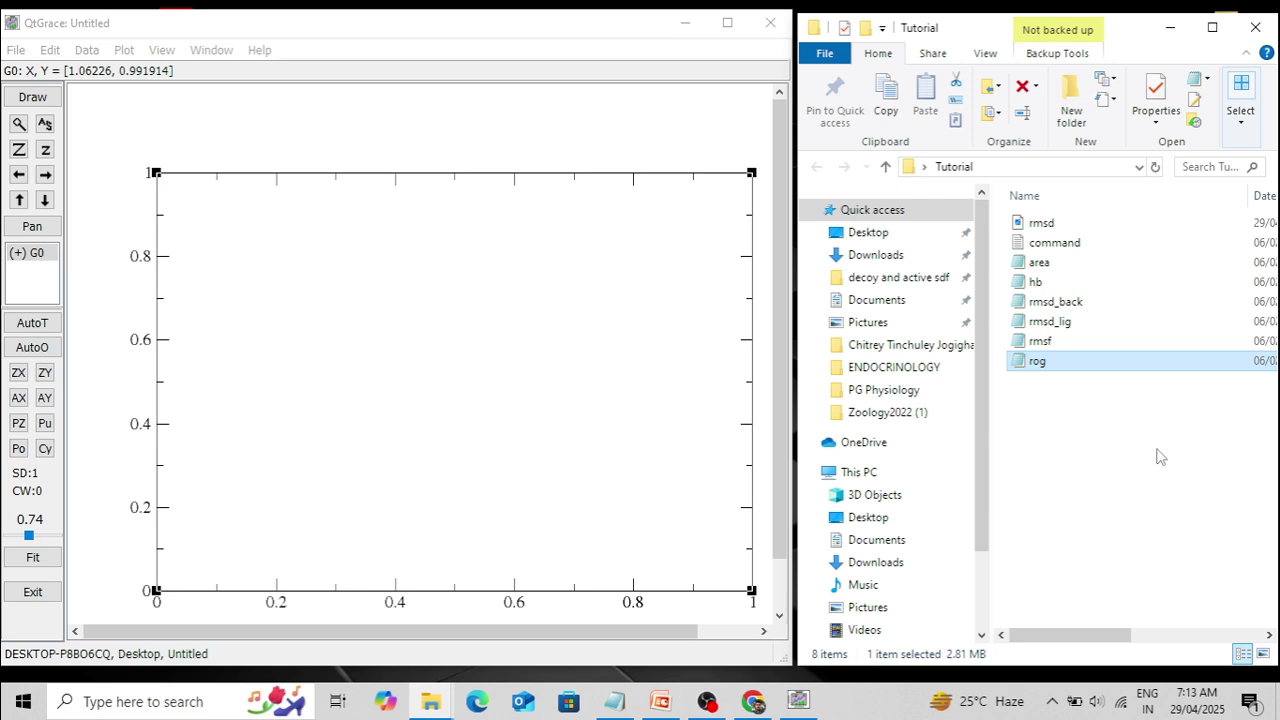
pyautogui.click(1124, 287)
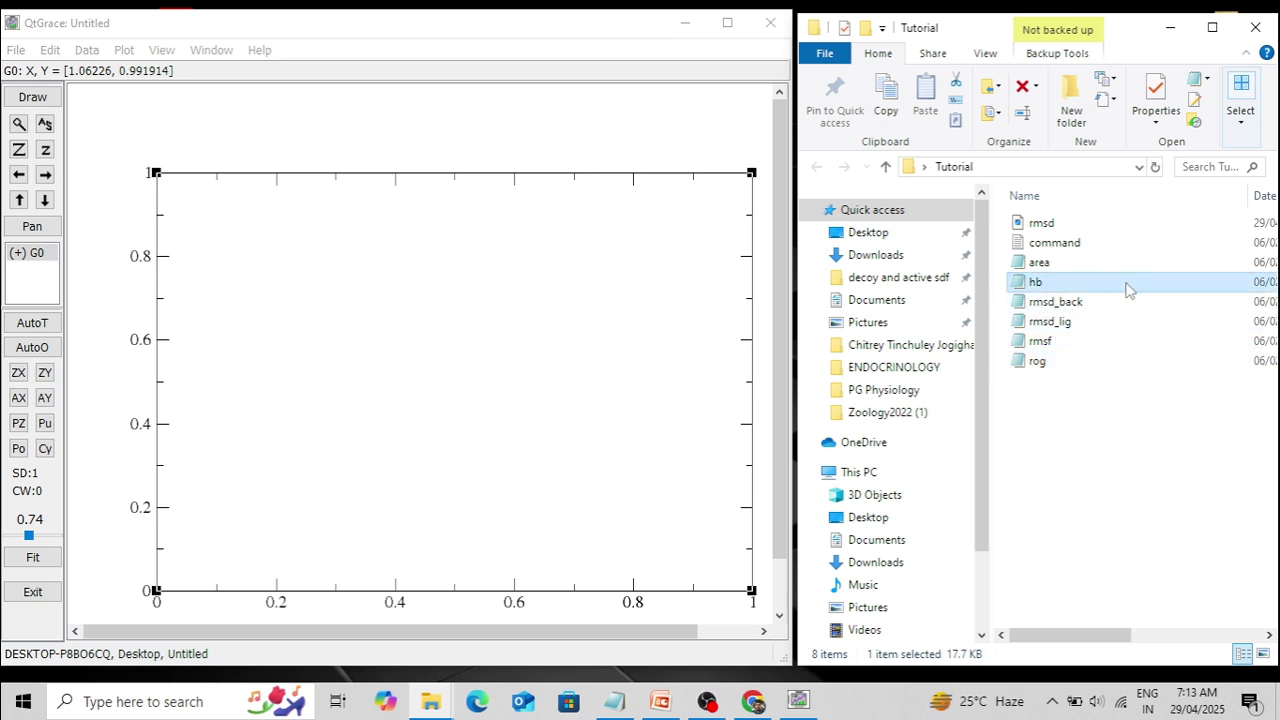
pyautogui.moveTo(1127, 289); pyautogui.dragTo(604, 363)
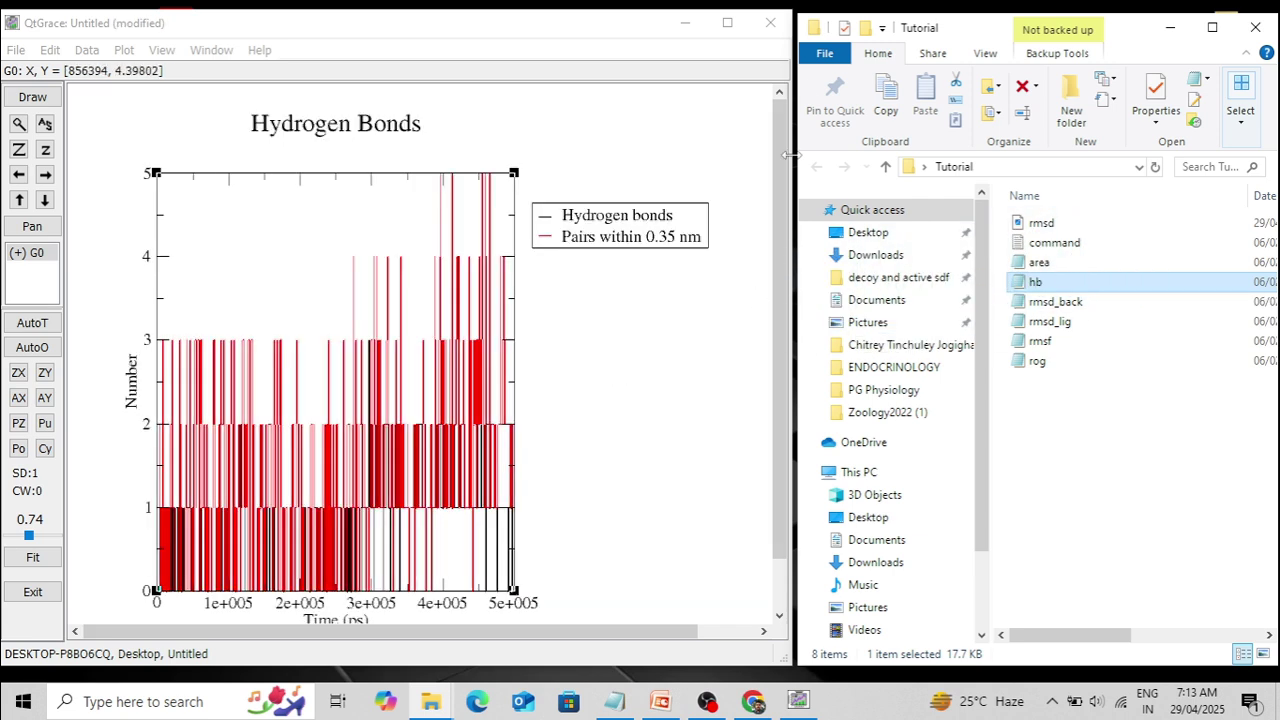
pyautogui.click(728, 23)
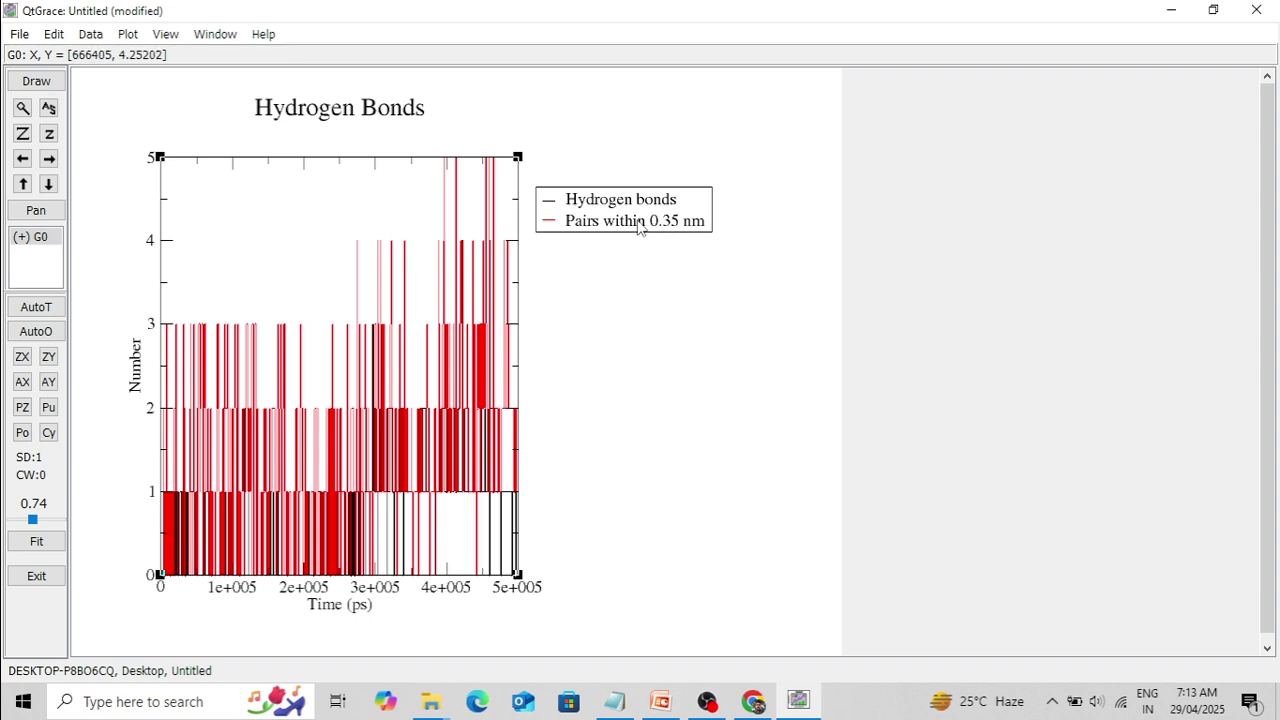
# Kill the data of the "Pairs within 0.35 nm" set in the hydrogen bonds plot and close the set appearance settings.
pyautogui.click(128, 34)
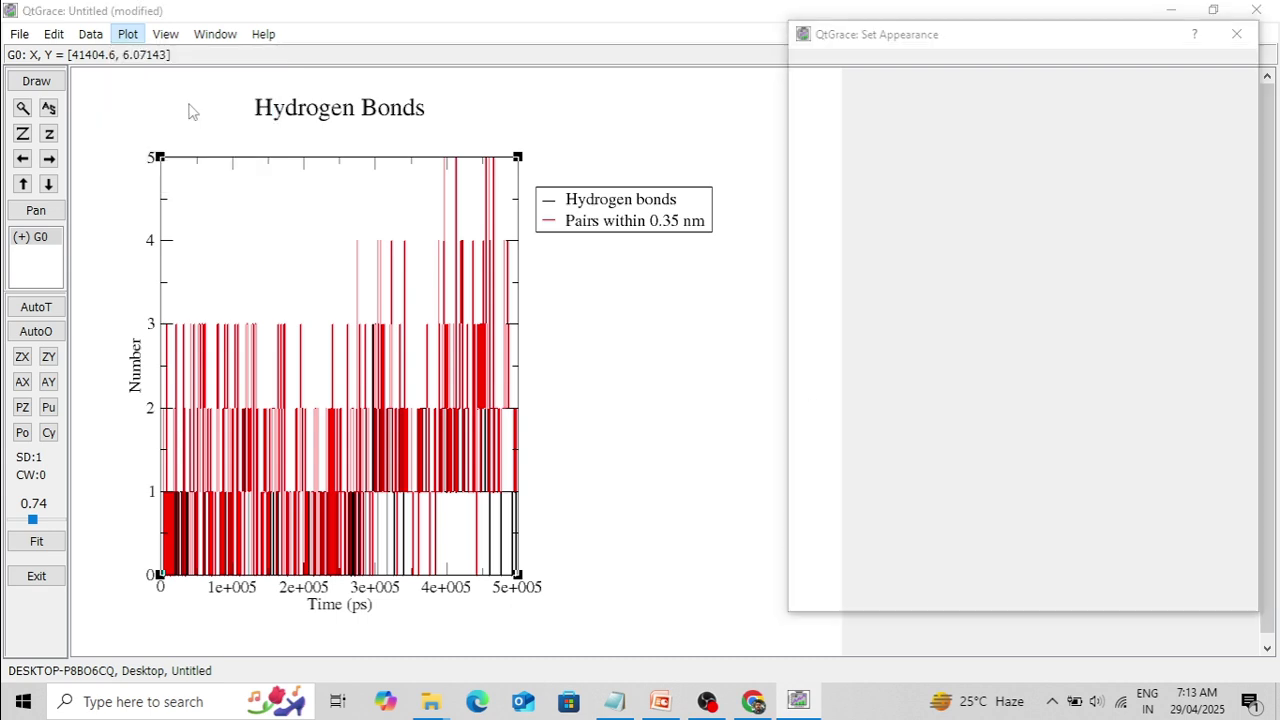
pyautogui.click(190, 108)
pyautogui.click(855, 119)
pyautogui.rightClick(848, 121)
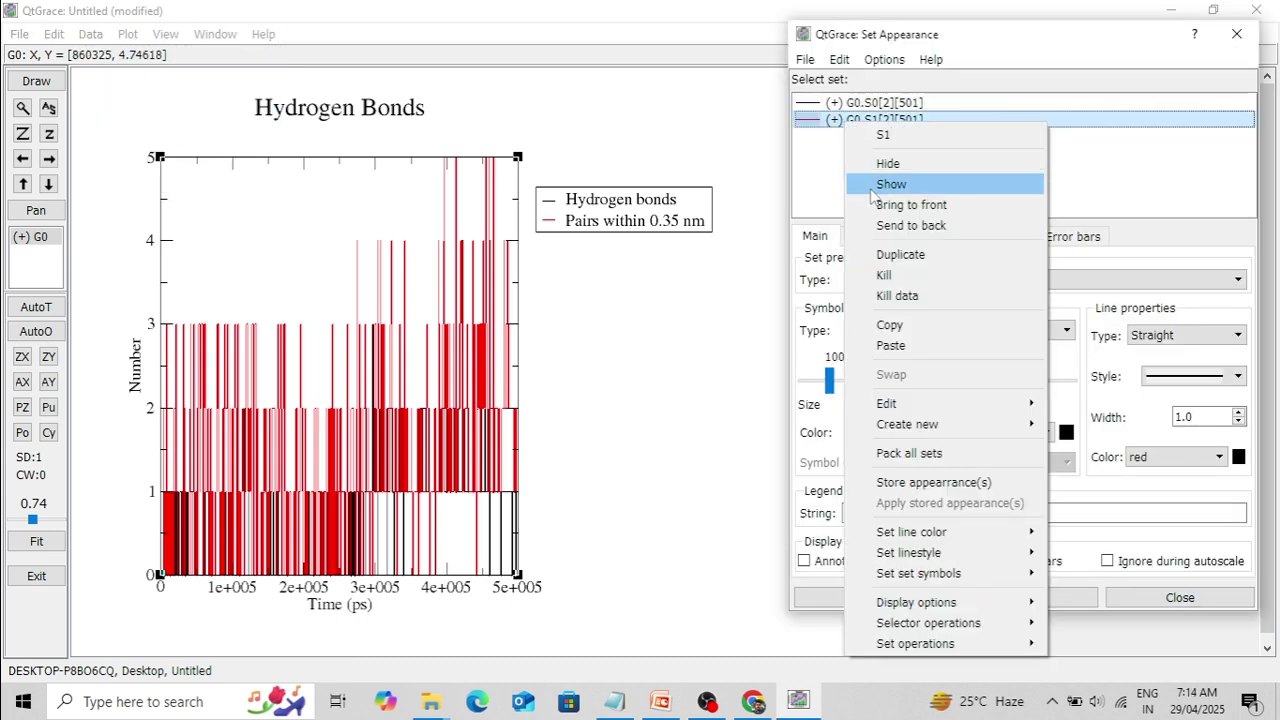
pyautogui.click(886, 296)
pyautogui.click(640, 357)
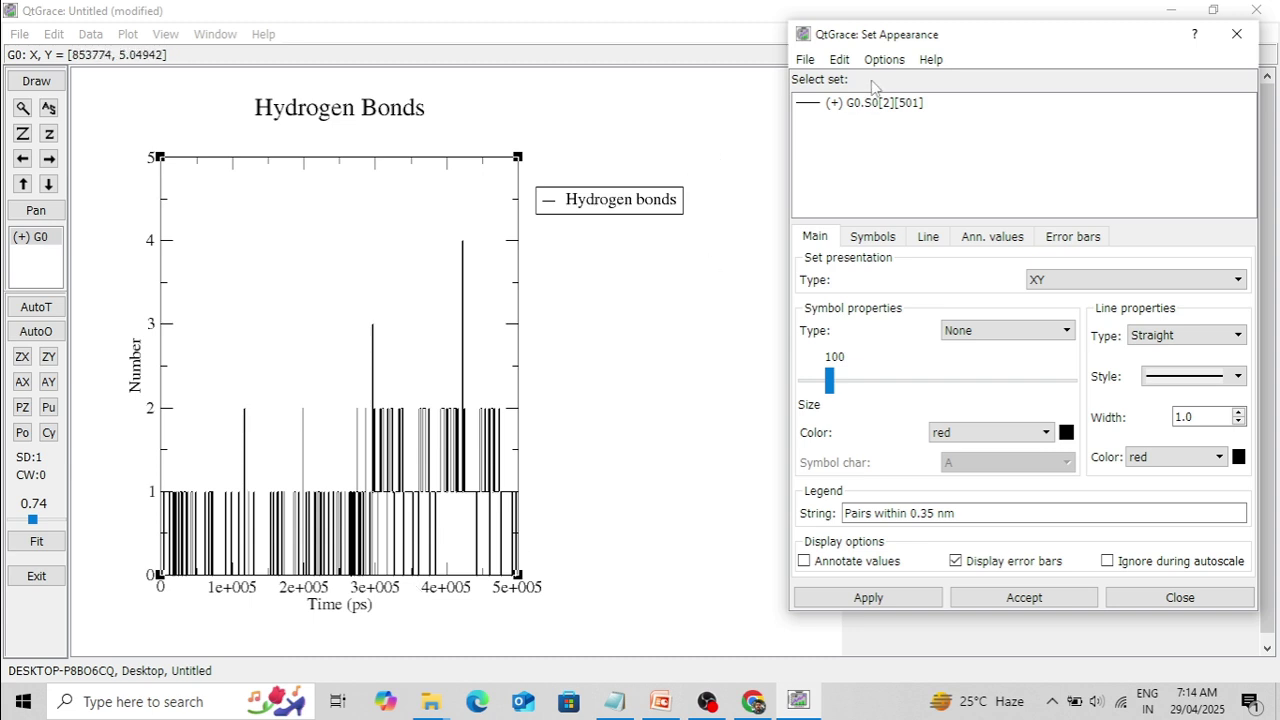
pyautogui.moveTo(995, 50); pyautogui.dragTo(893, 47)
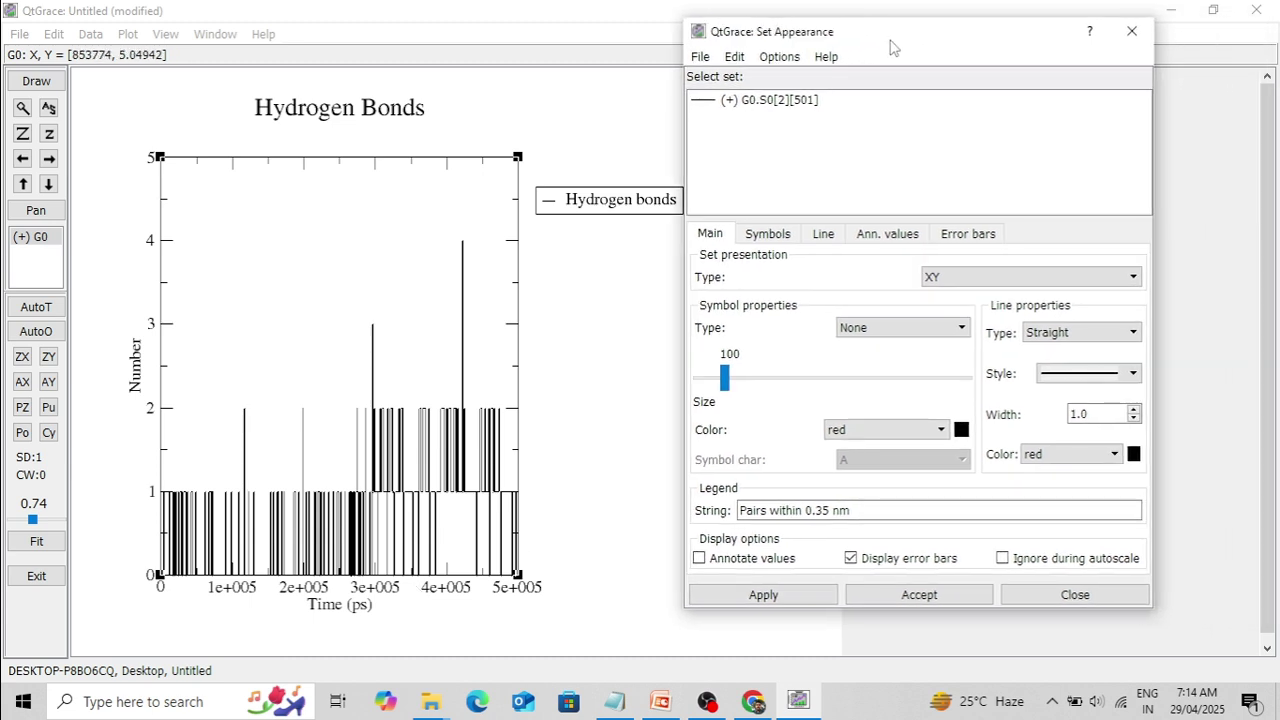
pyautogui.click(1131, 31)
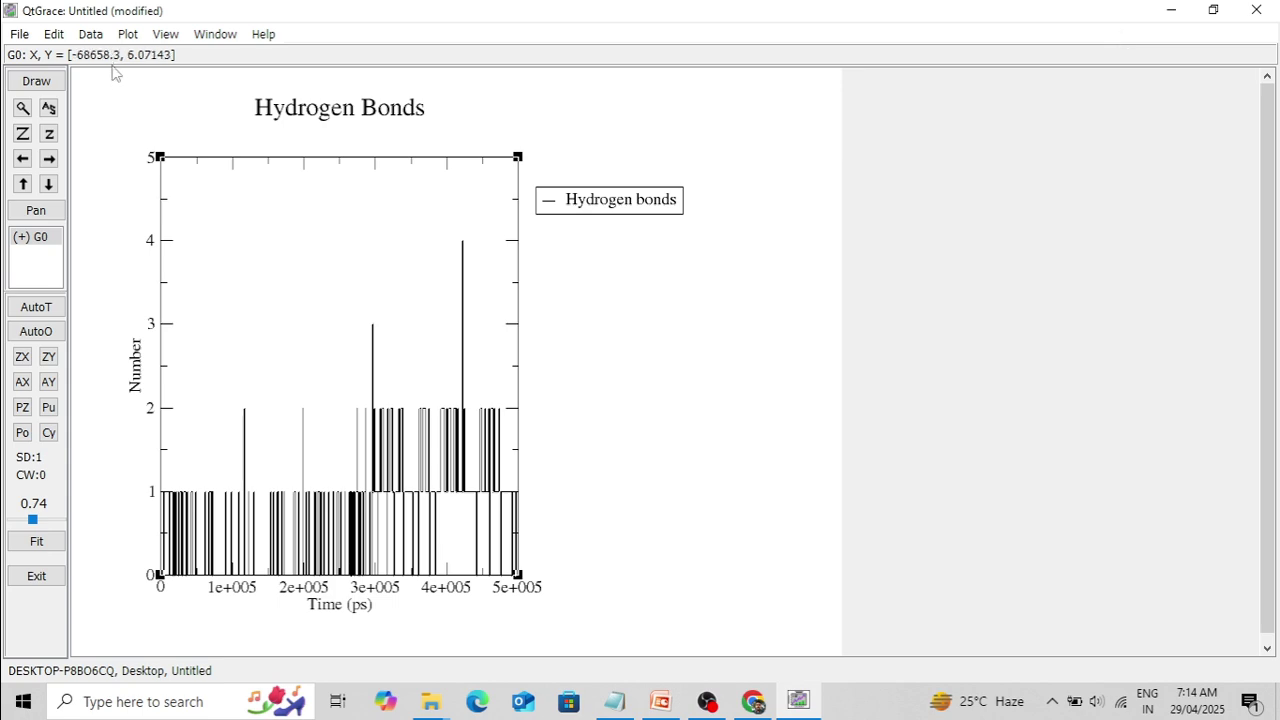
# Label the X axis "Time (ns)" and apply the tick label axis transform $t/1000.
pyautogui.click(128, 34)
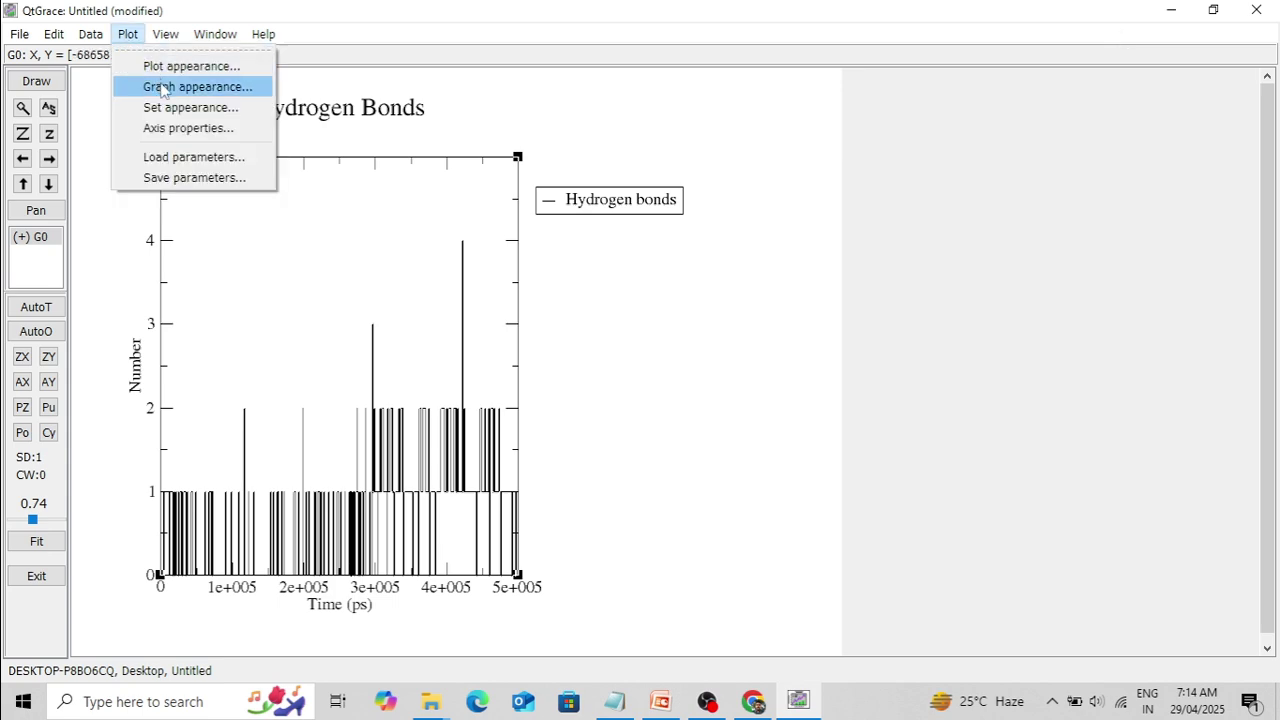
pyautogui.click(187, 128)
pyautogui.moveTo(677, 49); pyautogui.dragTo(925, 44)
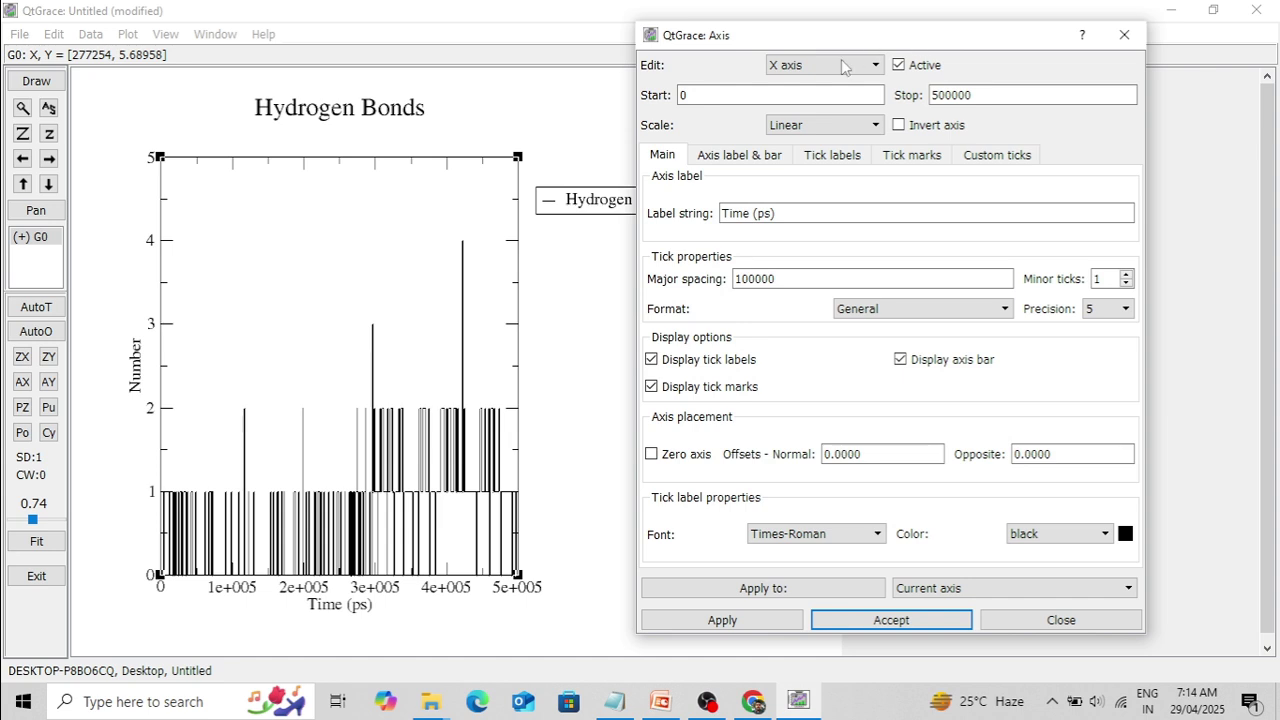
pyautogui.click(765, 214)
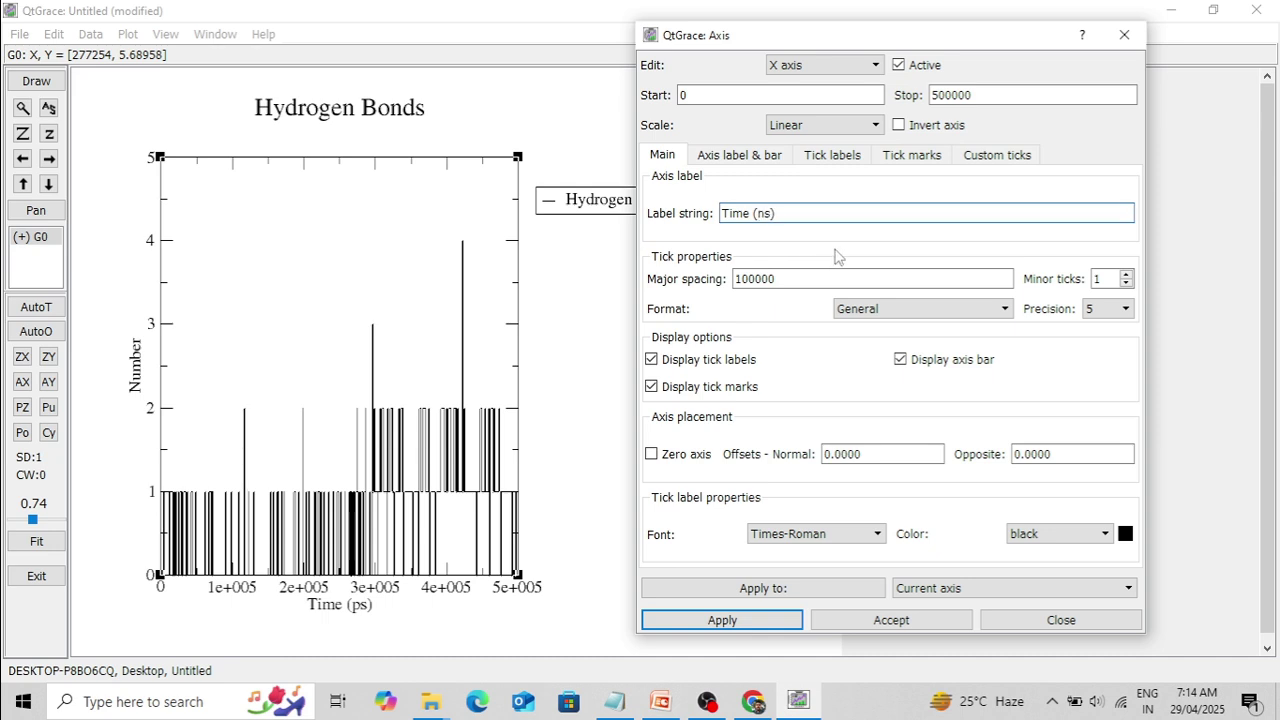
pyautogui.click(842, 158)
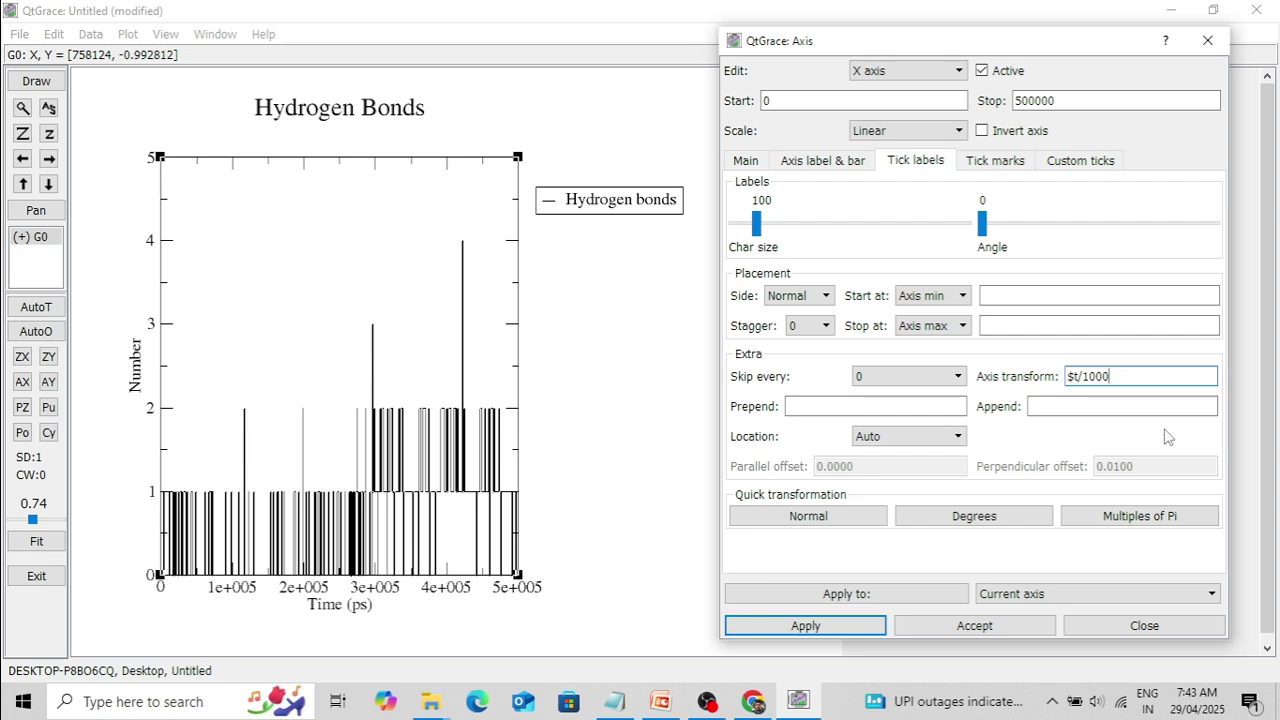
pyautogui.click(860, 627)
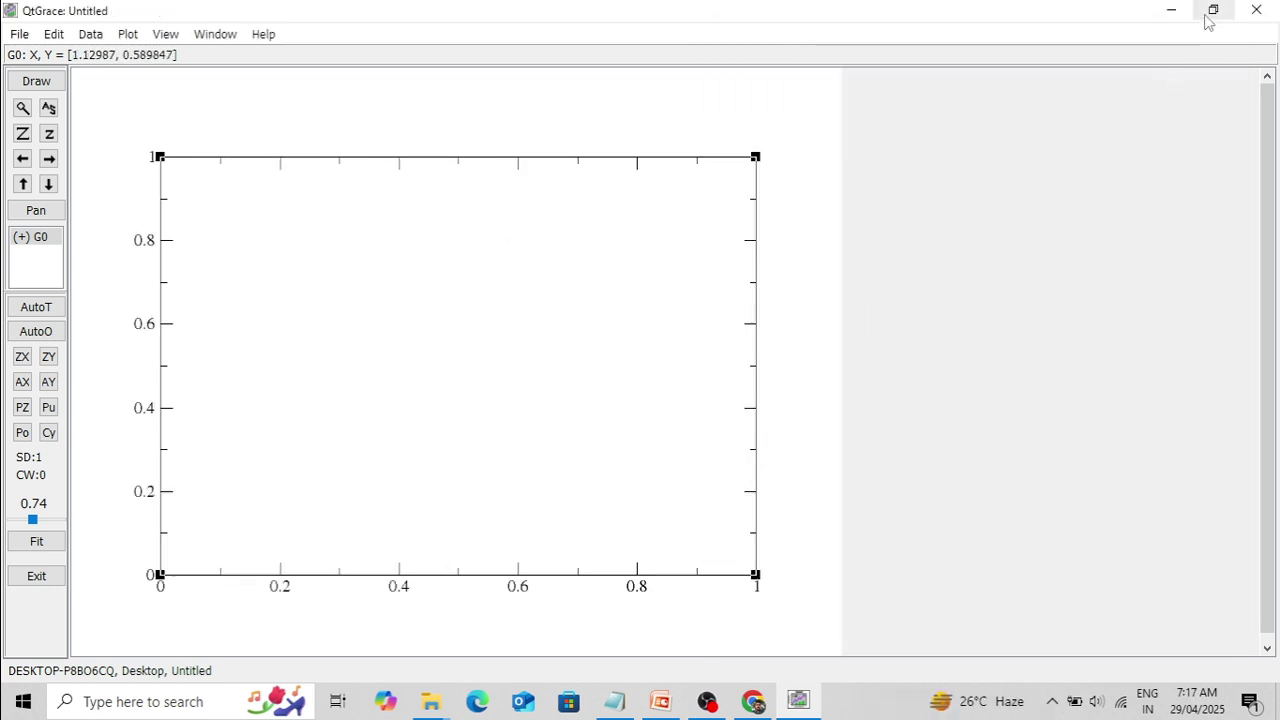
# Load the rmsf file from the Tutorial folder into the new empty graph and maximize the QtGrace window.
pyautogui.click(1213, 10)
pyautogui.click(1076, 342)
pyautogui.moveTo(1190, 345); pyautogui.dragTo(614, 370)
pyautogui.click(727, 22)
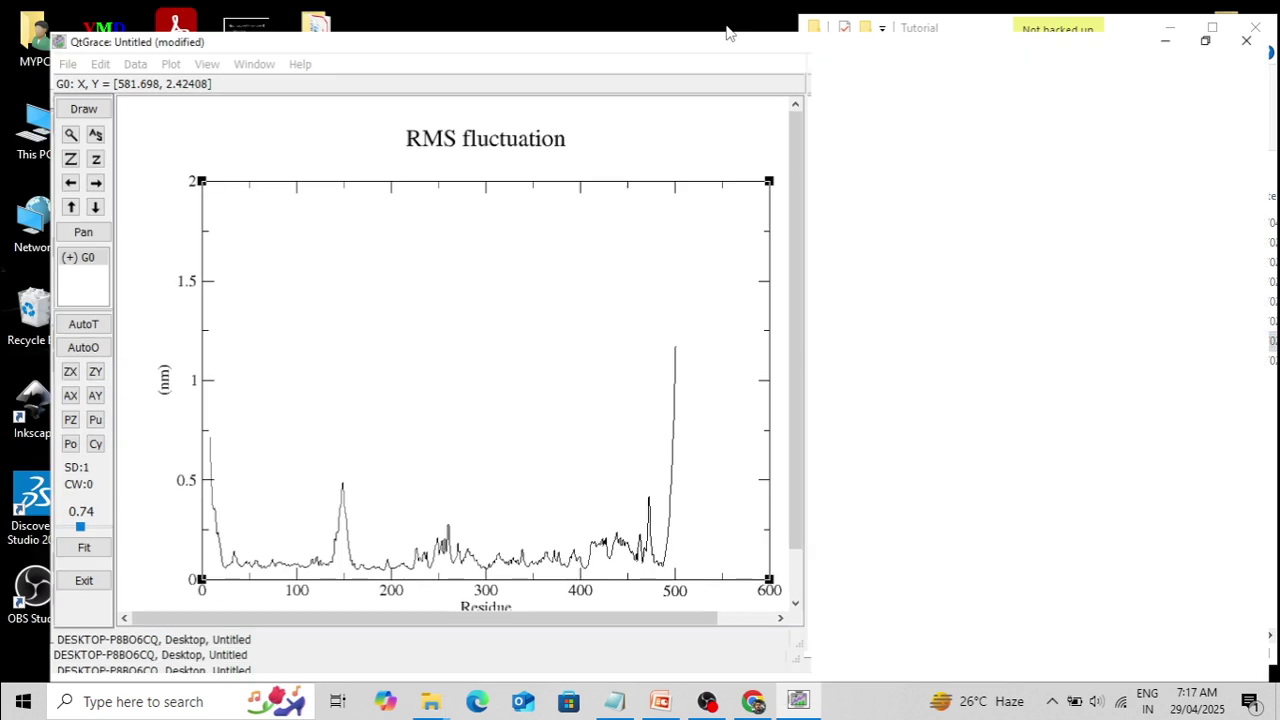